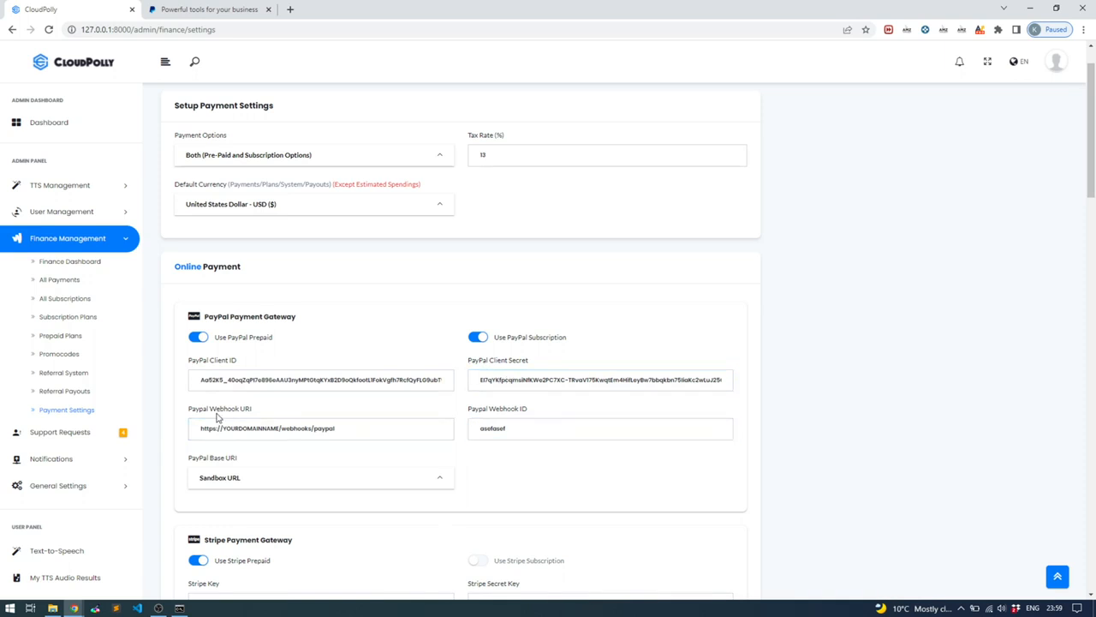
Empty the PayPal Webhook ID field in Payment Settings
click(253, 427)
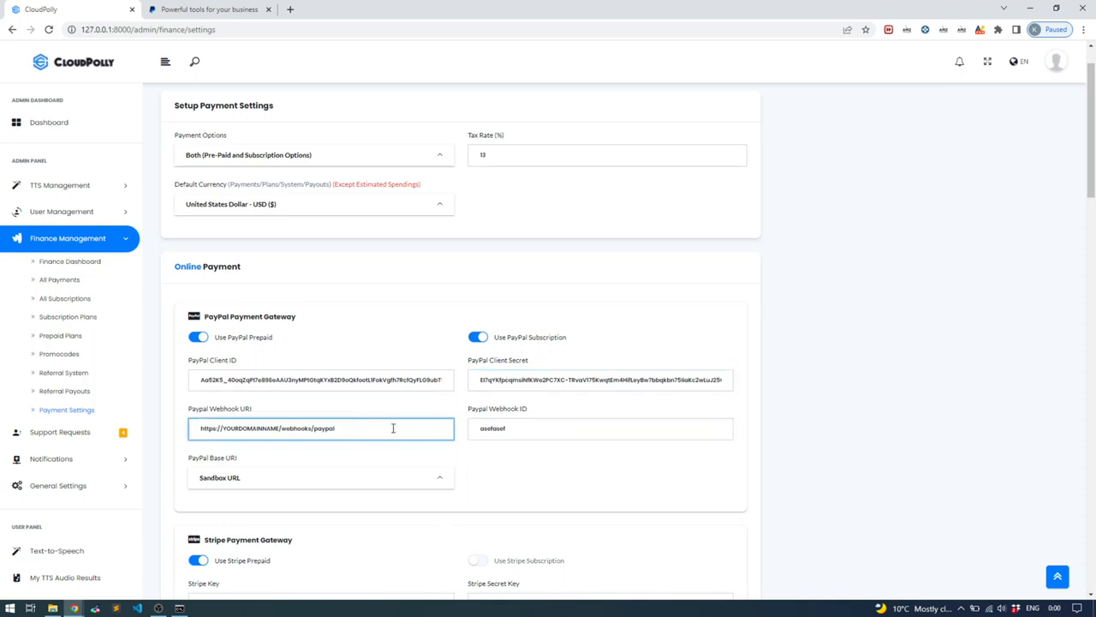
click(527, 428)
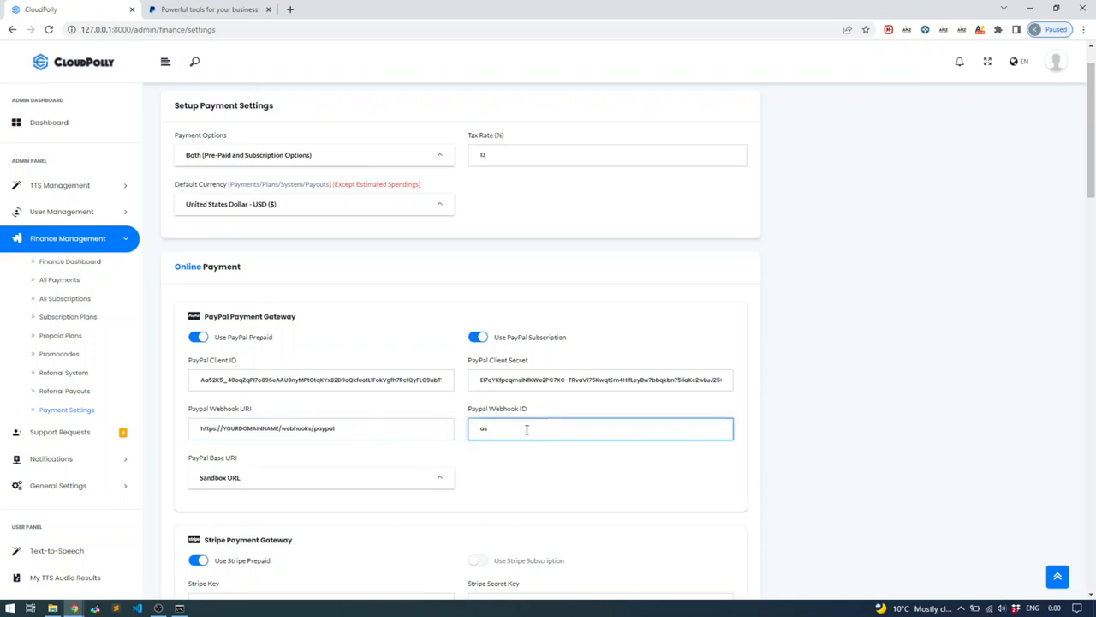
click(418, 319)
Check the PayPal Client ID and Secret, and keep the Base URI on Sandbox URL
click(289, 381)
click(559, 391)
click(416, 387)
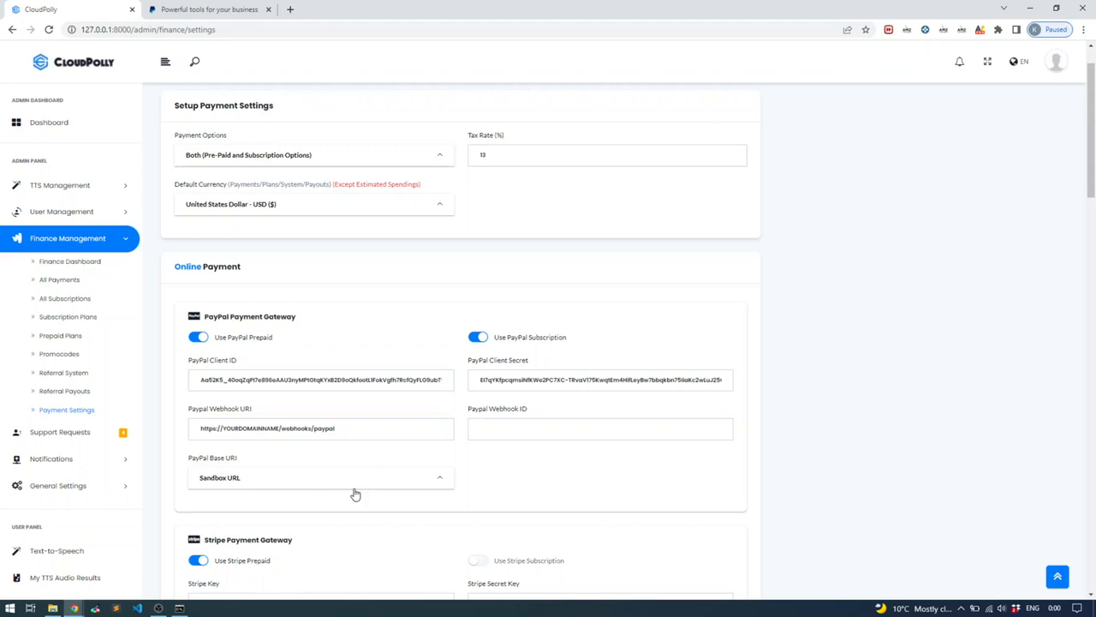
click(325, 485)
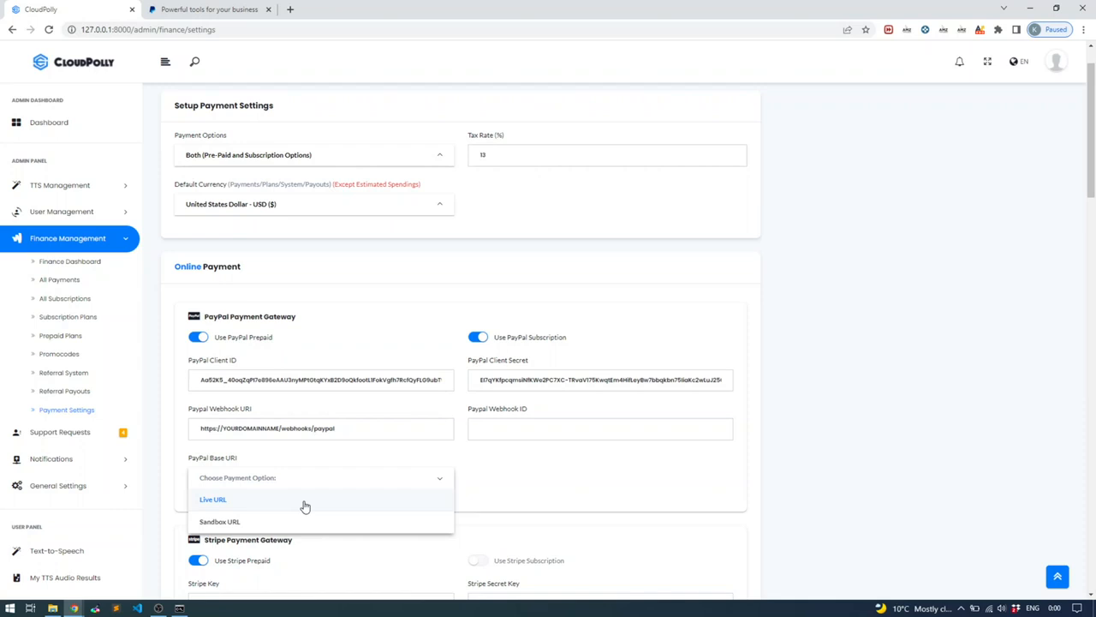
click(313, 522)
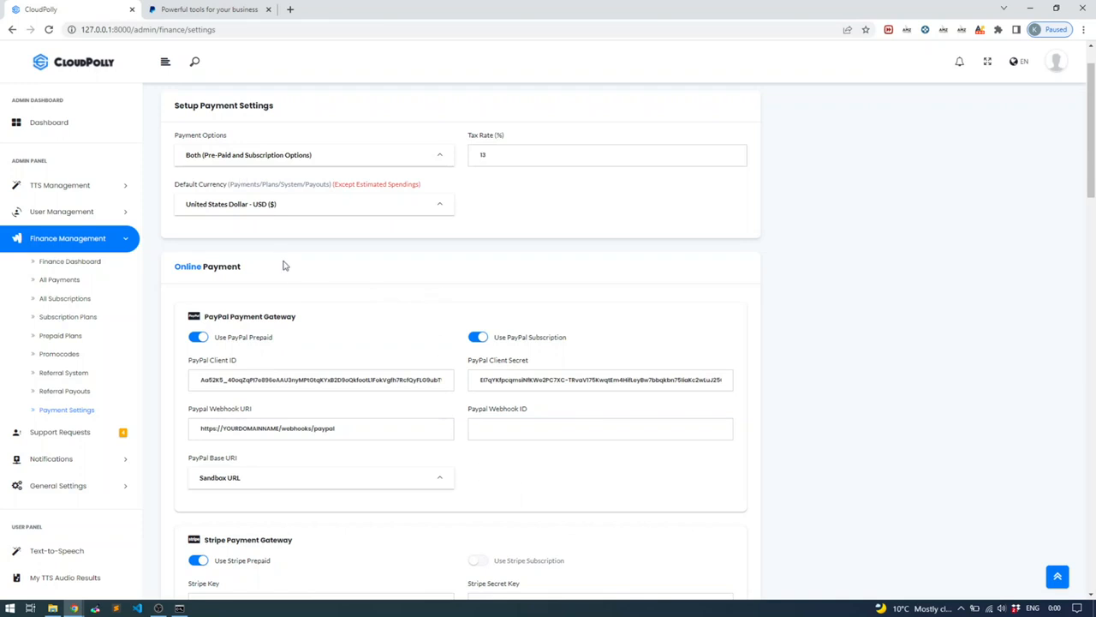
Start a new subscription plan and name it Entry, replacing the misspelled Standart
click(70, 320)
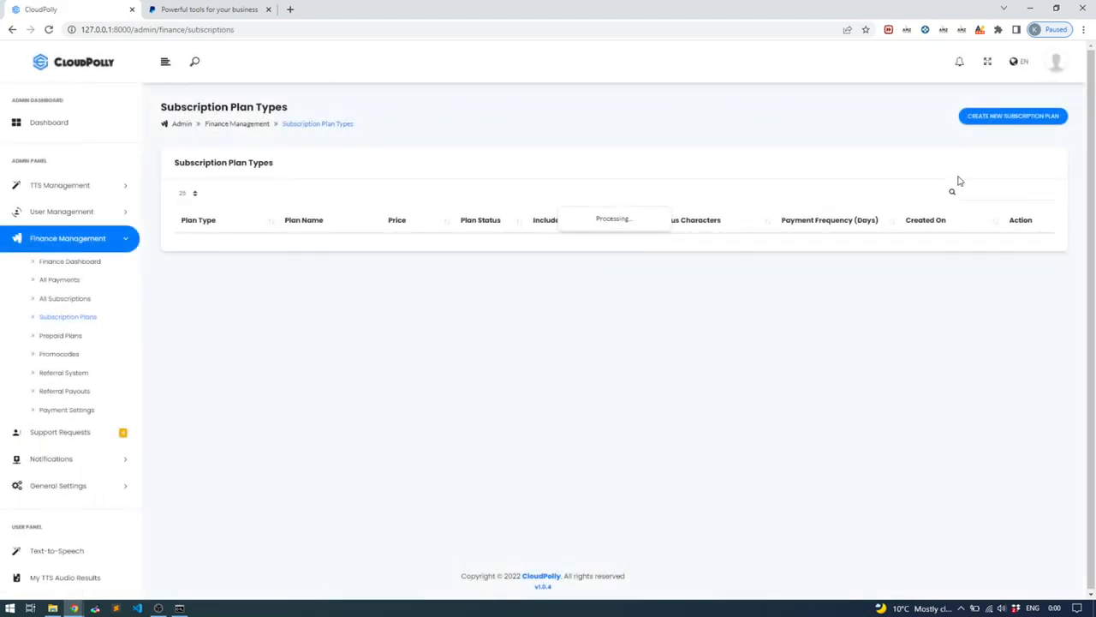
click(1004, 121)
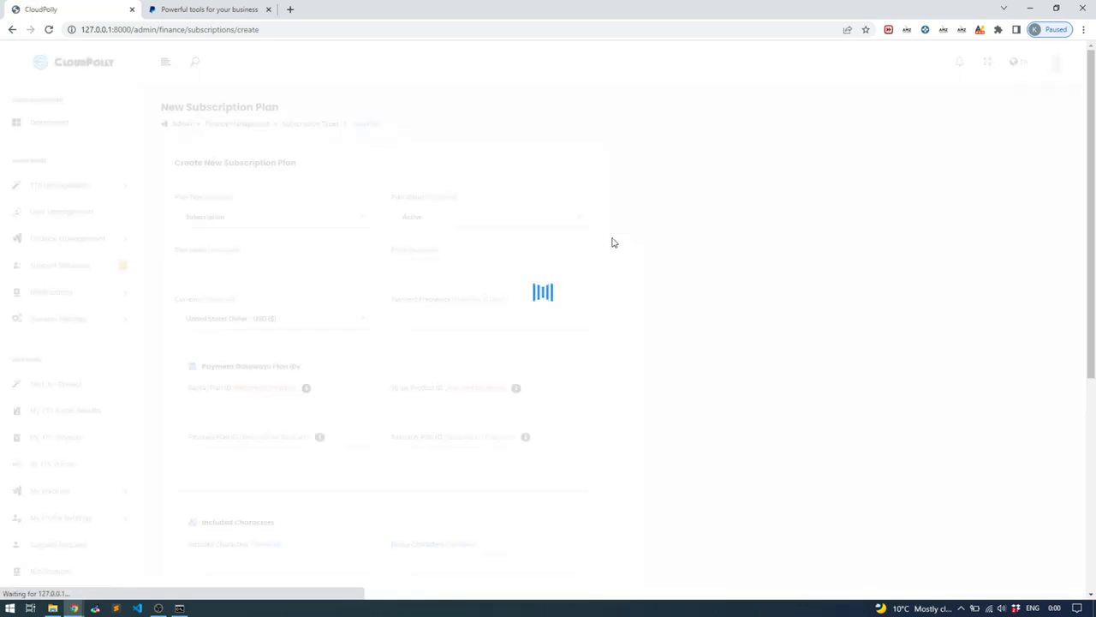
click(351, 270)
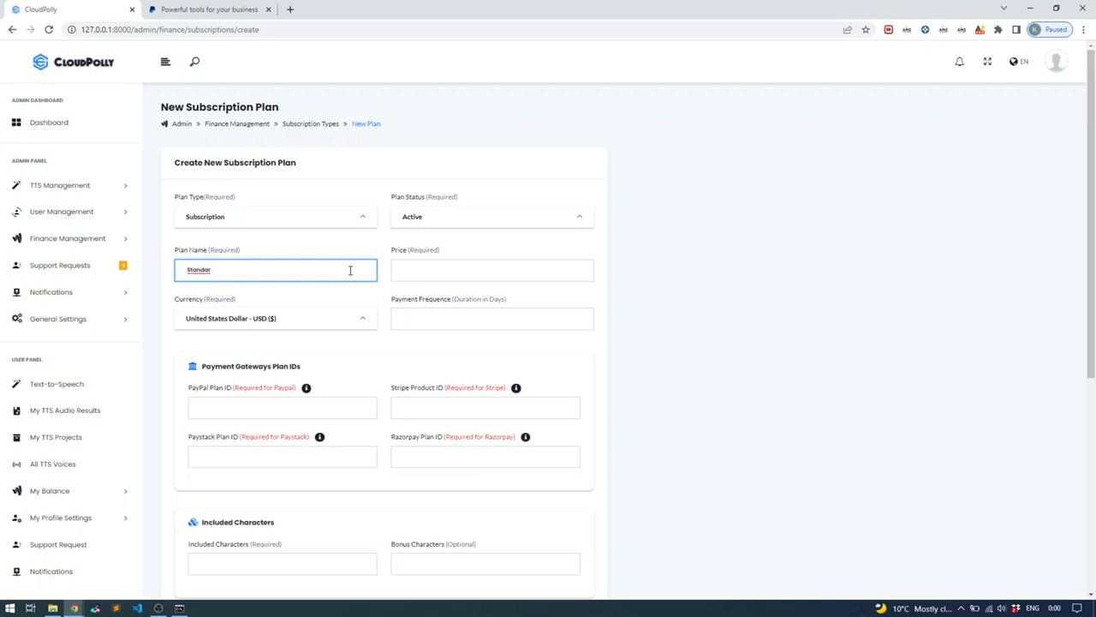
click(543, 270)
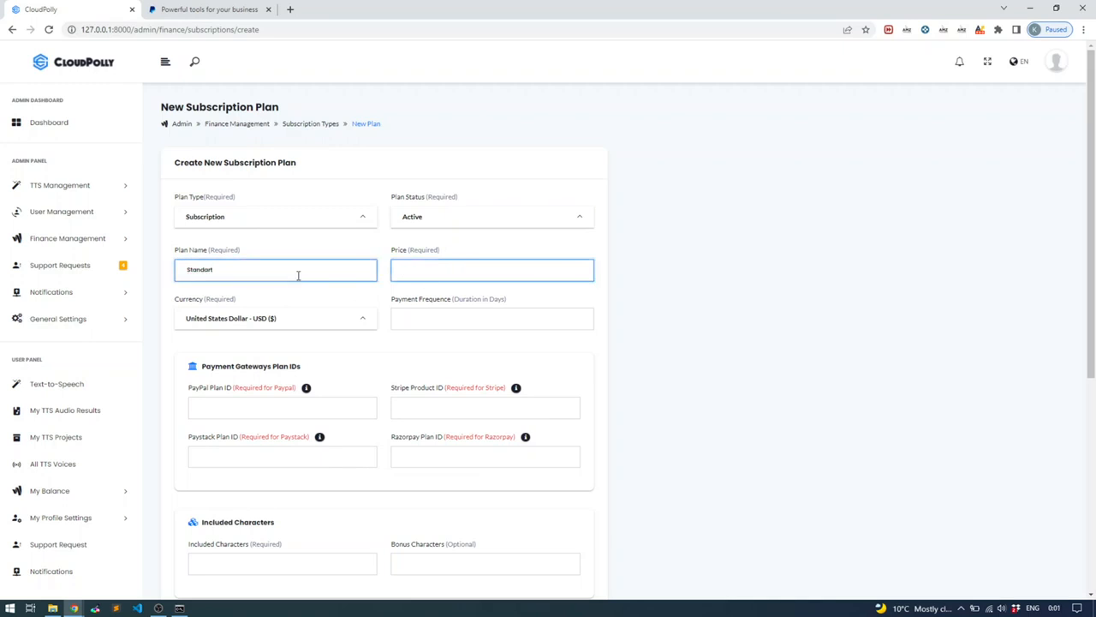
drag(272, 272, 160, 274)
text(I)
Set the plan price to 10 USD and the payment frequency to 30 days
click(469, 272)
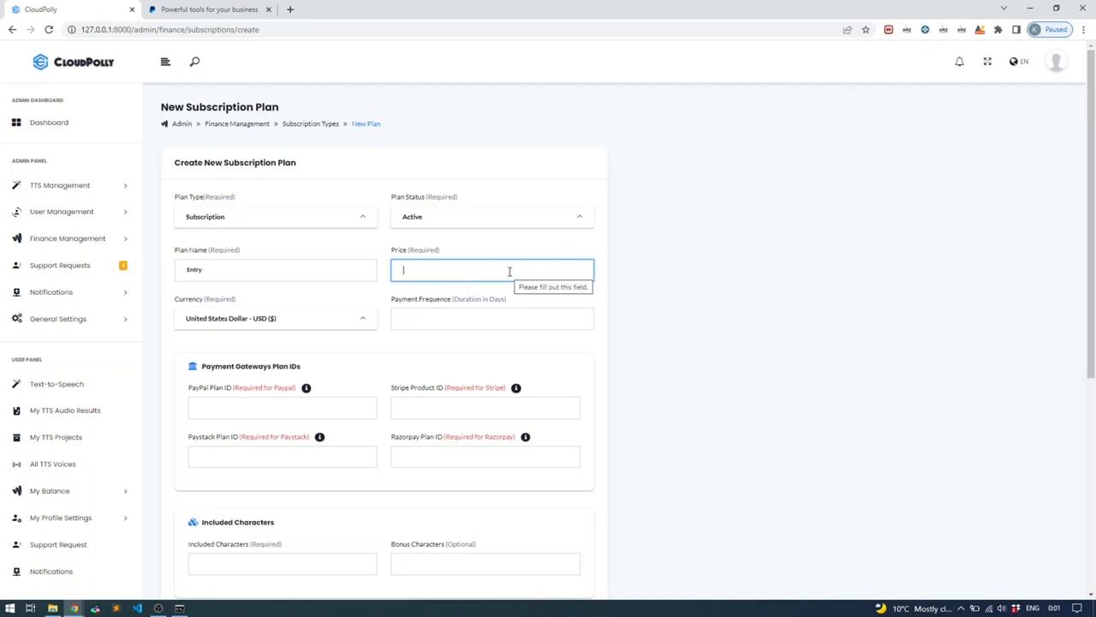
text(9)
click(502, 318)
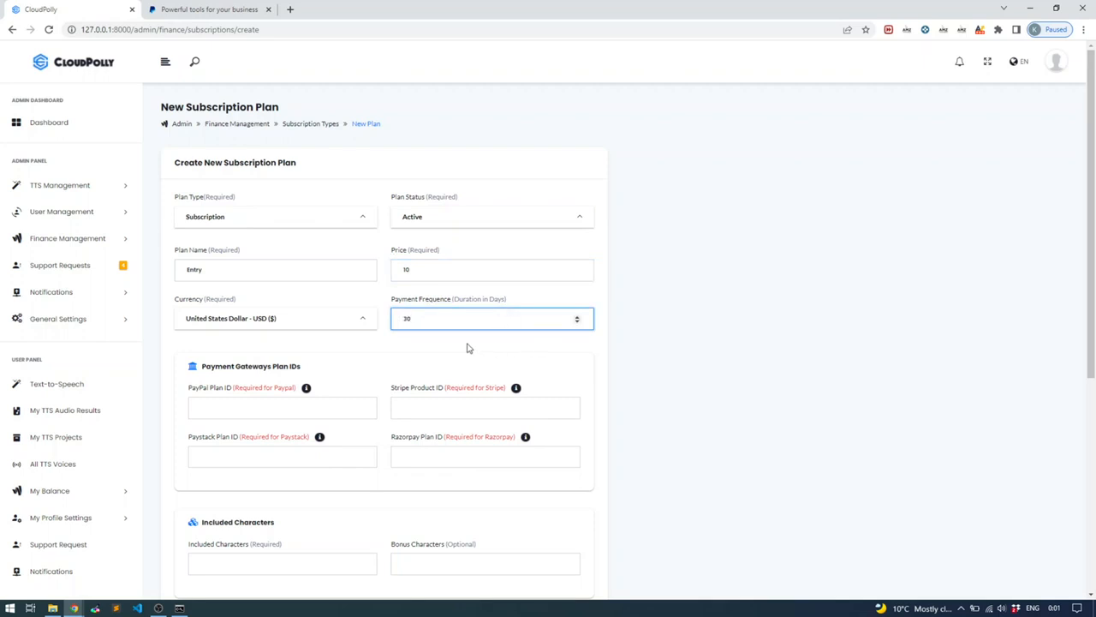
click(383, 345)
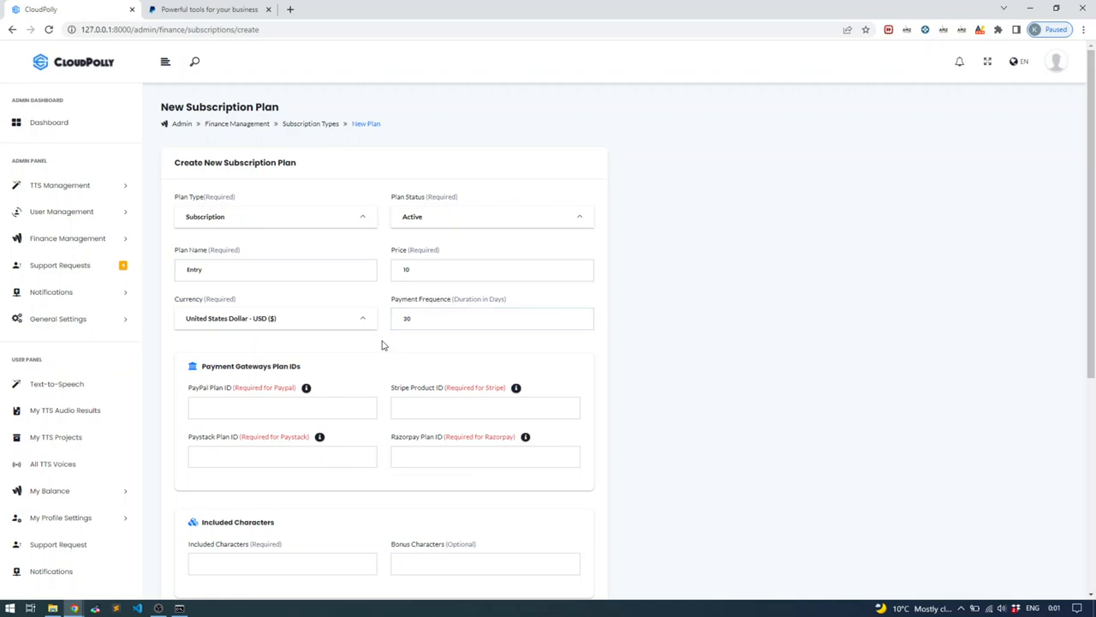
scroll(383, 345, down, 1)
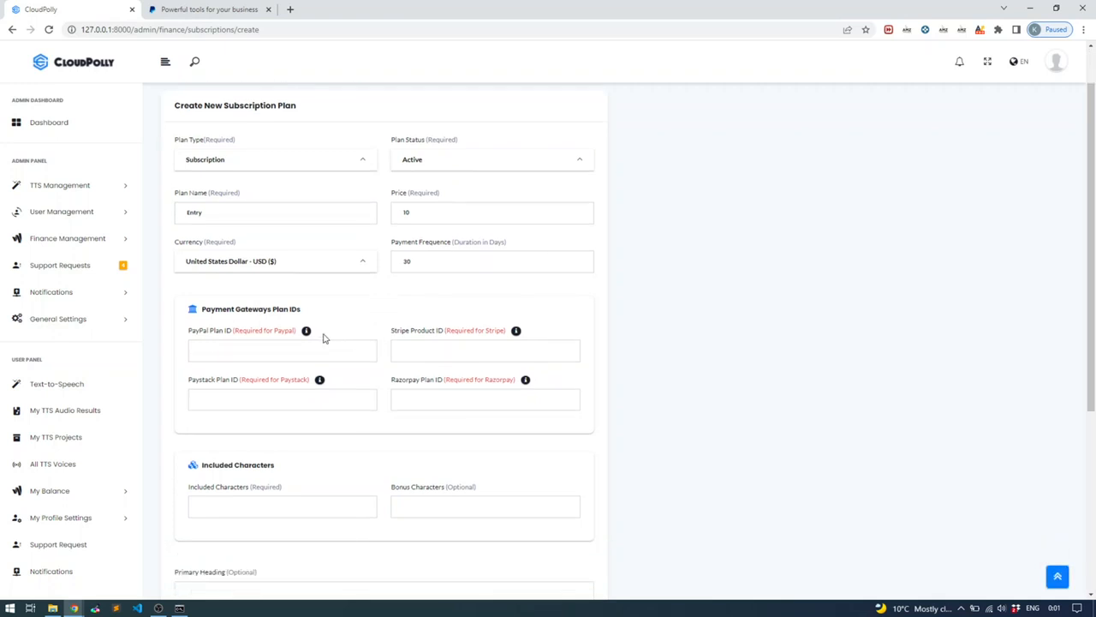
mouse_move(307, 334)
click(275, 346)
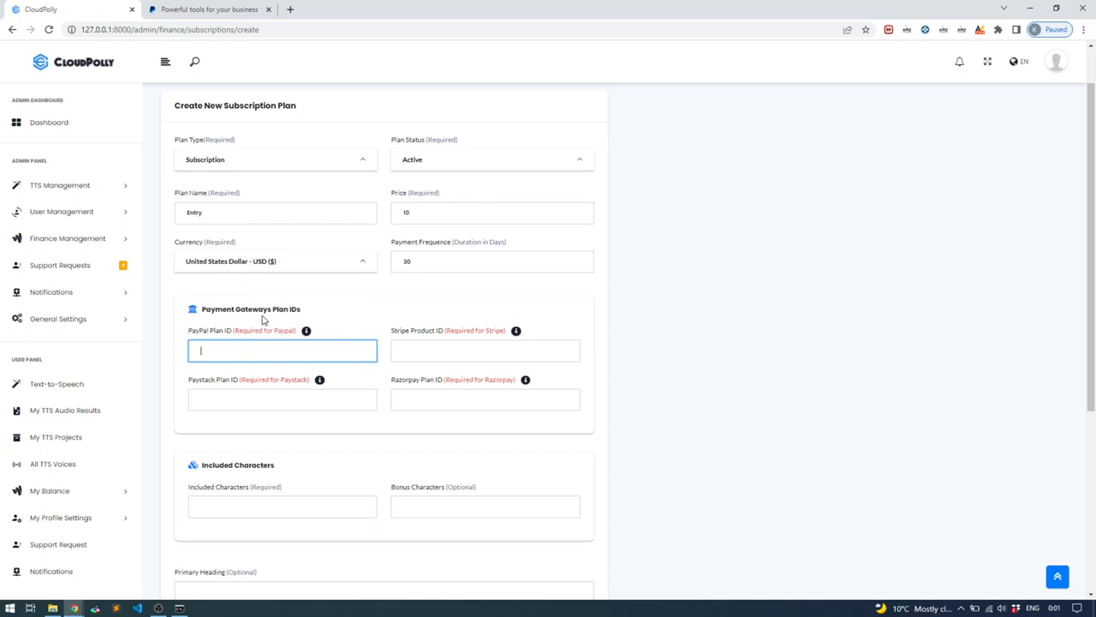
drag(277, 312, 298, 310)
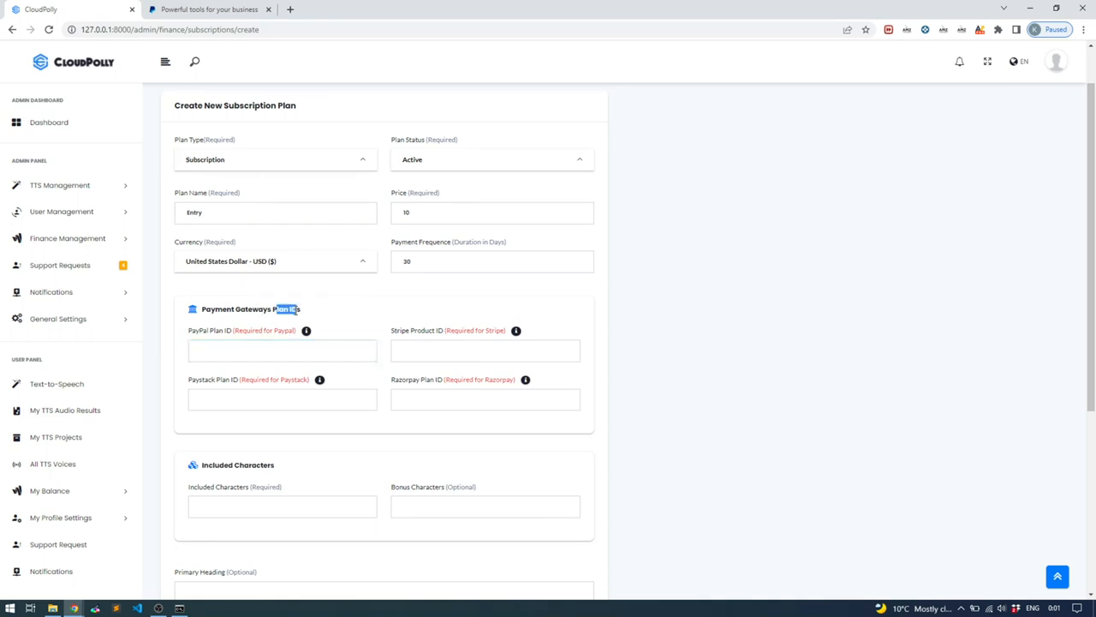
drag(395, 330, 421, 331)
click(323, 342)
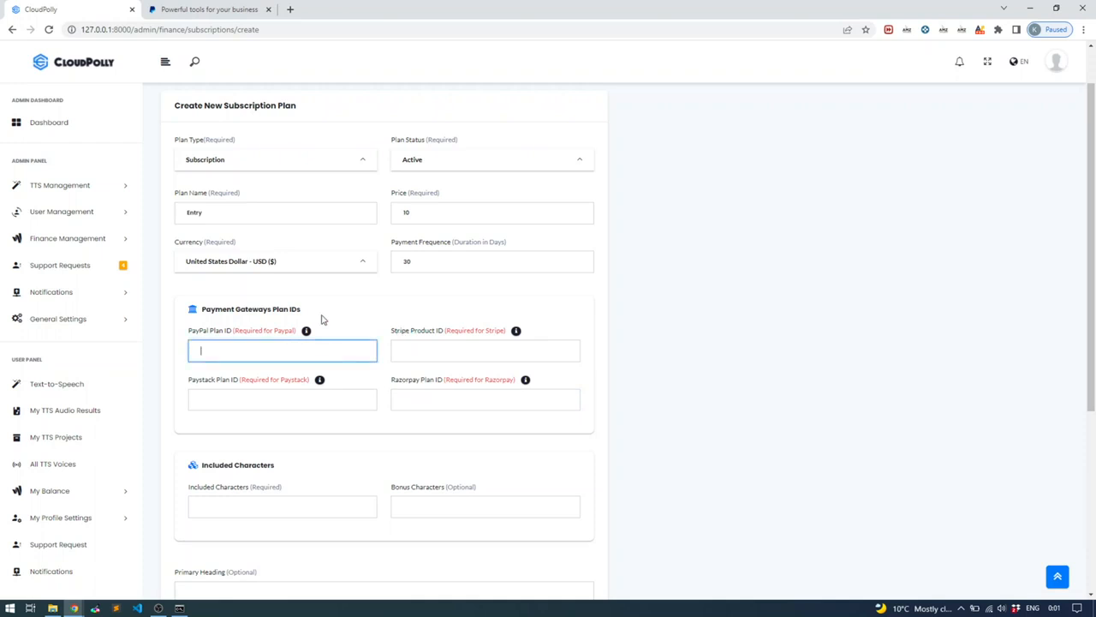
click(370, 401)
click(316, 348)
click(425, 345)
click(403, 400)
click(362, 402)
click(362, 382)
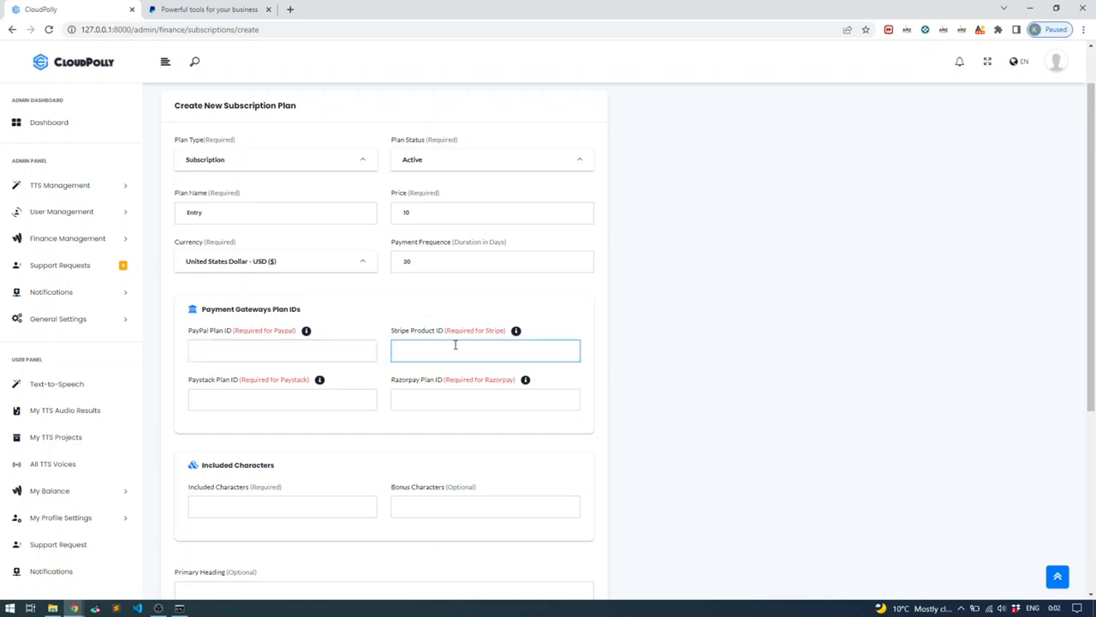
click(237, 350)
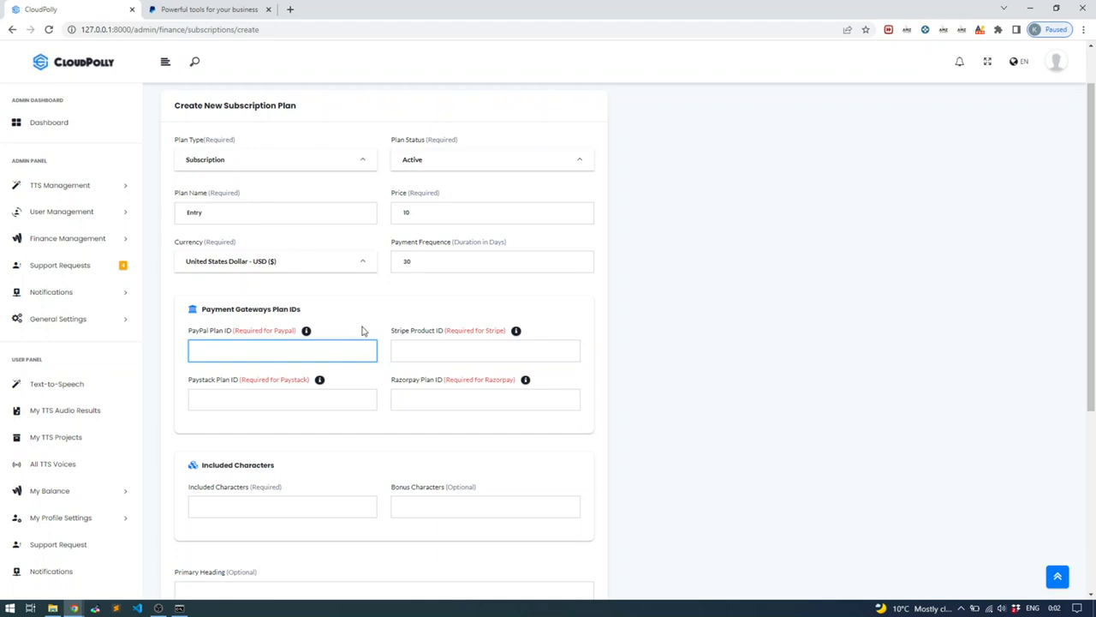
scroll(292, 325, down, 2)
scroll(293, 324, up, 1)
scroll(294, 325, down, 1)
scroll(293, 325, up, 2)
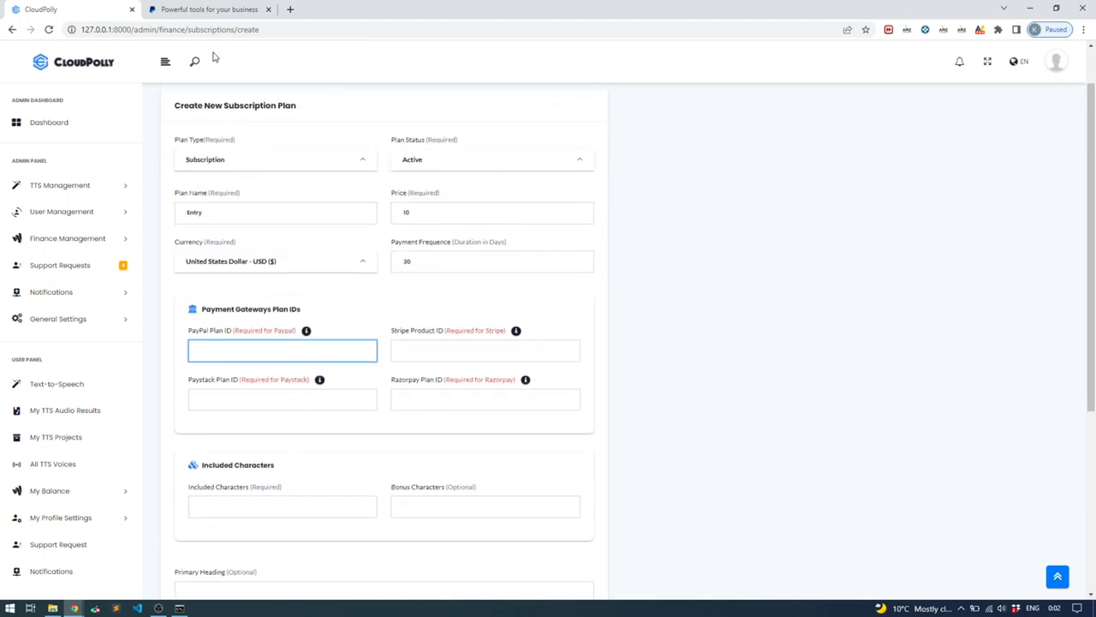
click(192, 10)
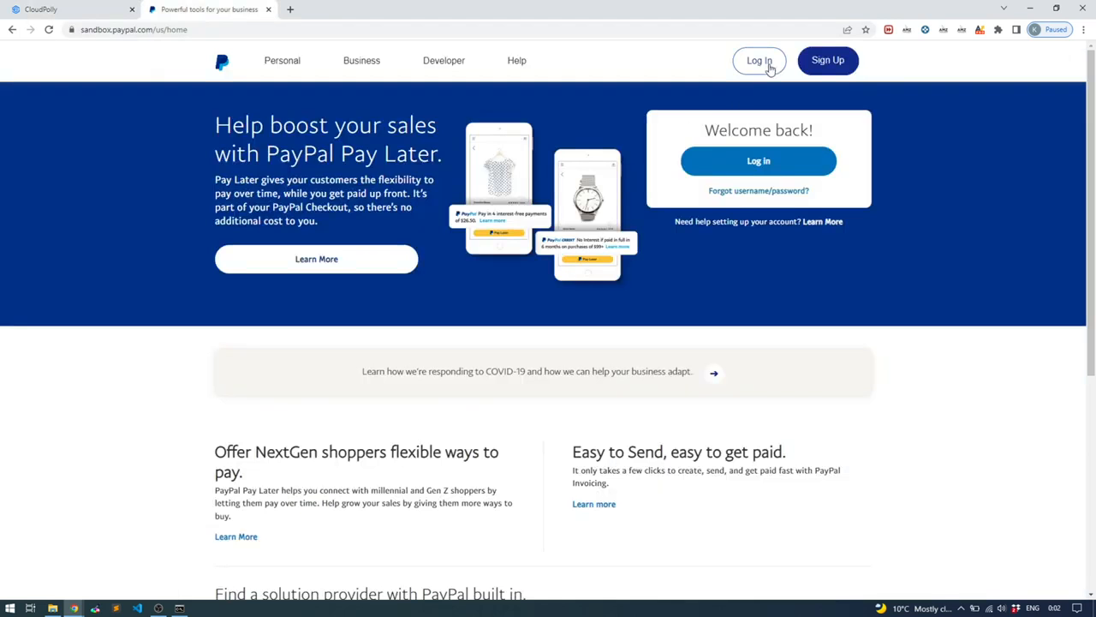
Log in to the merchant's PayPal sandbox business account with its password
click(282, 60)
click(755, 345)
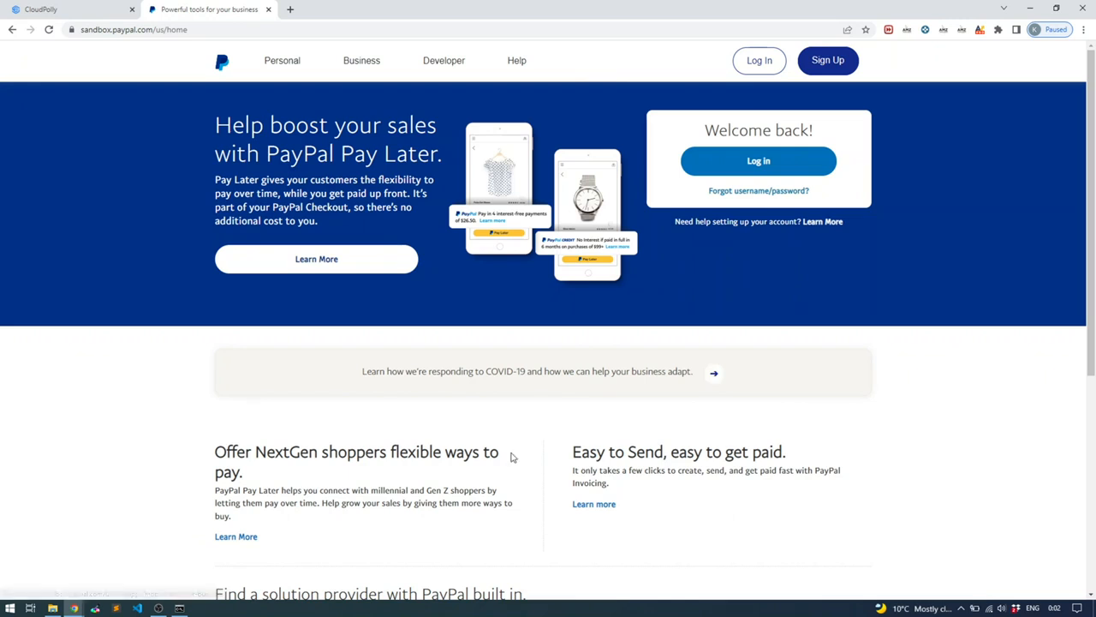
drag(81, 30, 154, 30)
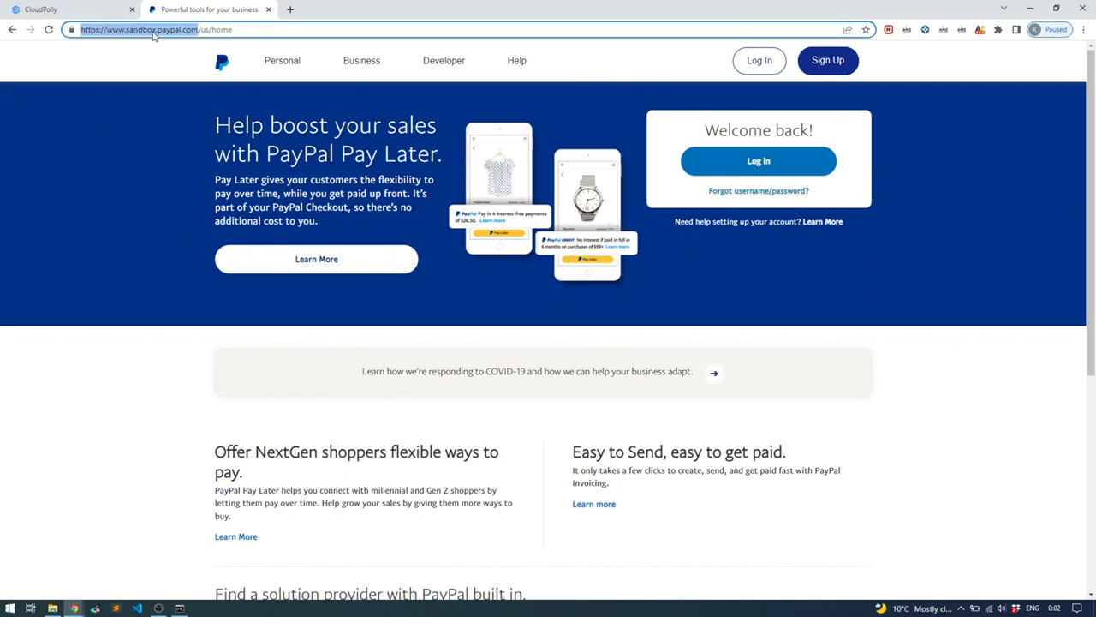
click(154, 30)
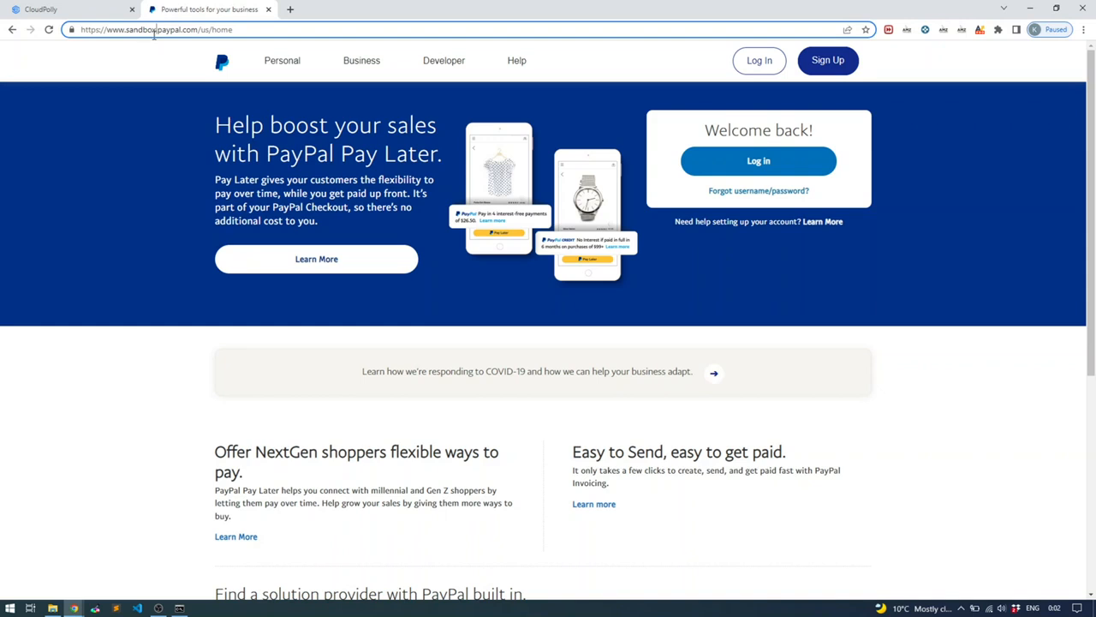
click(758, 65)
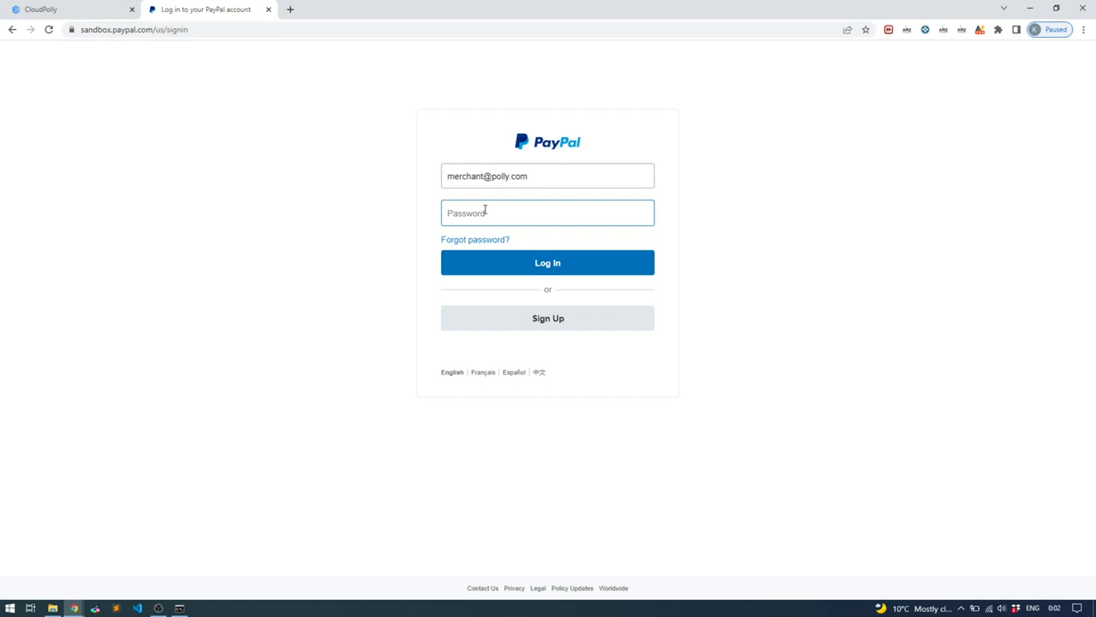
text(•••)
click(562, 269)
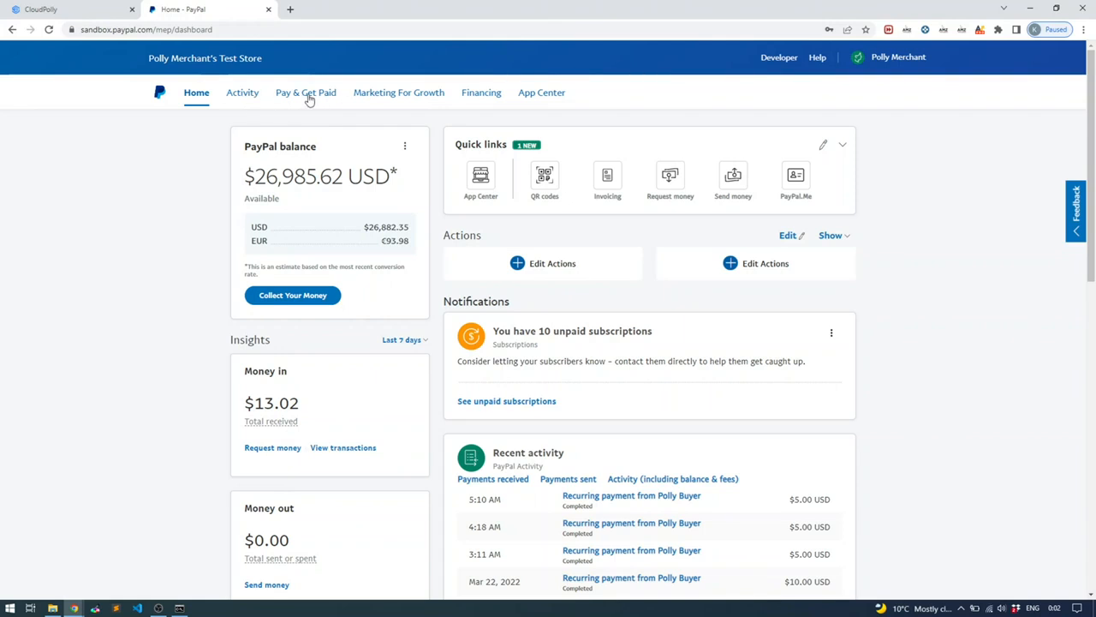
Go to PayPal subscription management and begin creating a new subscription plan
click(304, 95)
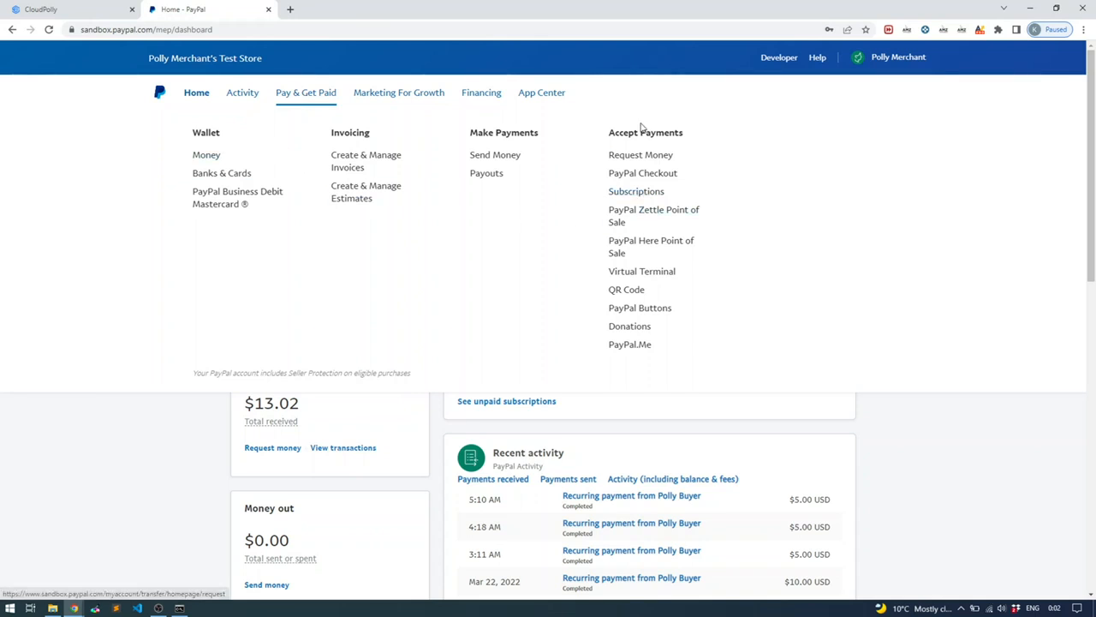
click(643, 199)
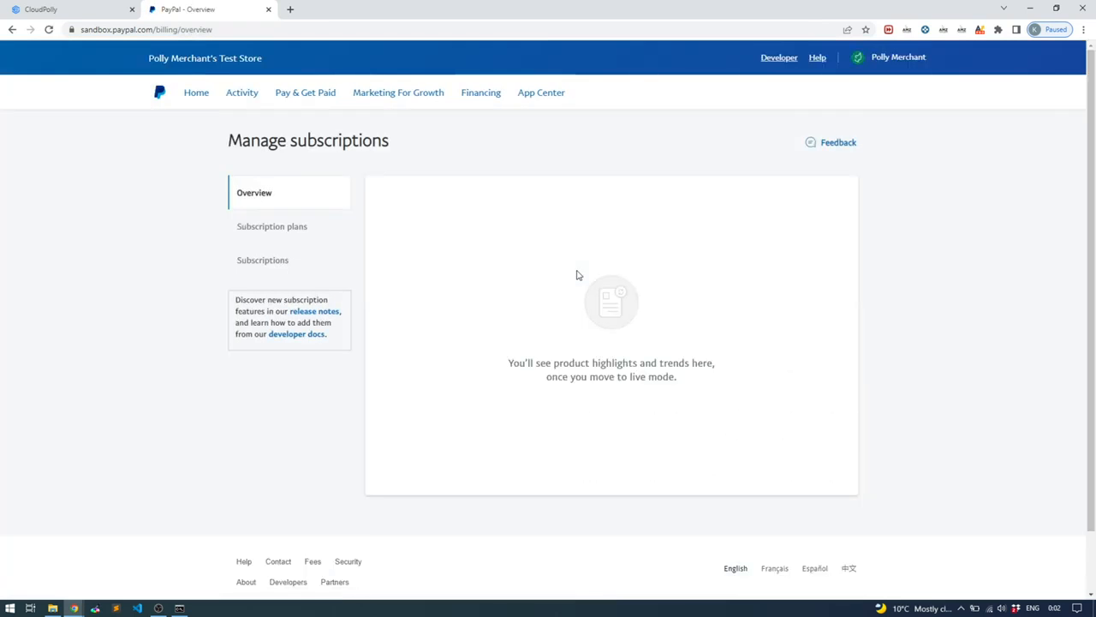
click(268, 230)
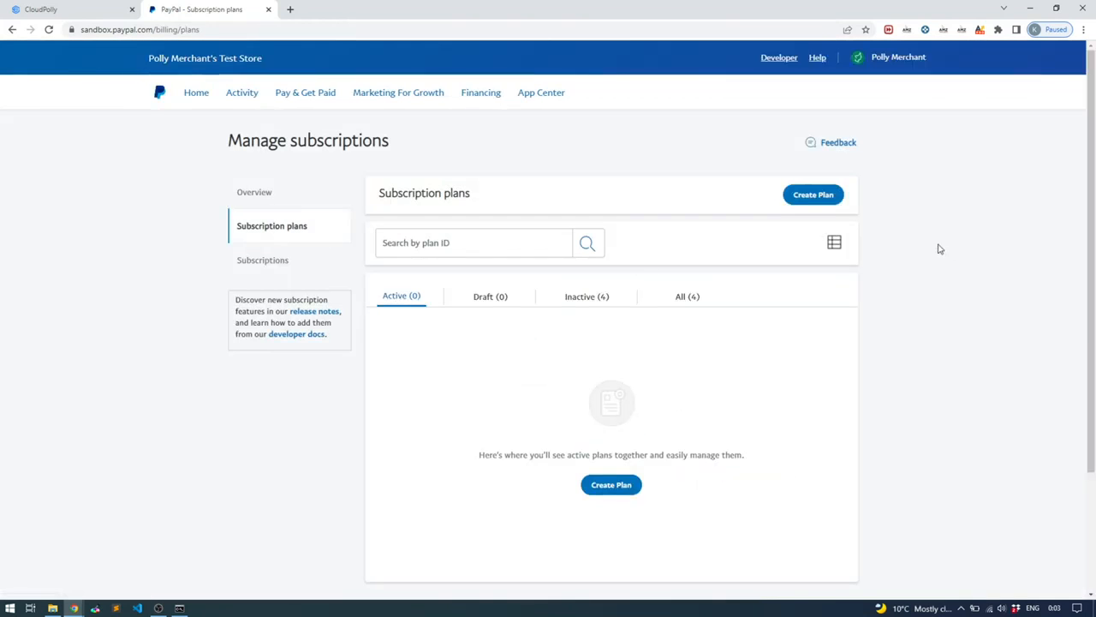
click(808, 197)
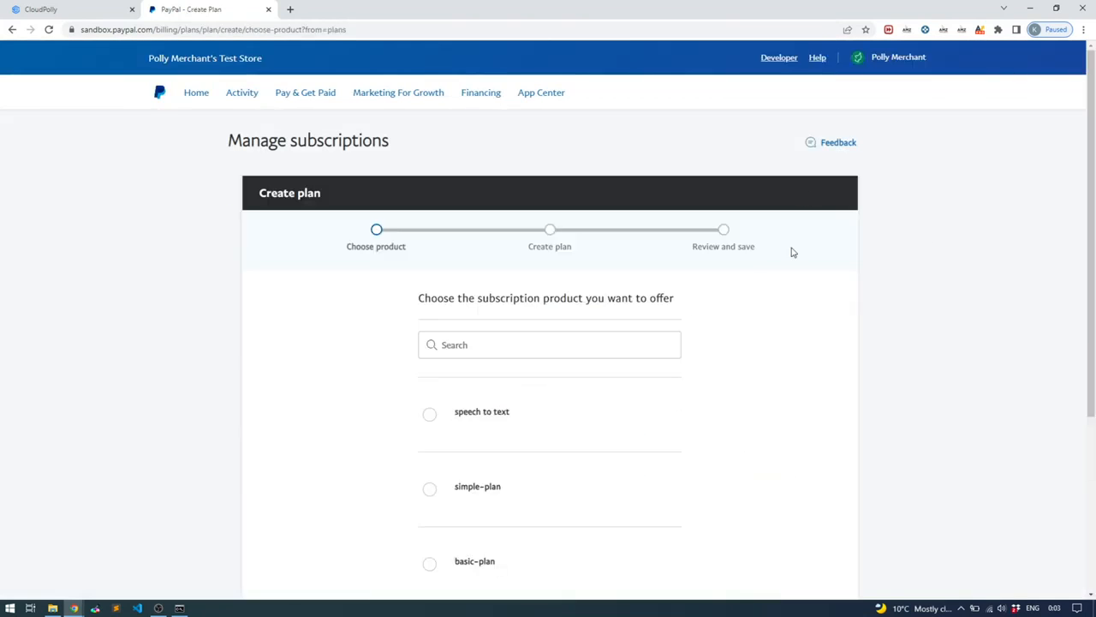
Choose to create a new subscription product instead of an existing one
scroll(731, 370, down, 1)
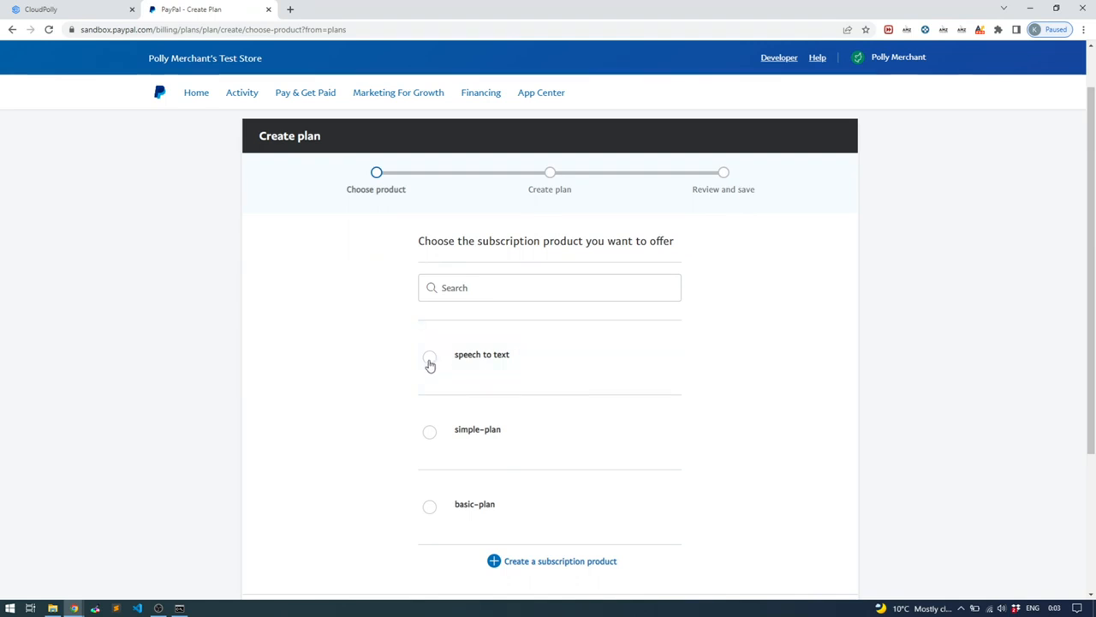
scroll(355, 368, down, 1)
scroll(360, 382, down, 1)
scroll(362, 385, up, 1)
scroll(758, 451, down, 1)
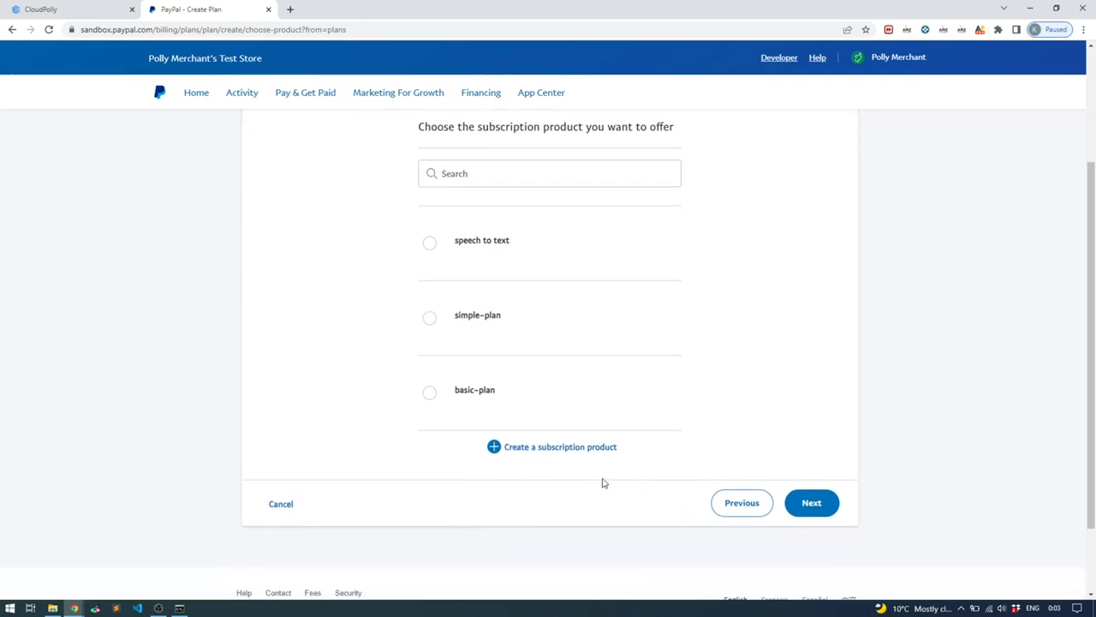
click(557, 447)
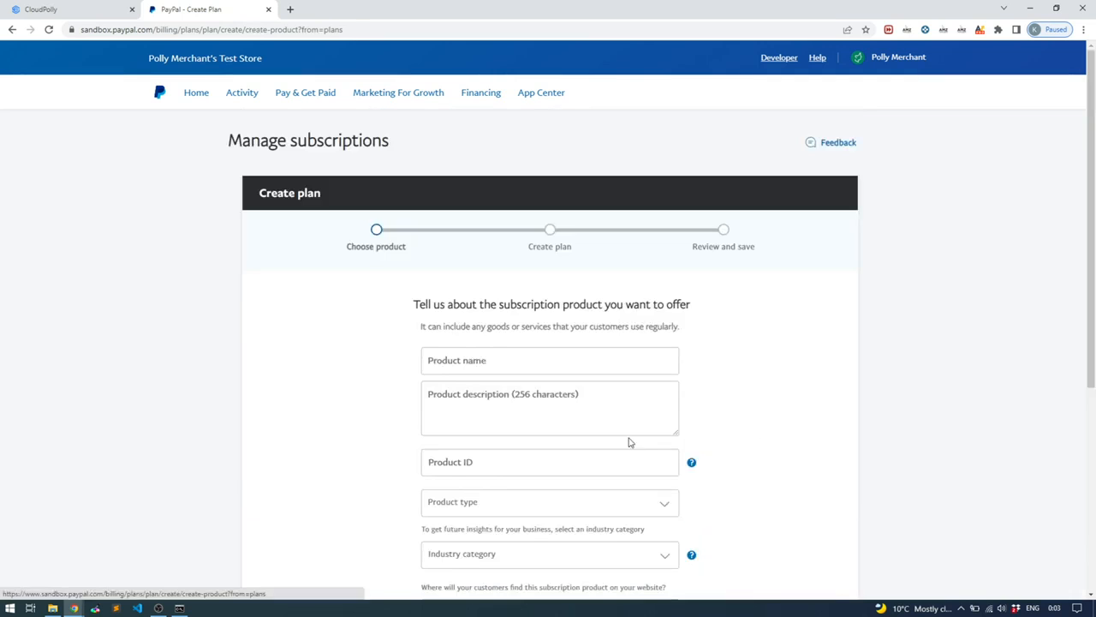
Enter product name TTS and the description 'Text to Speech Plans'
click(518, 361)
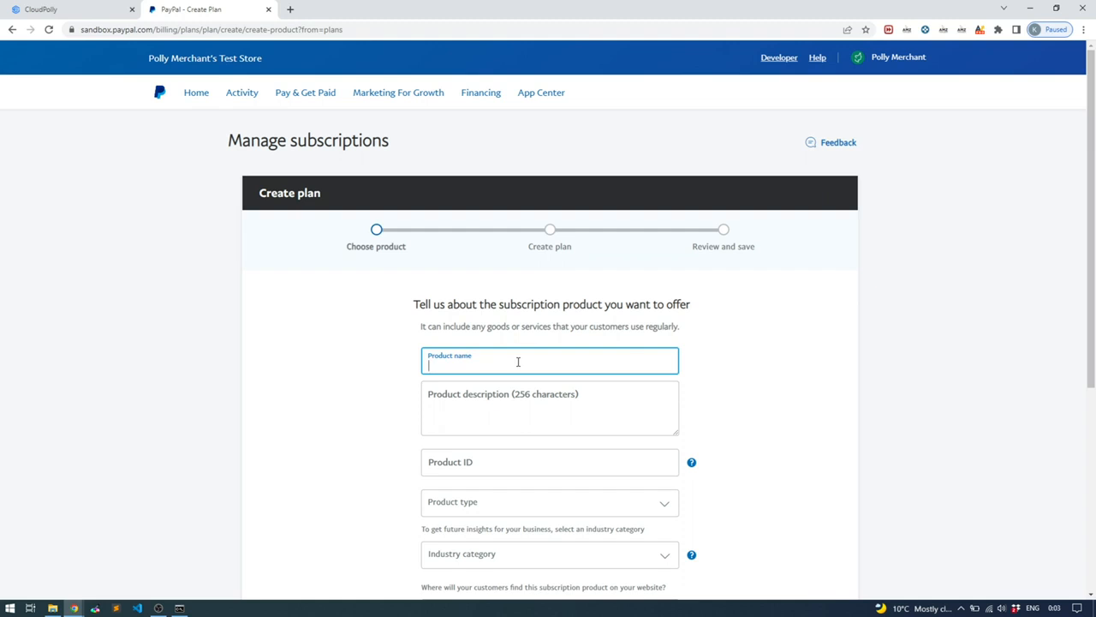
click(512, 399)
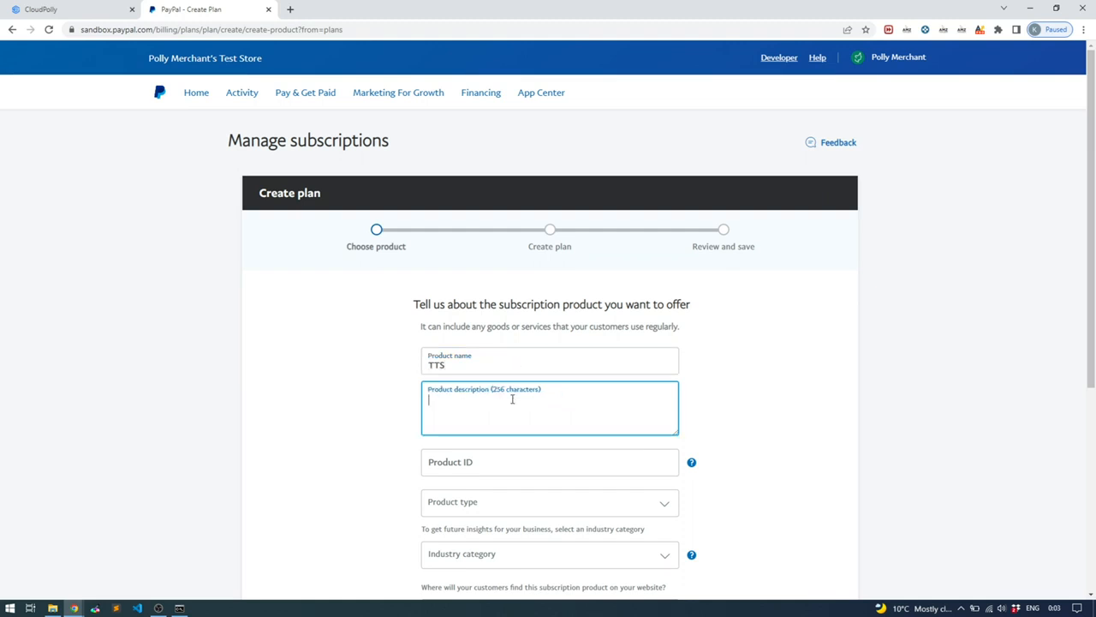
text(Text to )
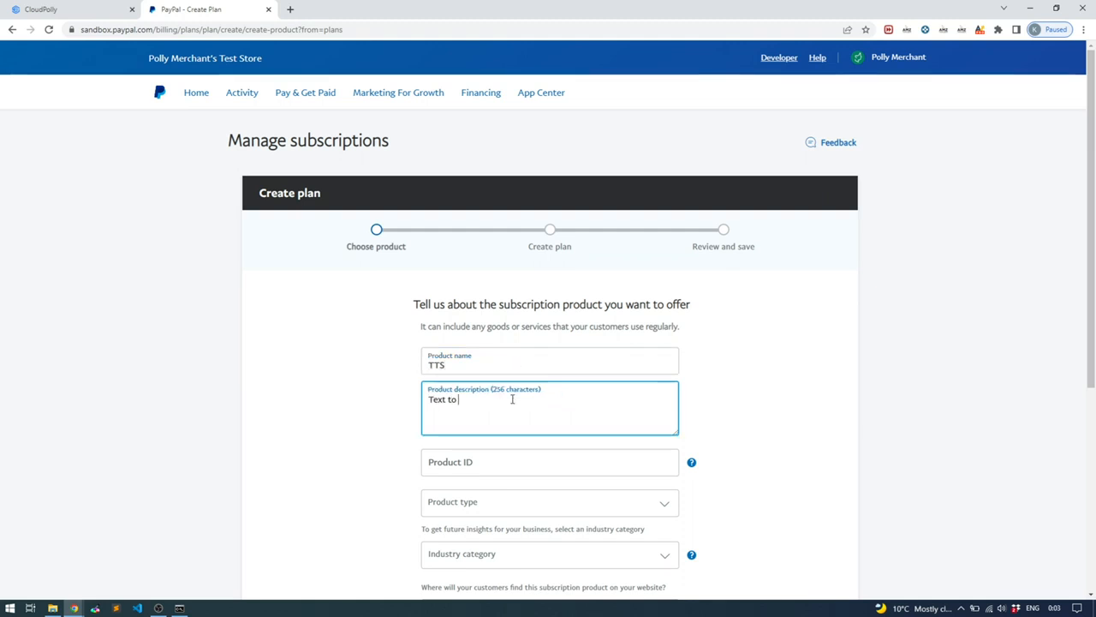
text(Speech Plans)
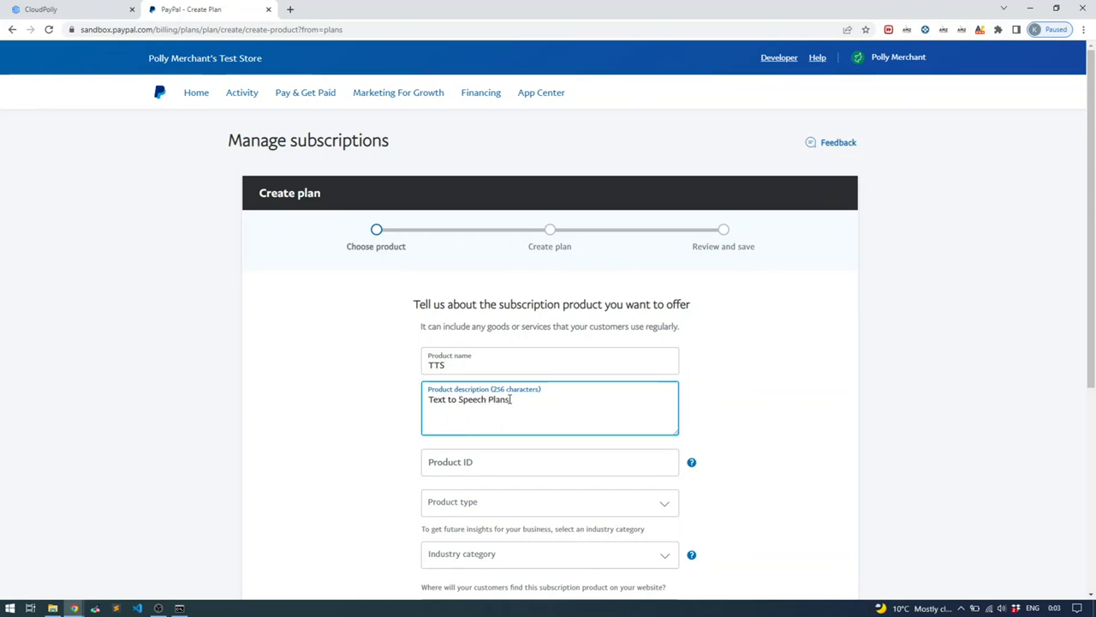
click(741, 412)
Set the product type to Services, leave the industry unset, and create the product
scroll(745, 410, down, 2)
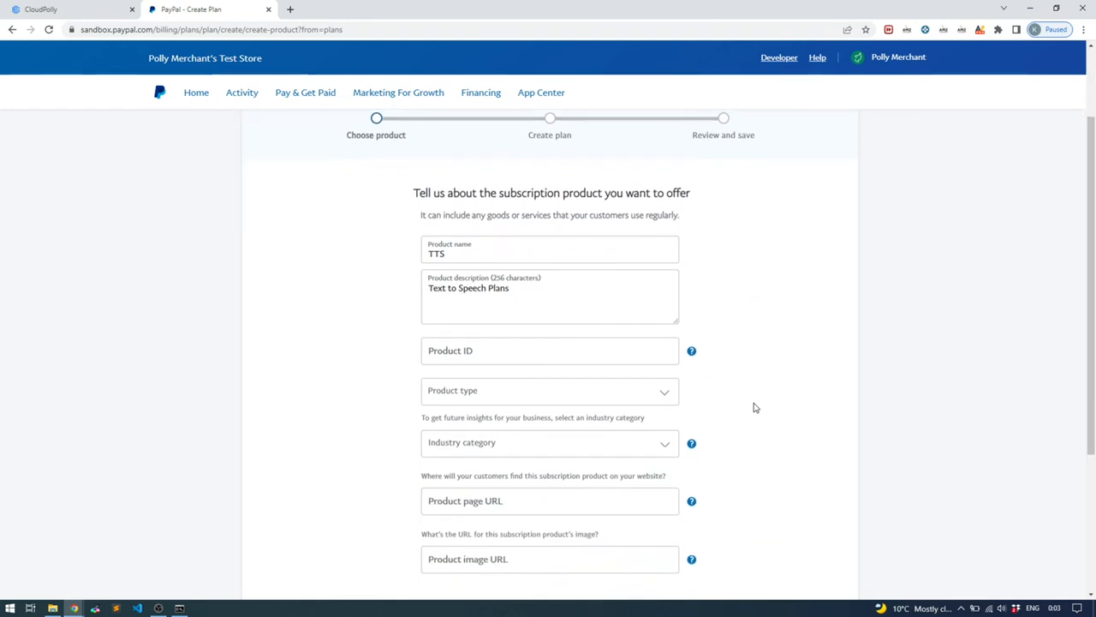
click(626, 399)
scroll(781, 402, down, 1)
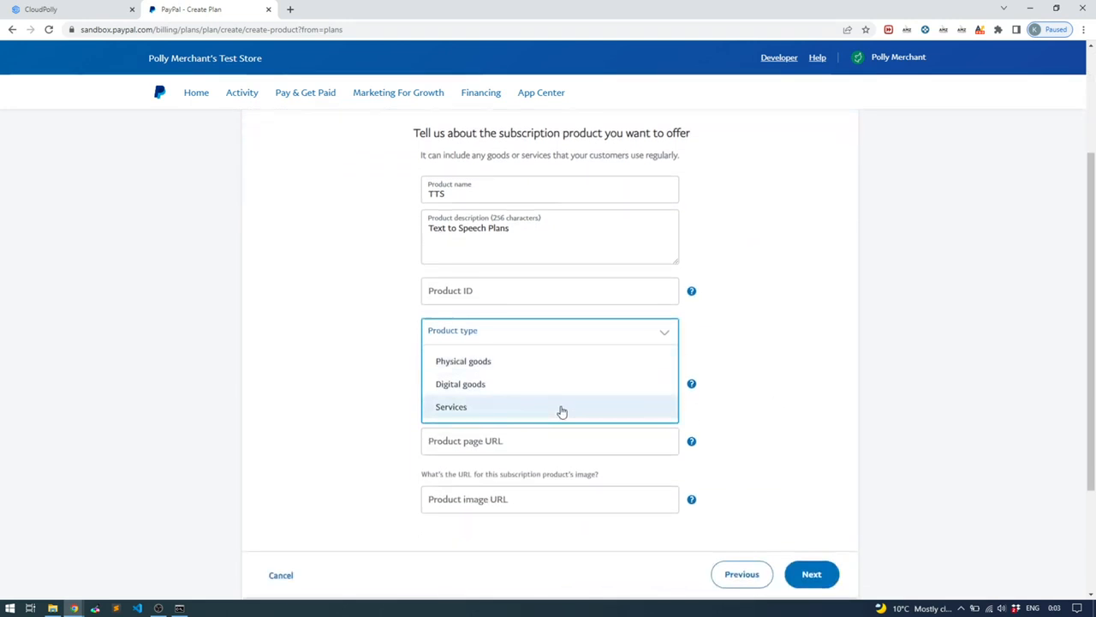
click(561, 409)
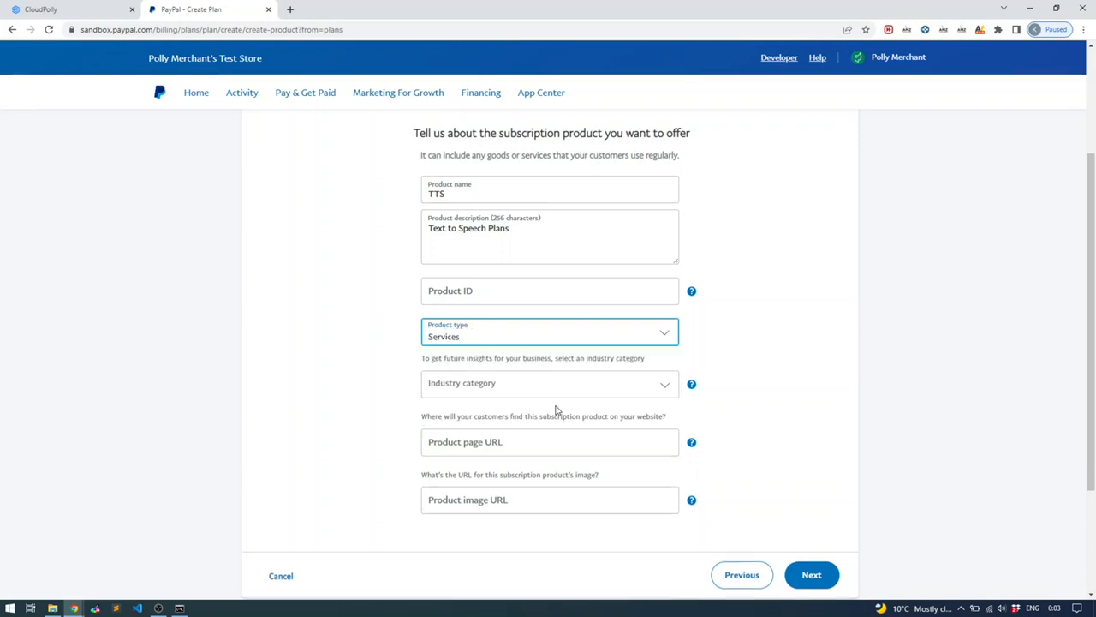
scroll(859, 340, down, 1)
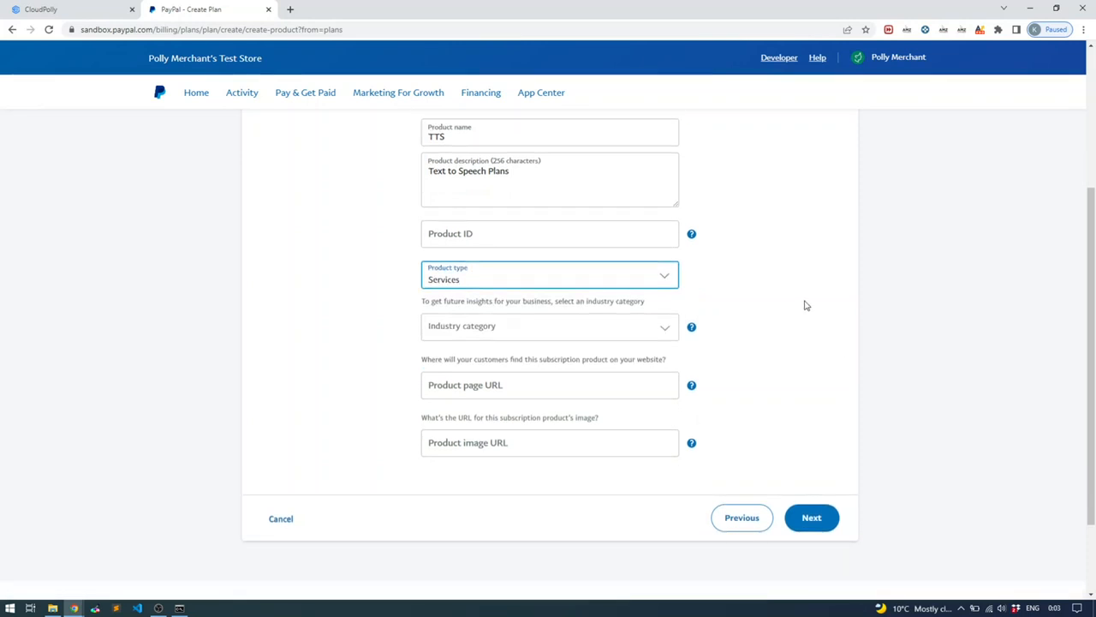
click(626, 330)
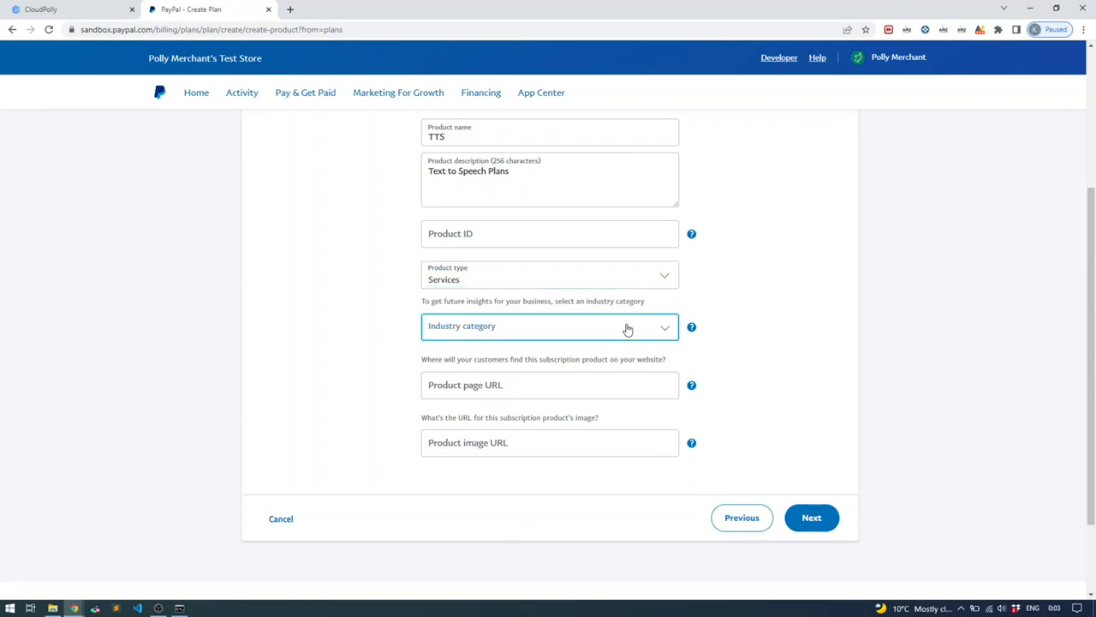
click(804, 314)
scroll(734, 325, down, 1)
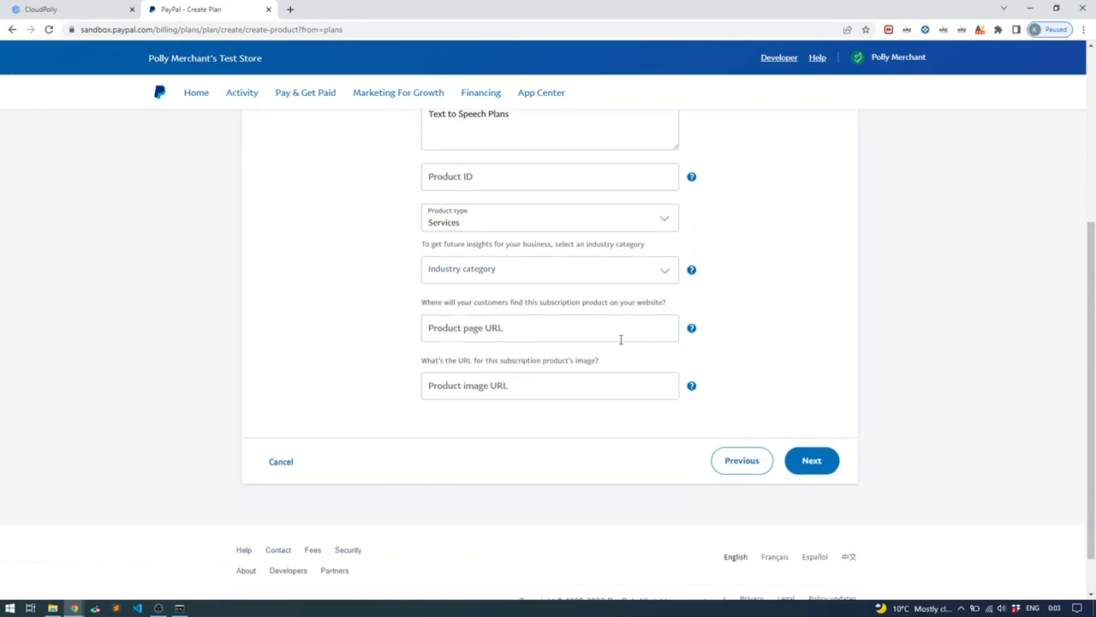
click(811, 460)
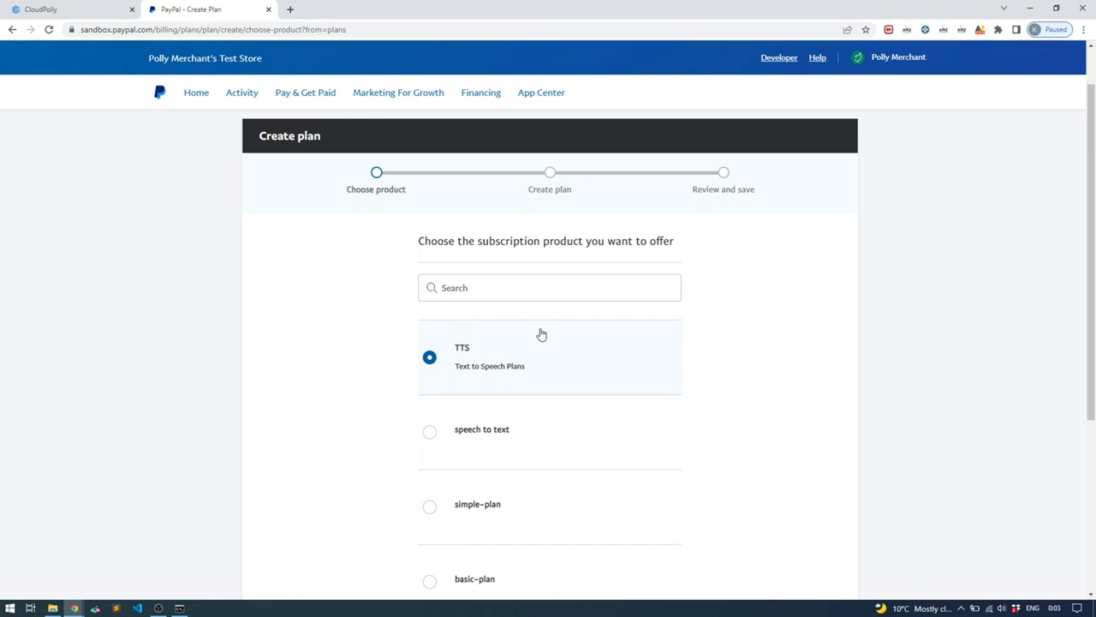
Continue with the TTS product, choose Fixed pricing, and advance to plan details
scroll(512, 368, down, 3)
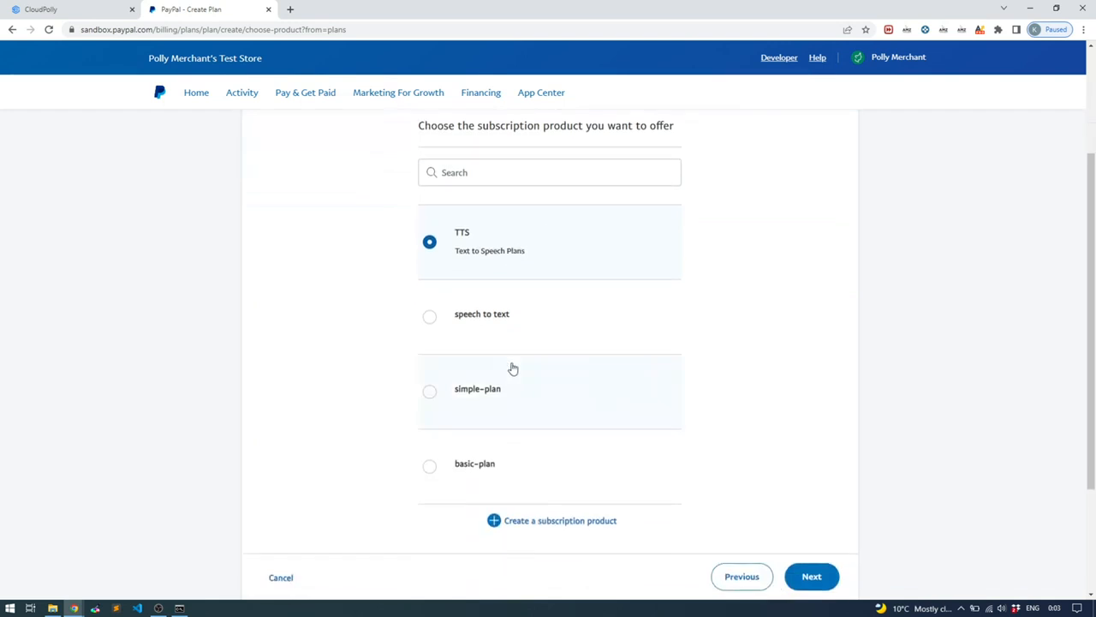
click(812, 410)
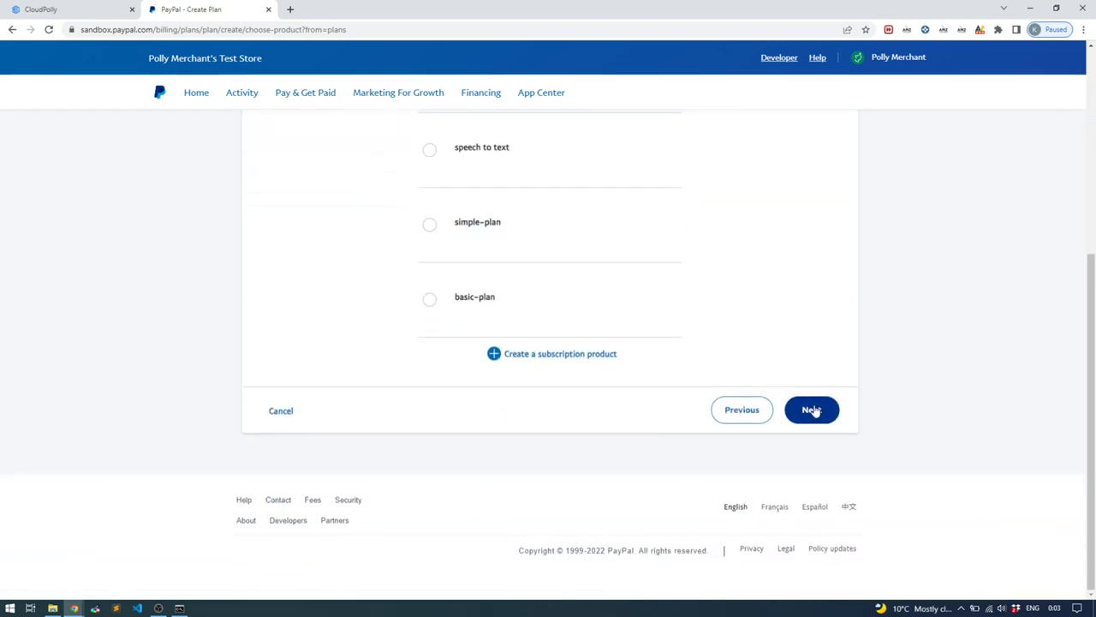
scroll(815, 363, down, 1)
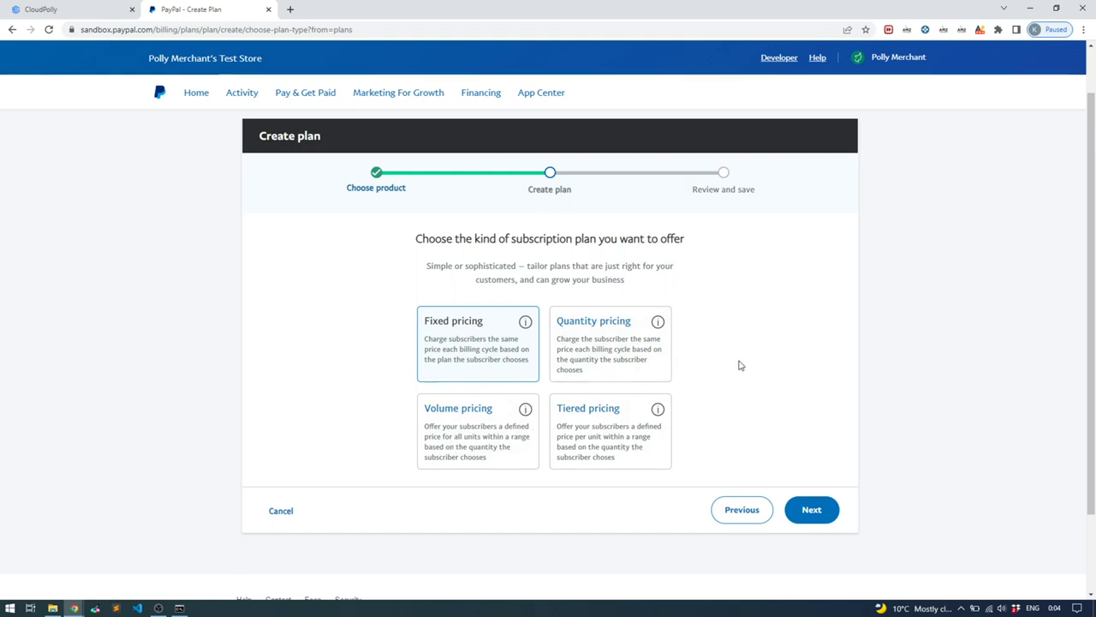
click(461, 325)
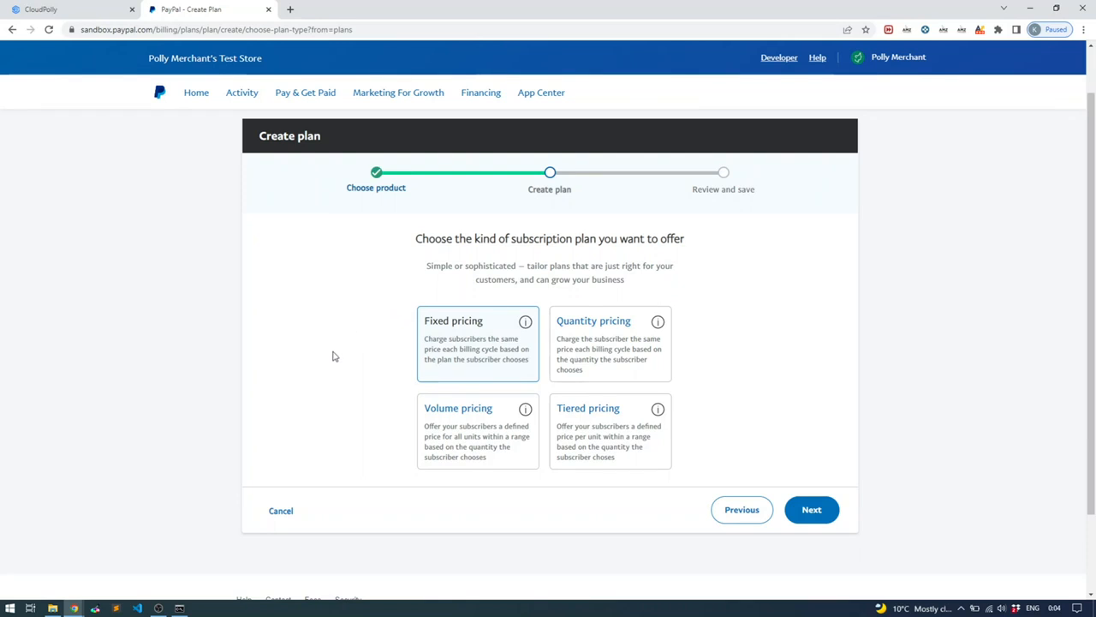
click(810, 510)
Enter plan name 'Entry' with description 'Entry plan for text to speech services - 100000'
click(552, 388)
text(Entry)
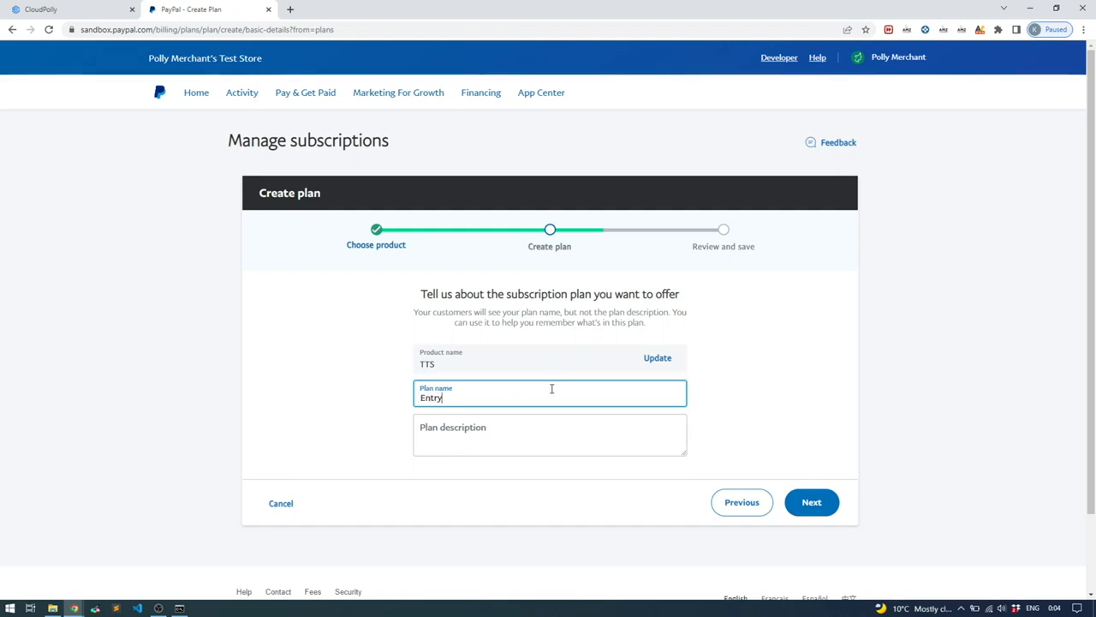
click(547, 437)
text(Entry paln)
key(BackSpace)
key(BackSpace)
key(BackSpace)
text(lan for text to speech services -)
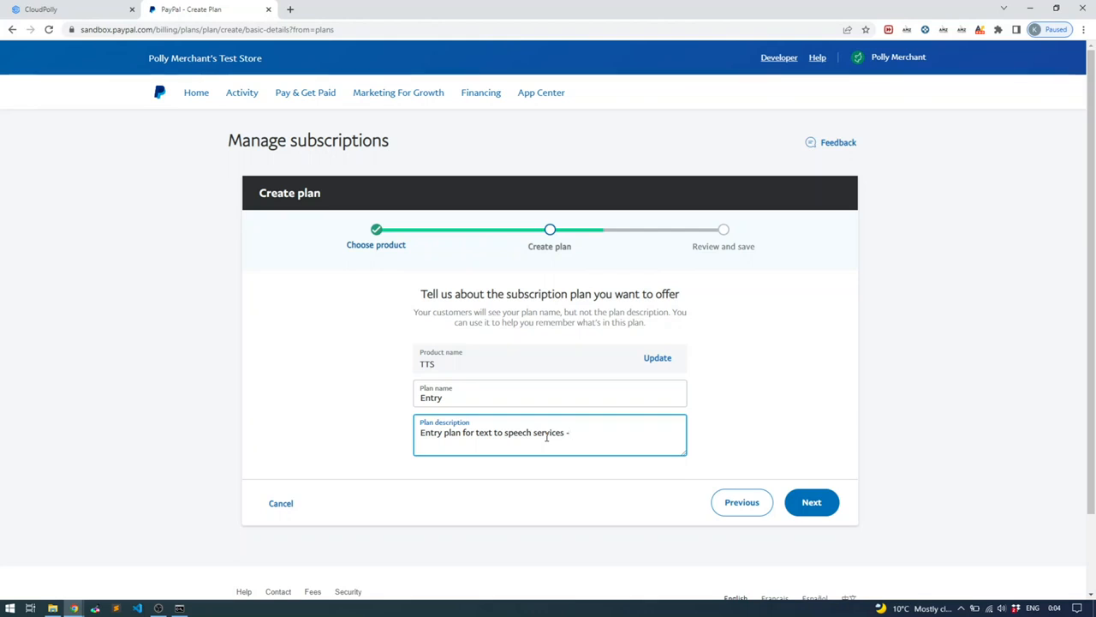
text( 100000)
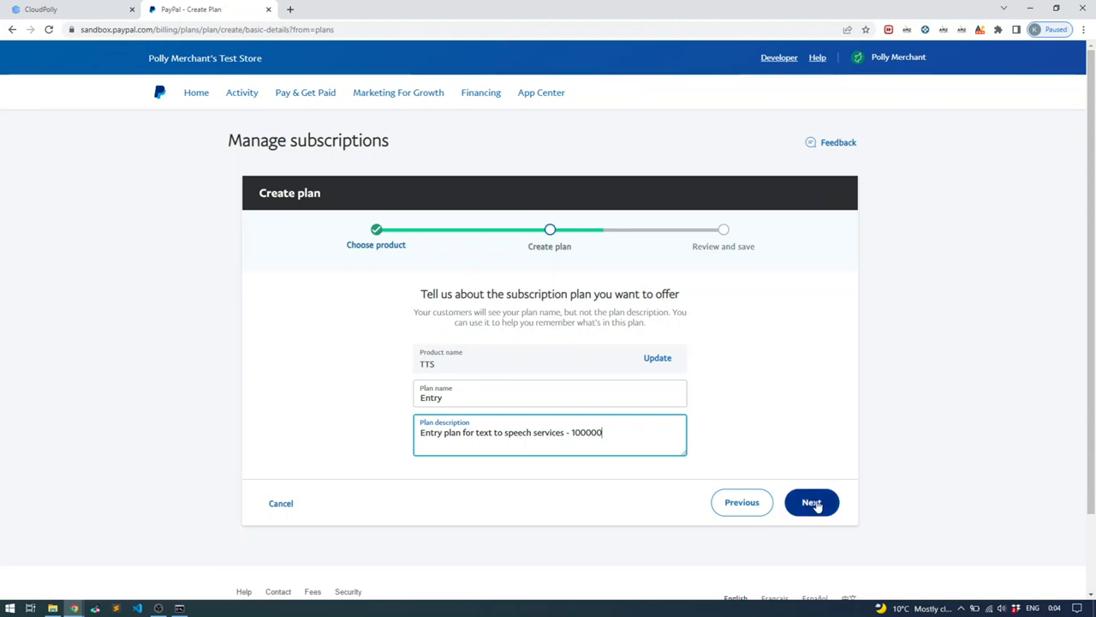
click(815, 505)
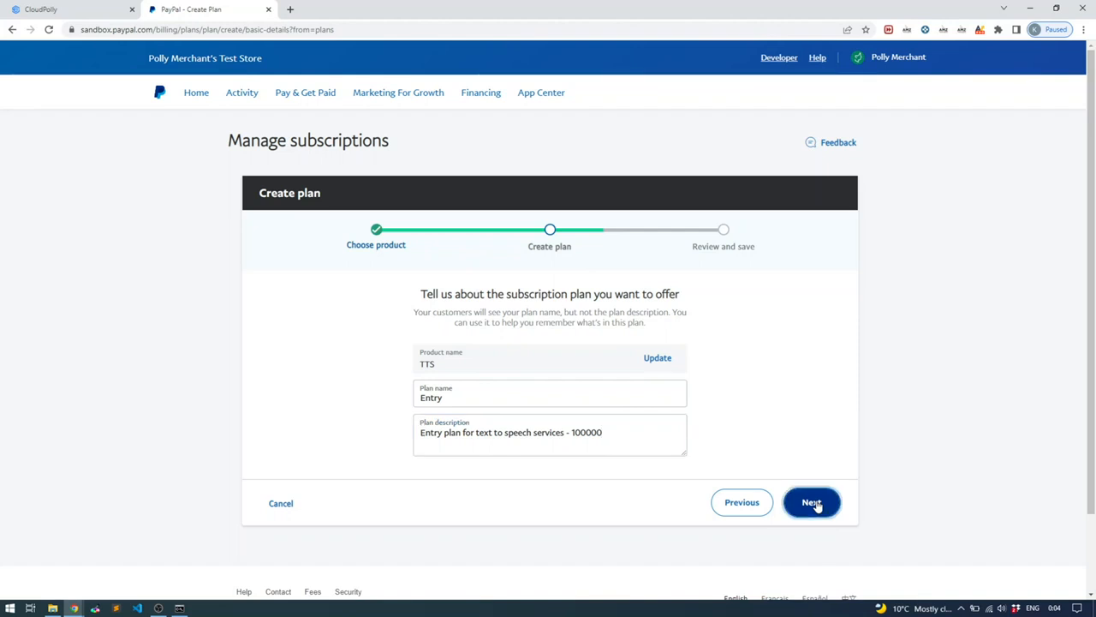
scroll(886, 436, down, 1)
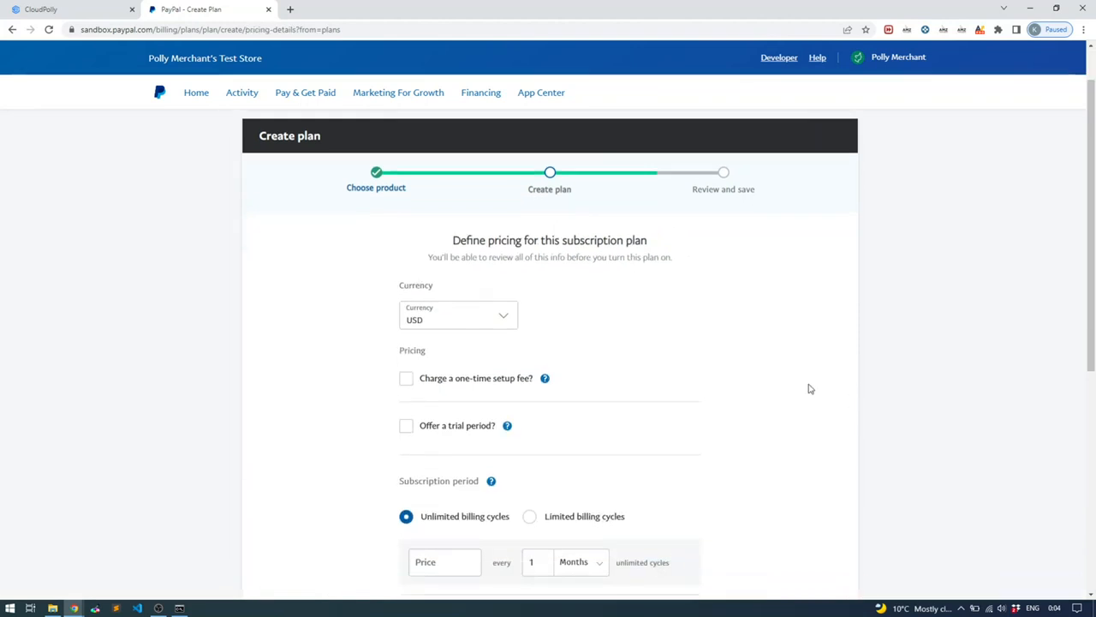
scroll(558, 327, down, 1)
scroll(556, 327, down, 1)
click(505, 261)
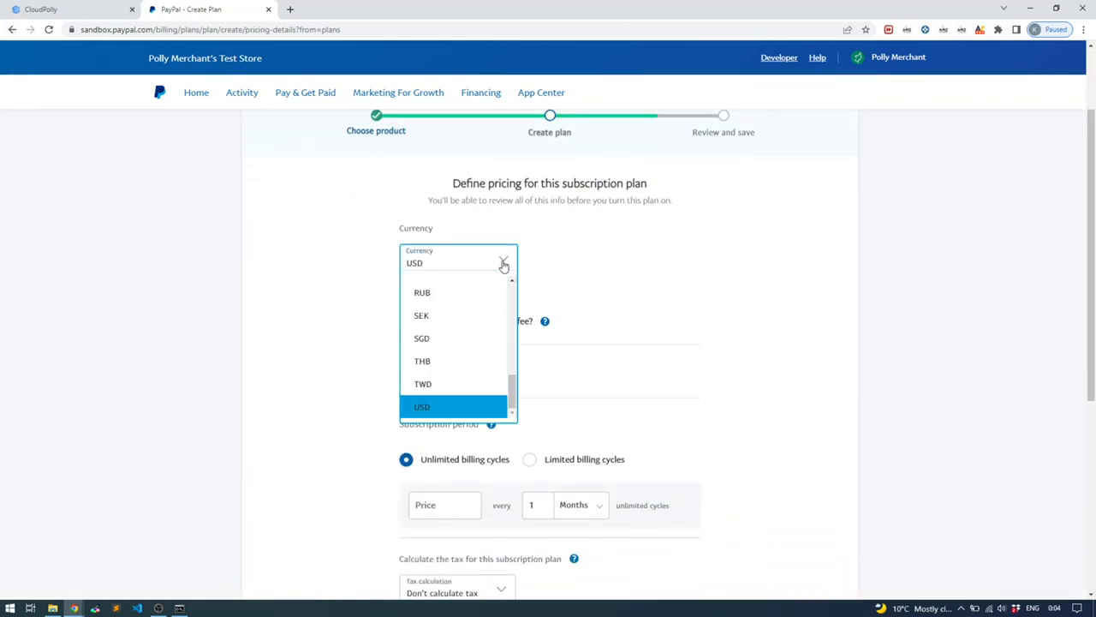
scroll(478, 408, up, 5)
scroll(478, 408, down, 4)
scroll(477, 408, up, 3)
scroll(477, 409, down, 3)
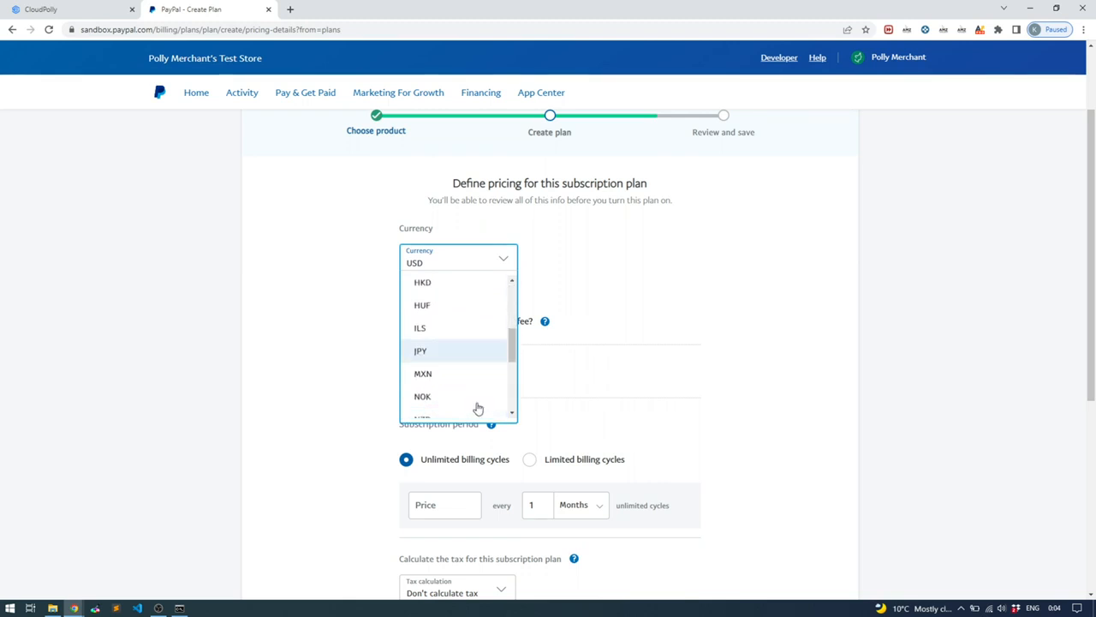
scroll(471, 392, down, 3)
click(467, 408)
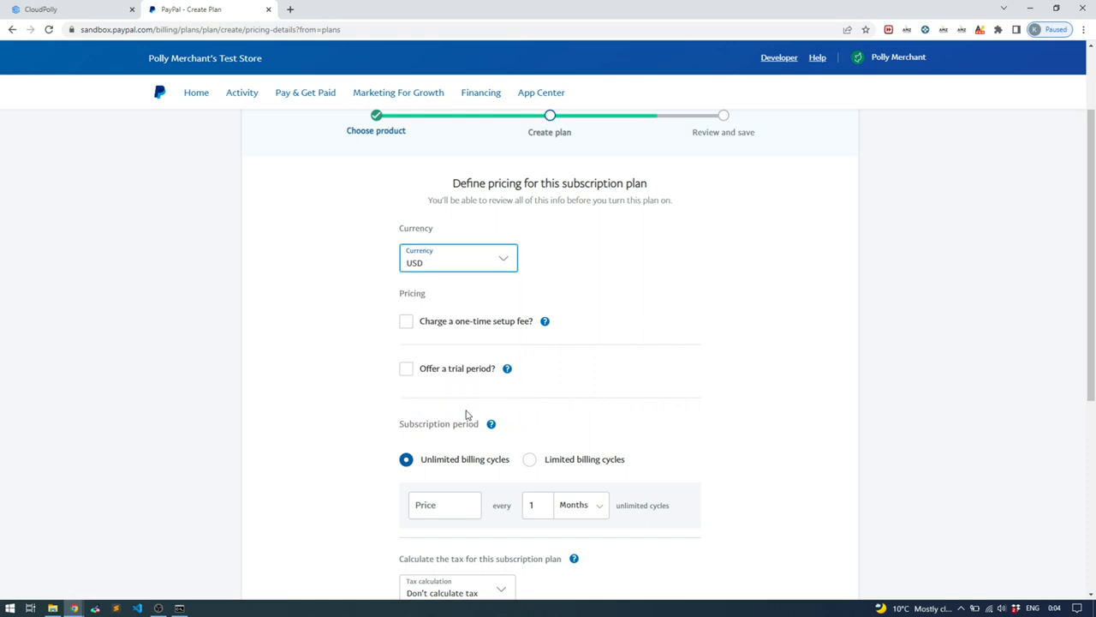
scroll(694, 295, down, 1)
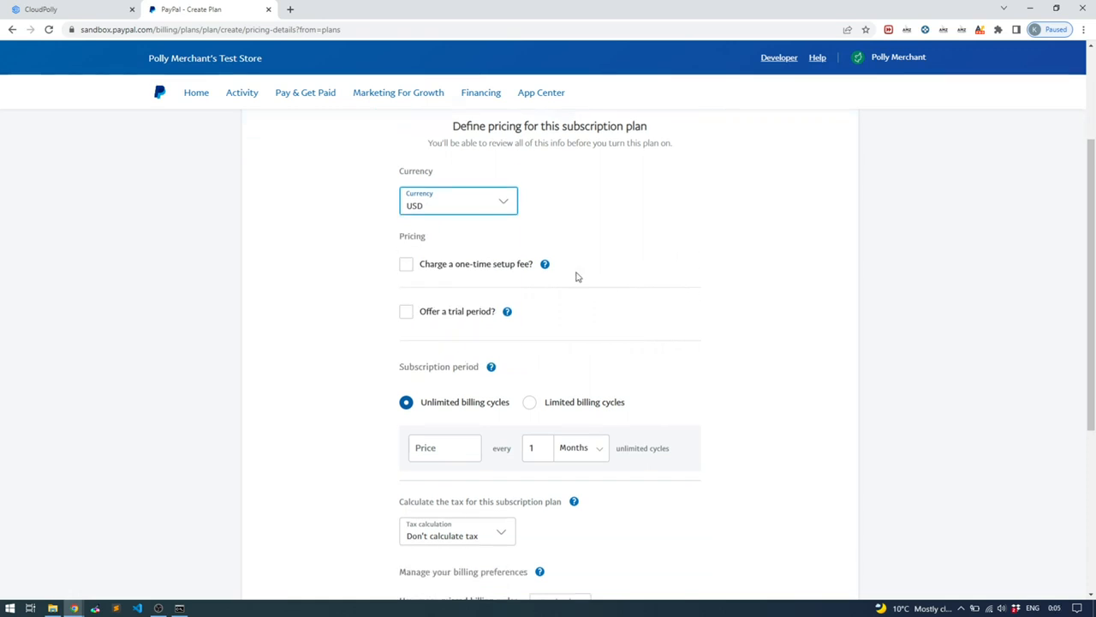
mouse_move(543, 271)
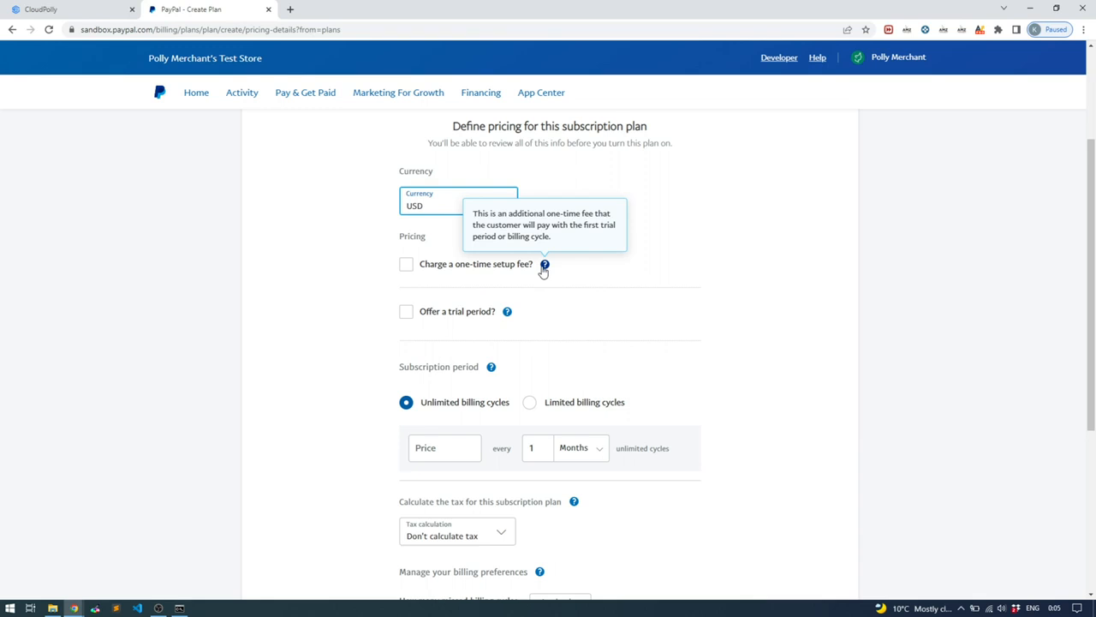
scroll(358, 296, down, 1)
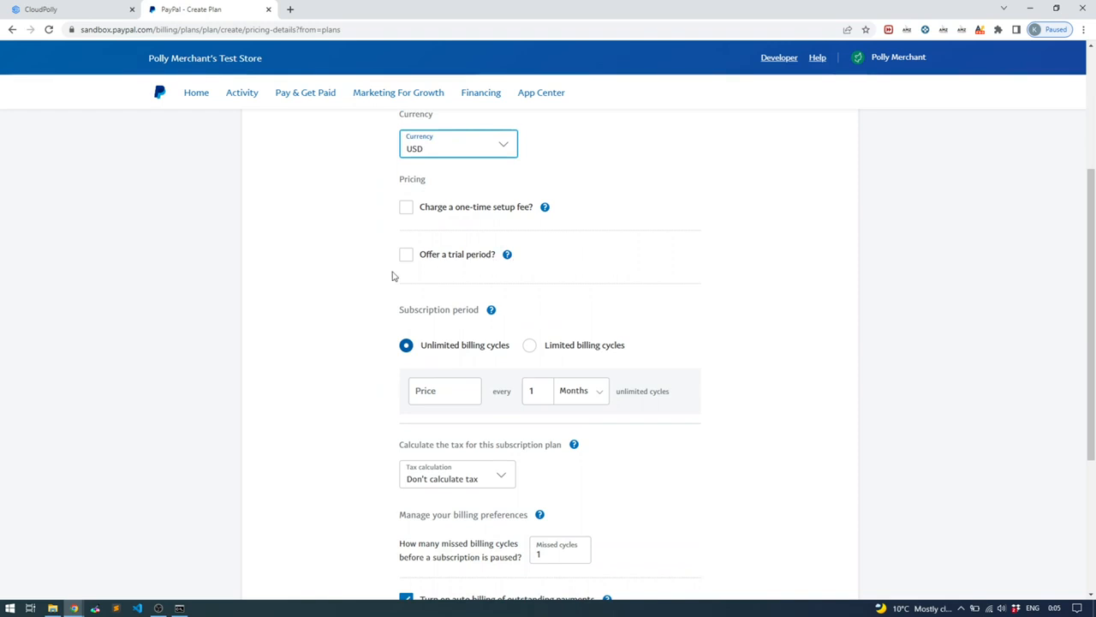
scroll(318, 308, up, 1)
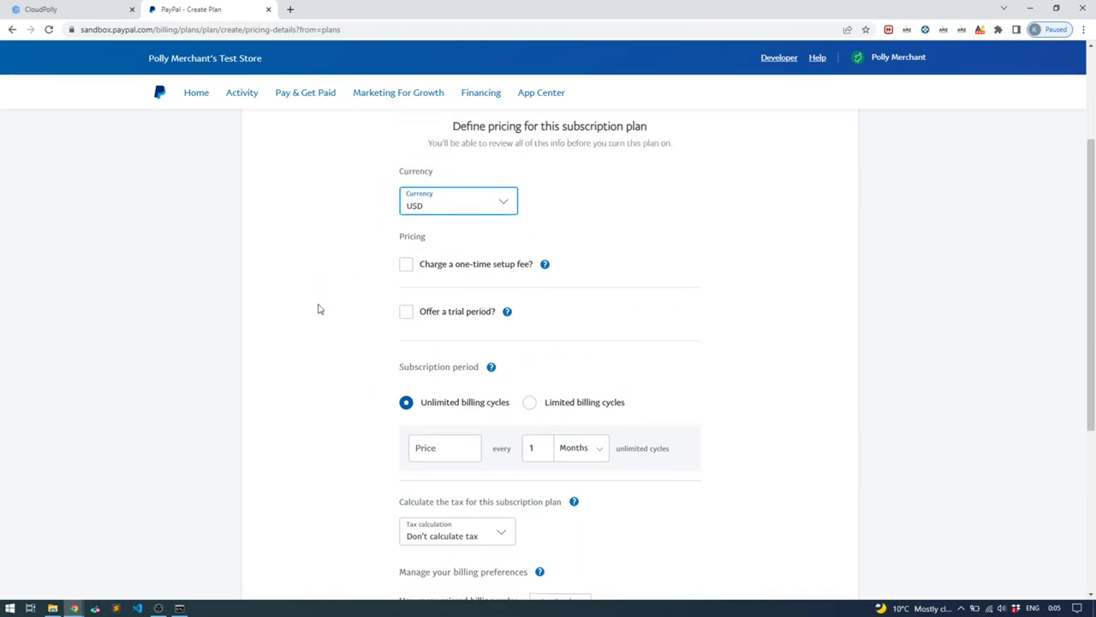
scroll(318, 308, down, 1)
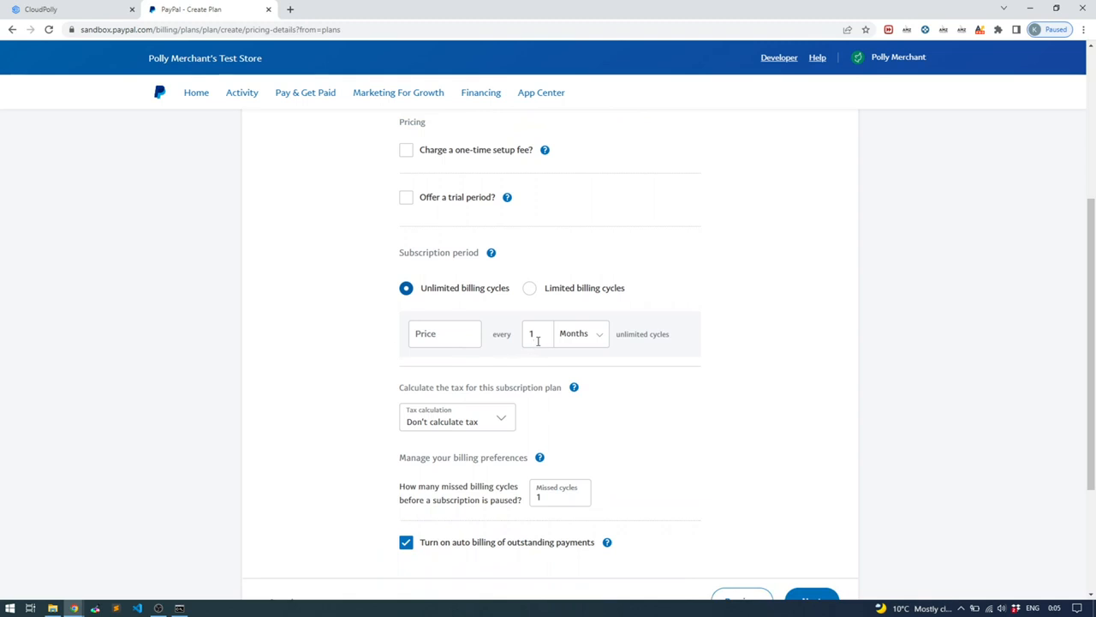
click(575, 339)
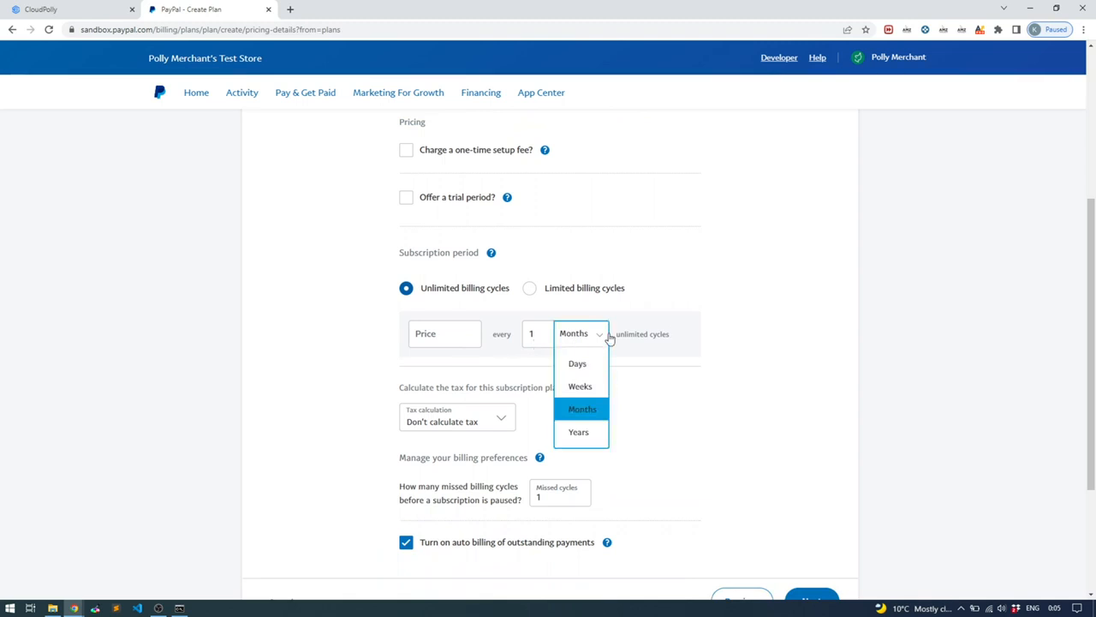
click(783, 334)
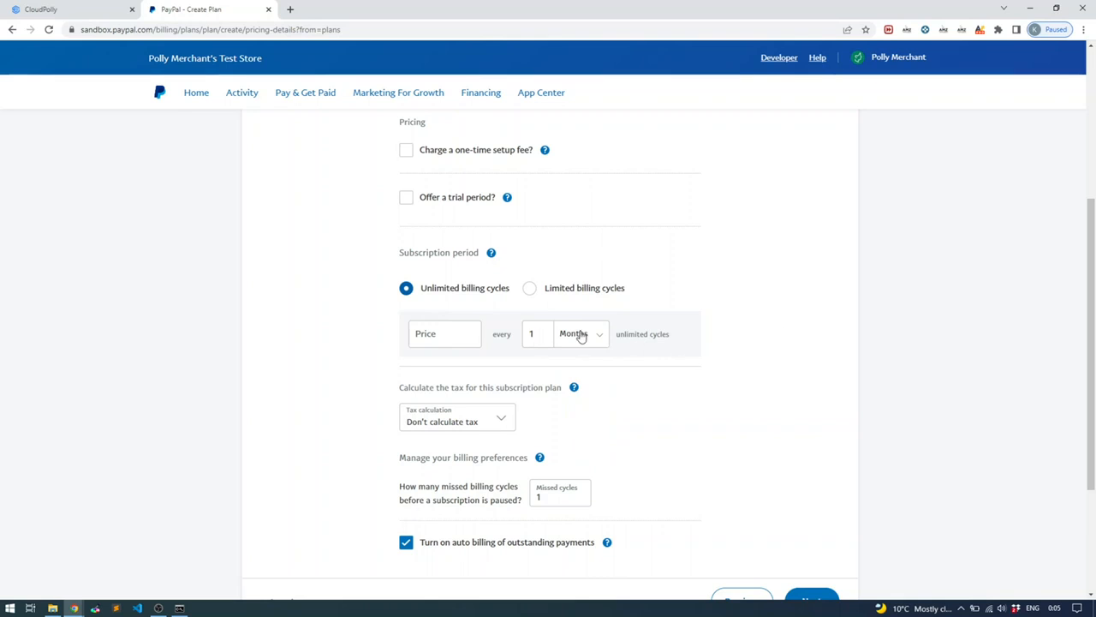
scroll(740, 317, down, 1)
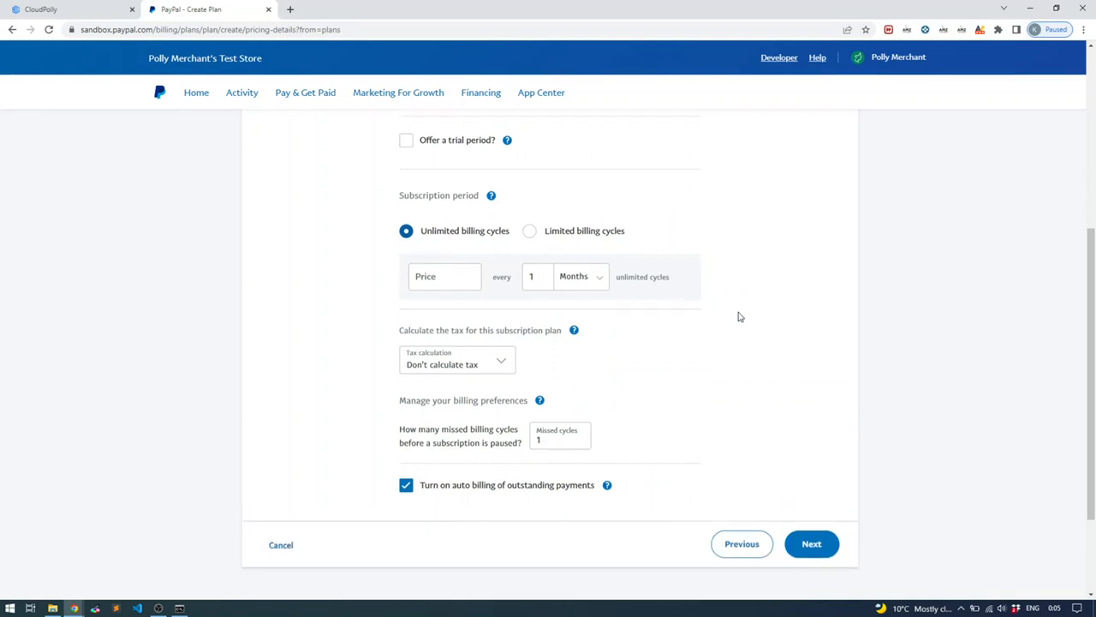
click(494, 367)
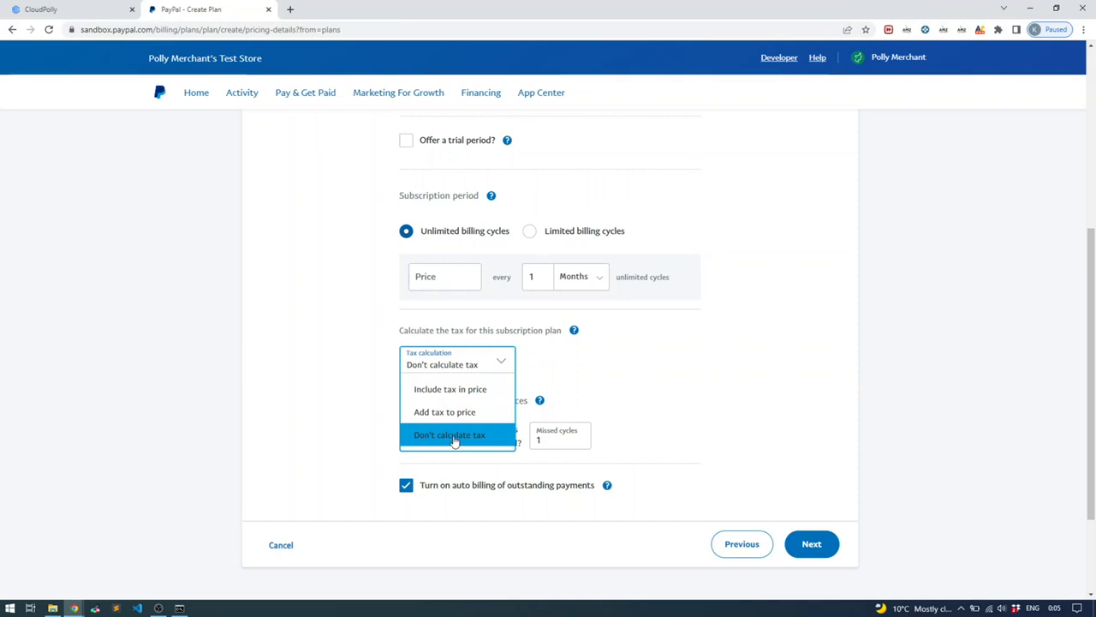
click(346, 374)
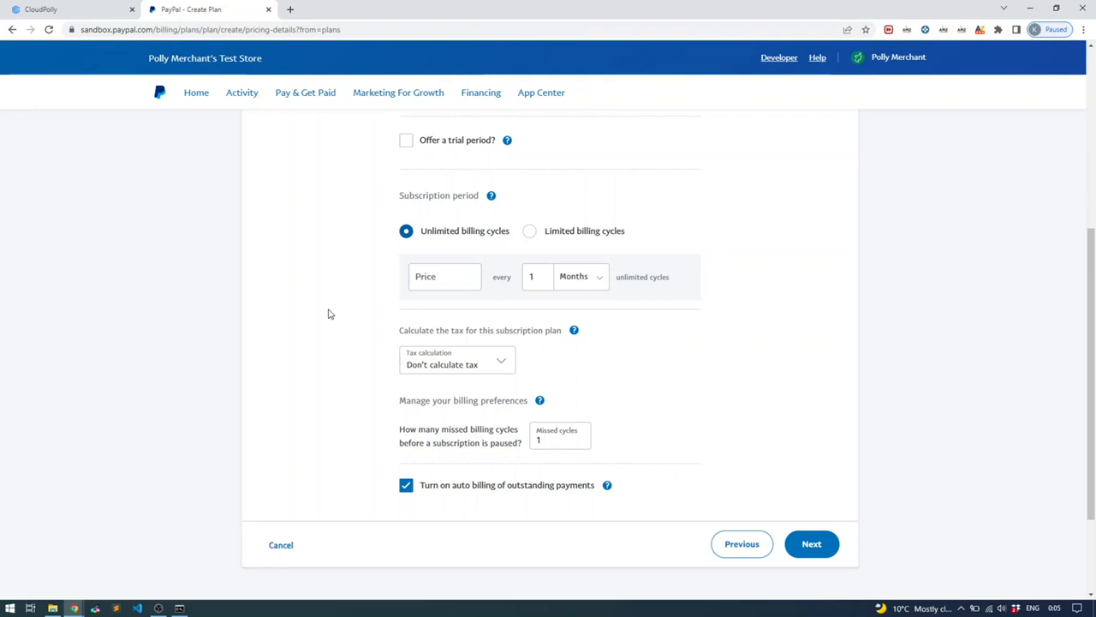
scroll(328, 315, down, 1)
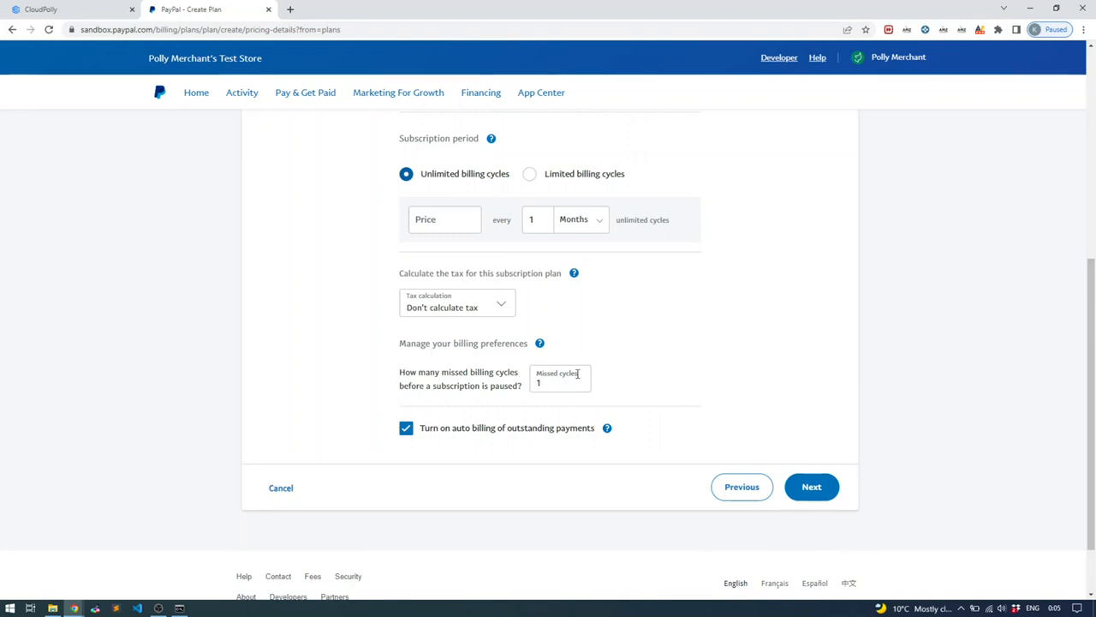
scroll(618, 365, up, 2)
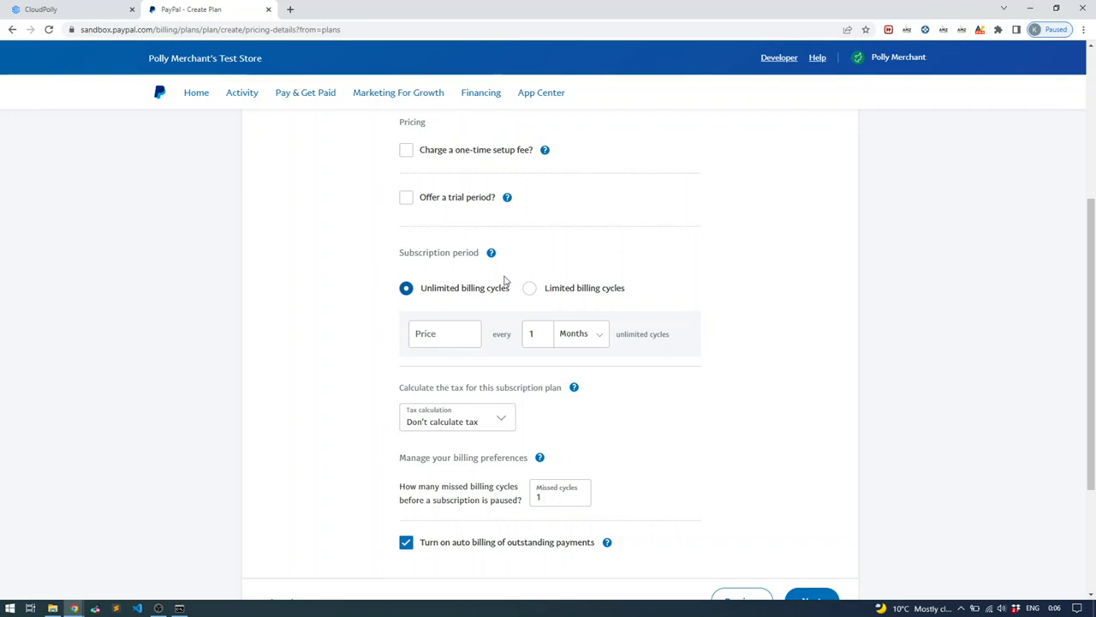
drag(513, 290, 443, 295)
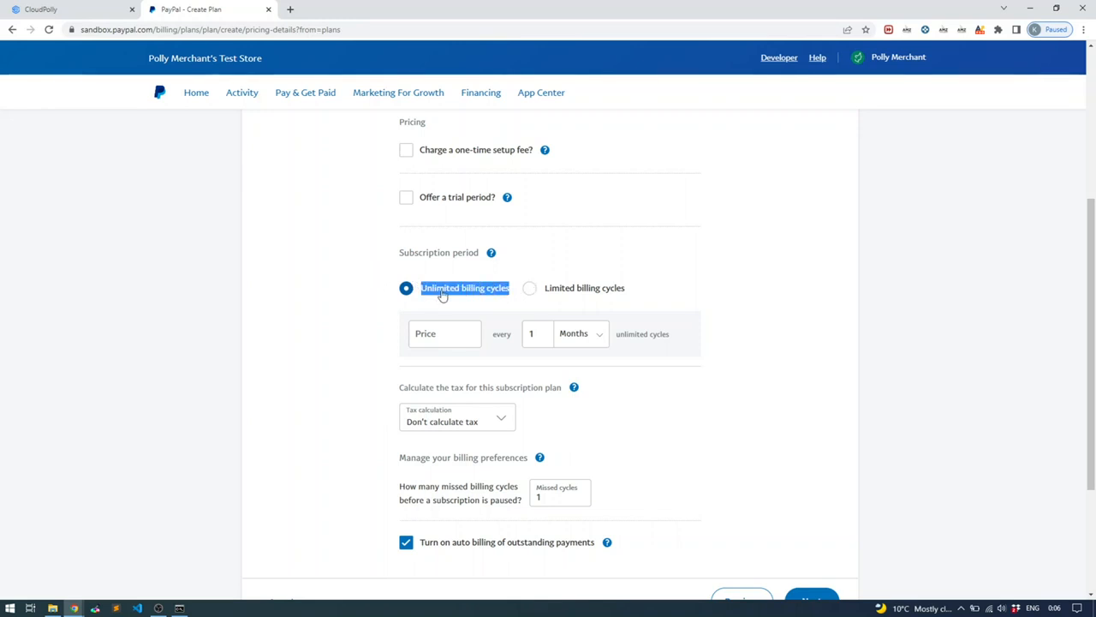
click(348, 301)
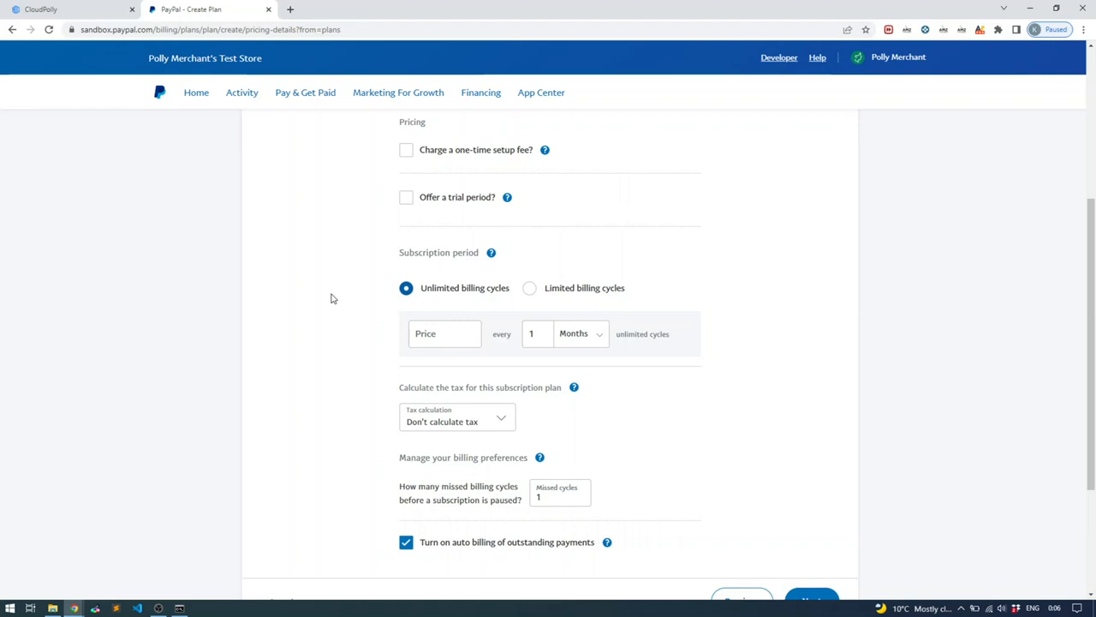
scroll(333, 298, down, 1)
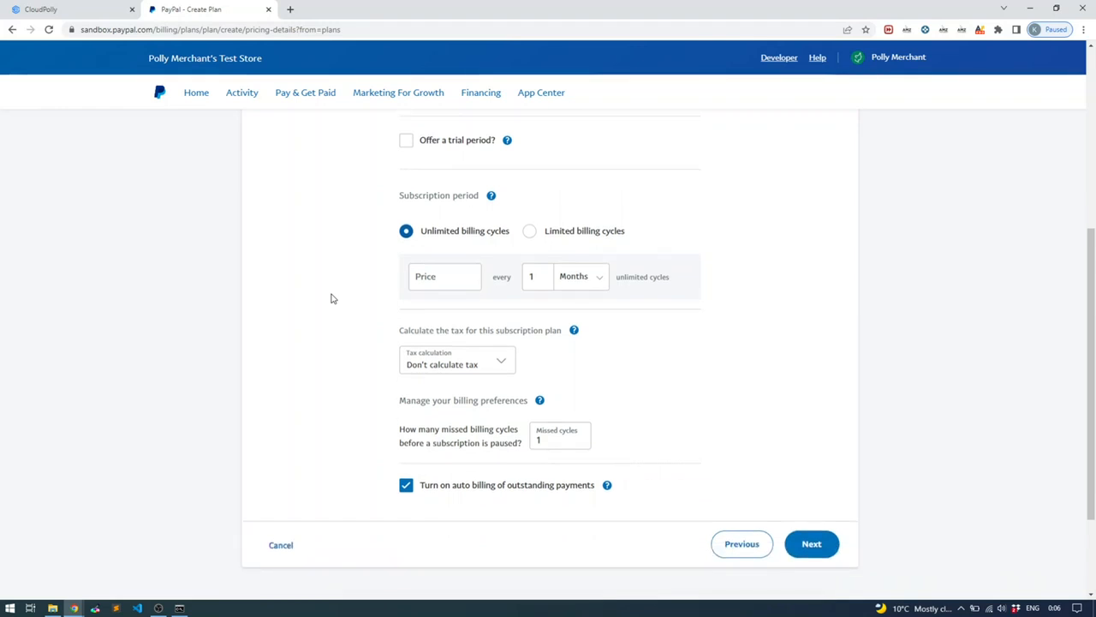
scroll(334, 298, down, 1)
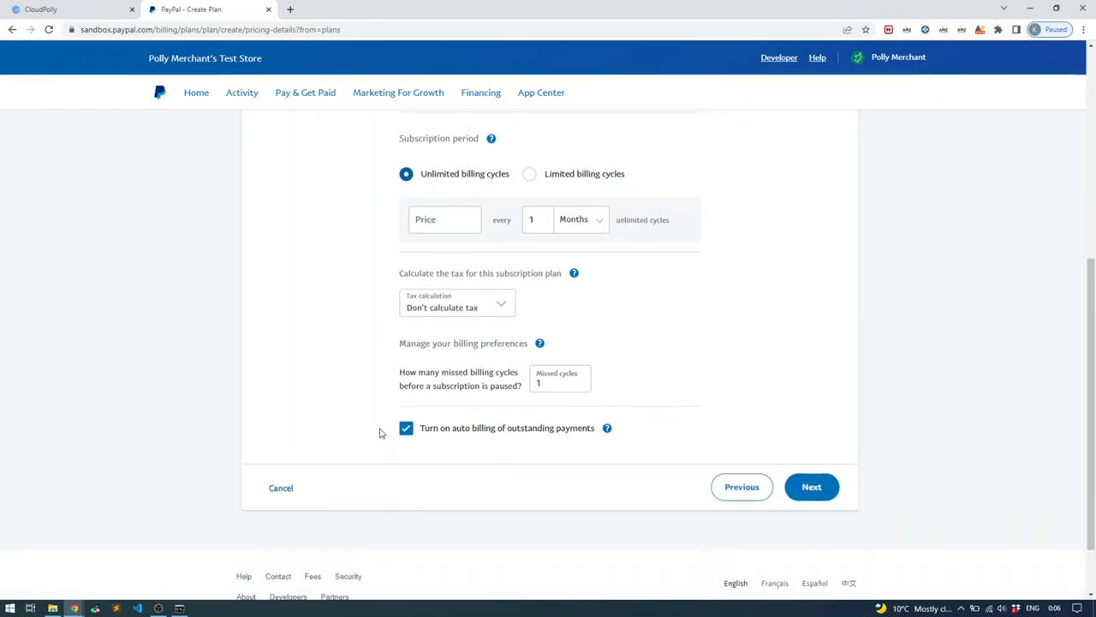
mouse_move(607, 430)
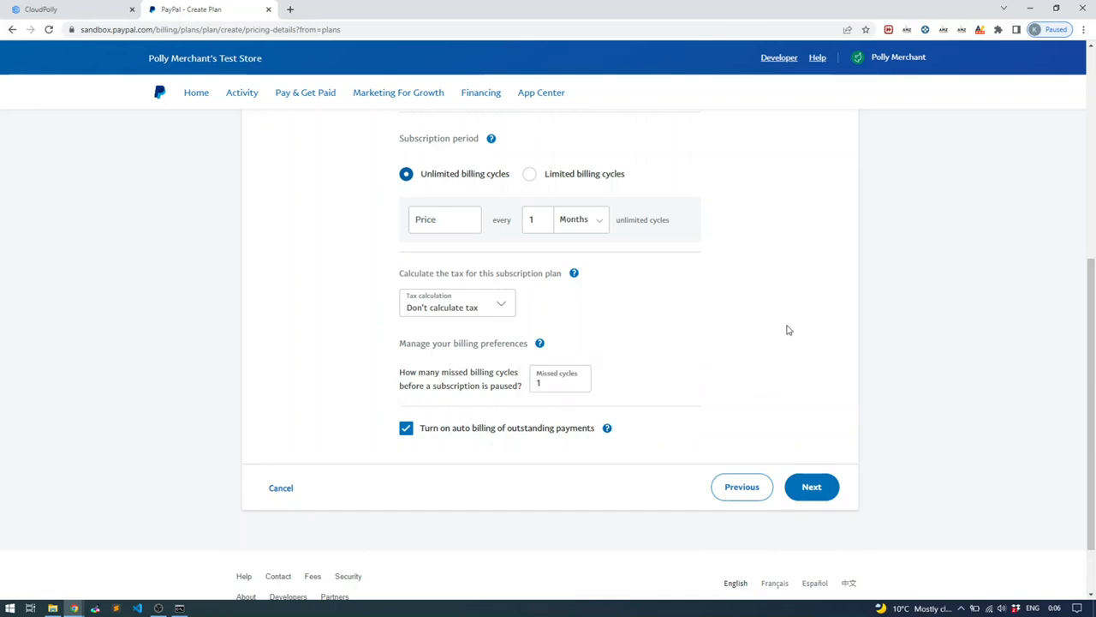
scroll(794, 327, down, 1)
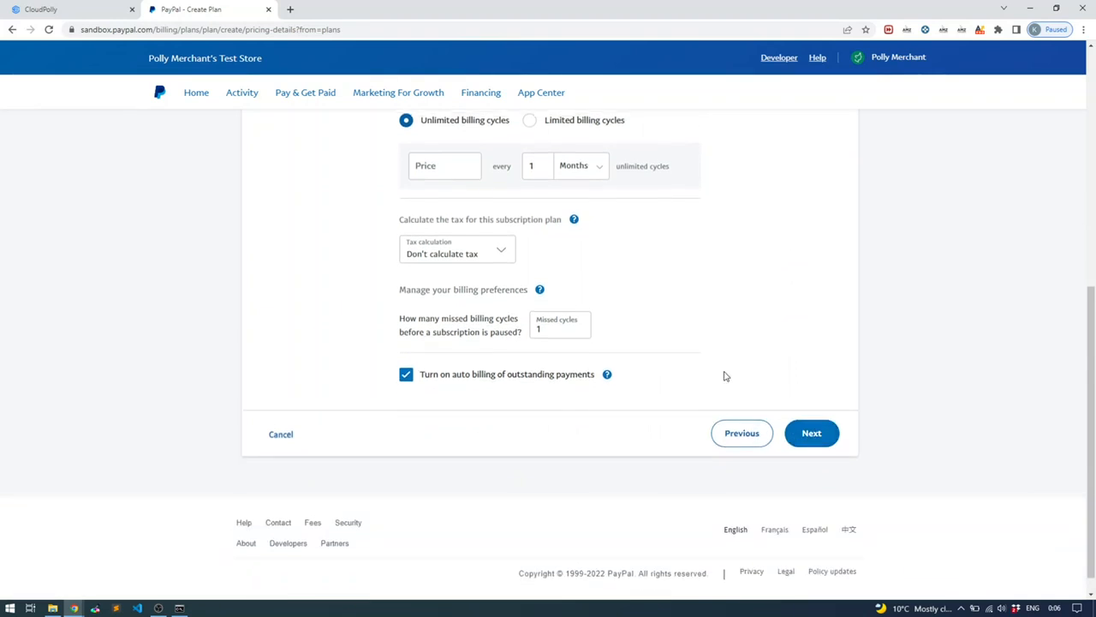
scroll(582, 357, up, 2)
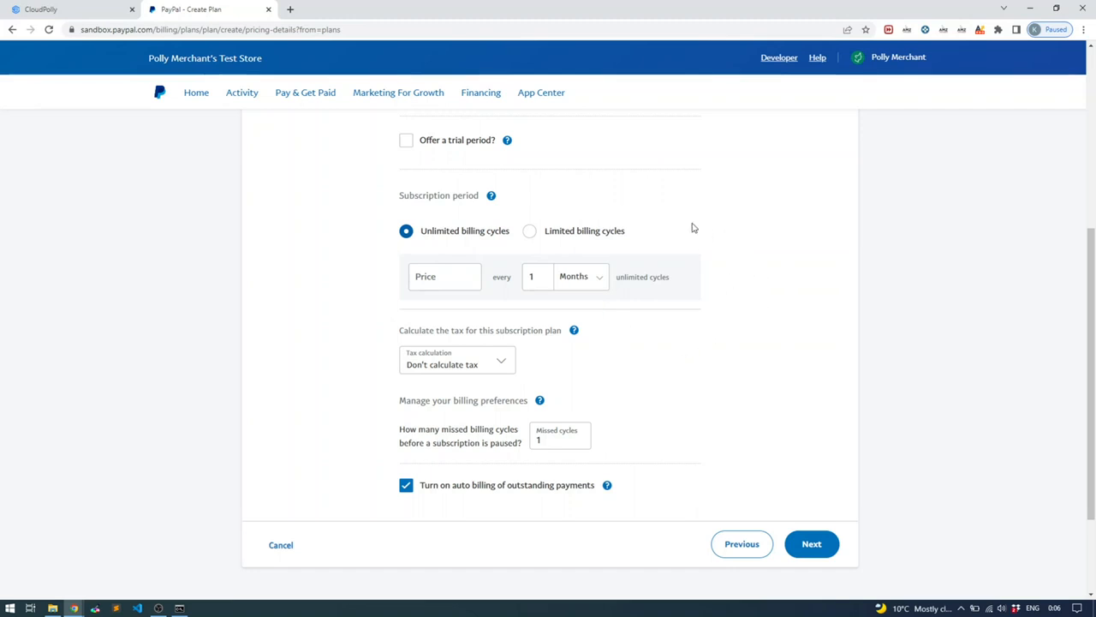
scroll(812, 533, up, 1)
scroll(731, 436, down, 2)
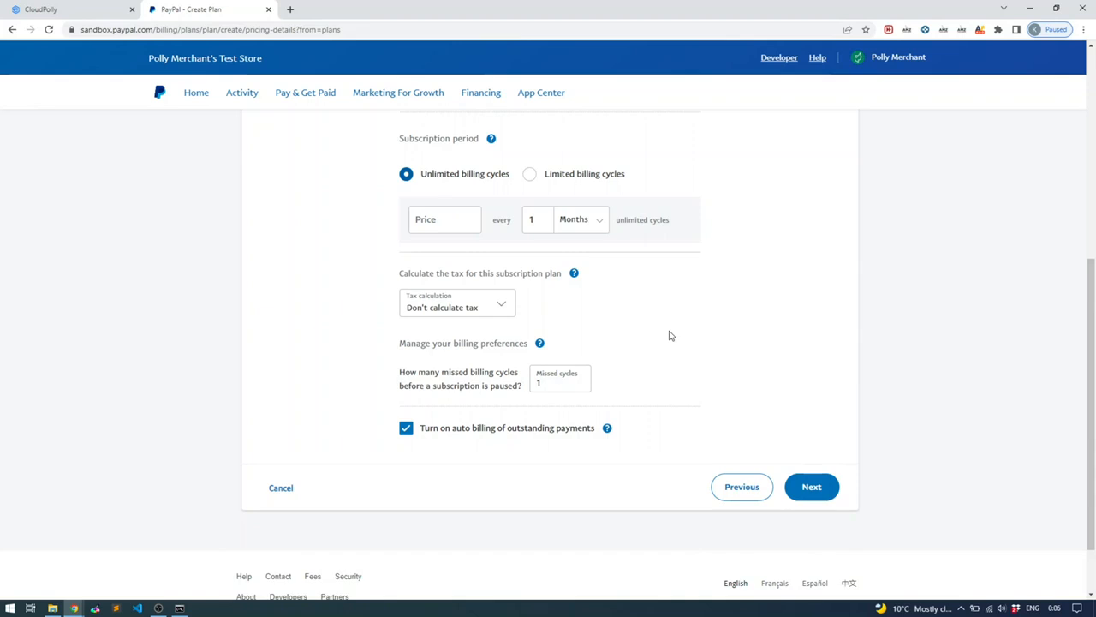
scroll(670, 336, up, 1)
mouse_move(574, 329)
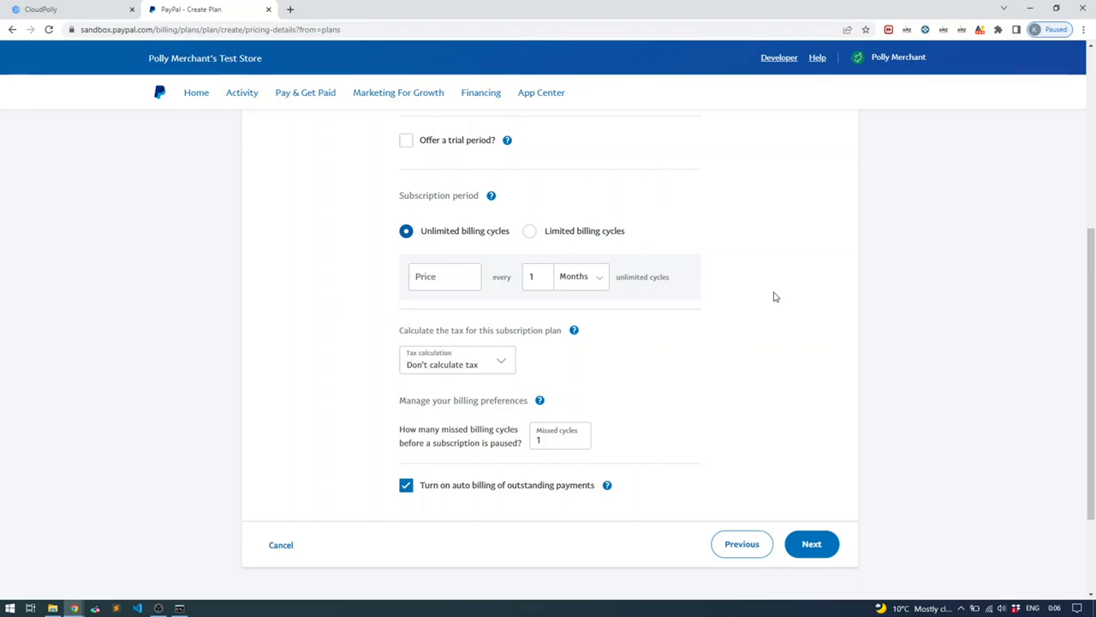
scroll(775, 296, down, 1)
Price the Entry plan at $10 per month and continue to review
click(816, 486)
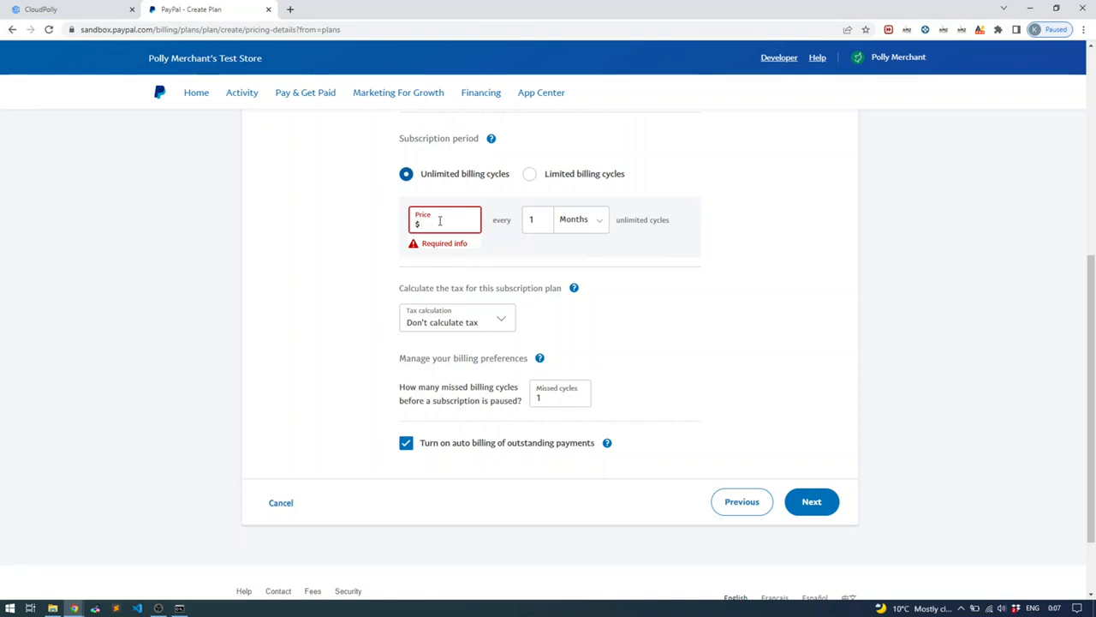
text(10)
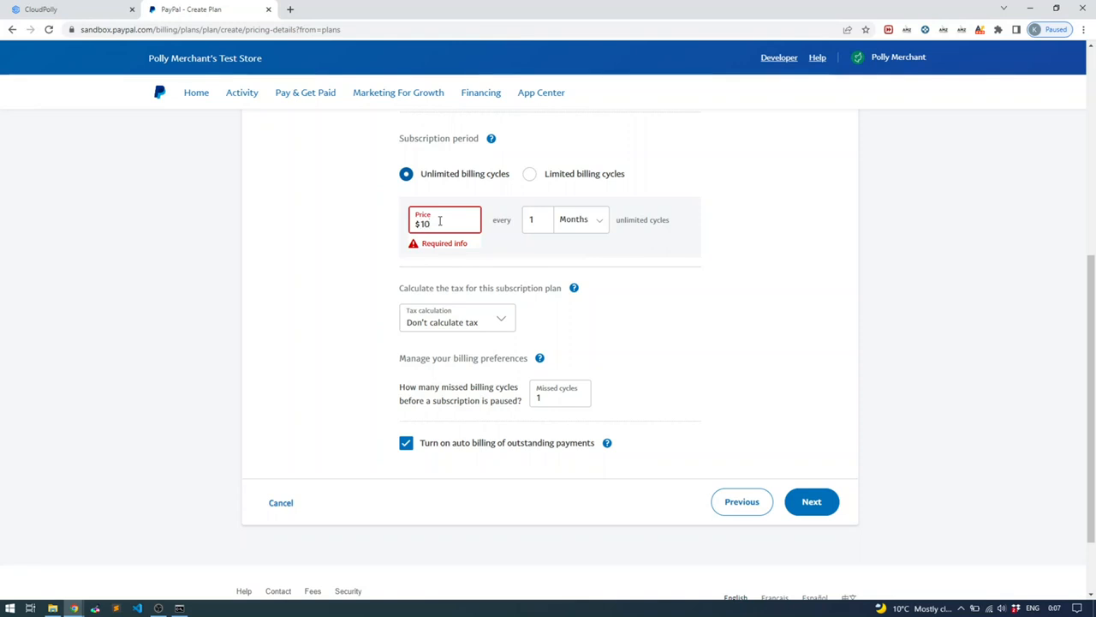
click(877, 289)
click(820, 505)
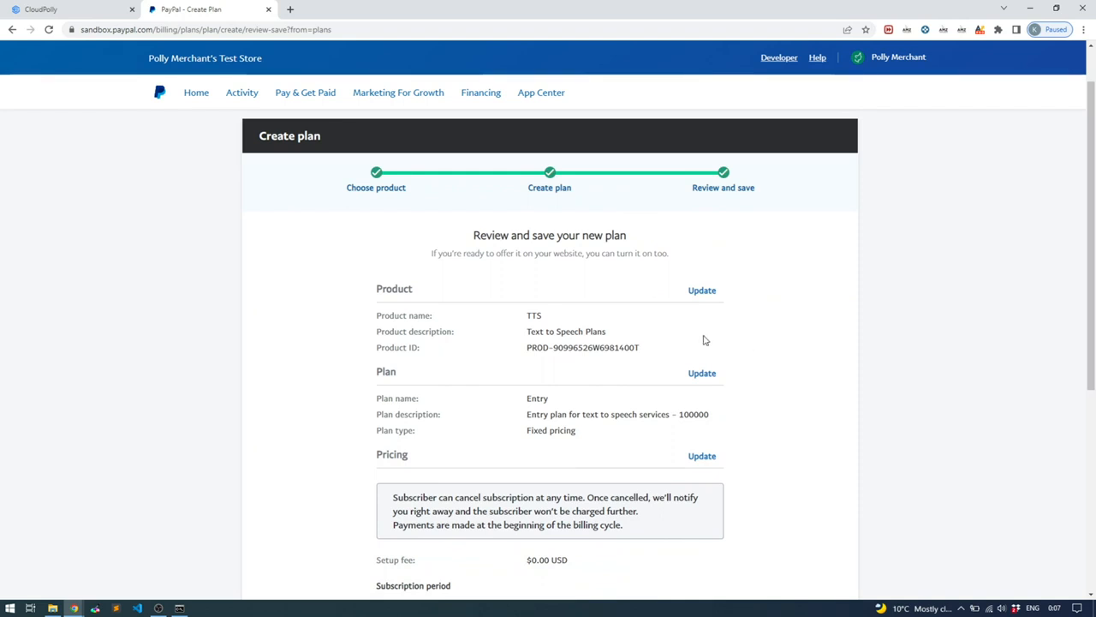
Review the plan summary, including the product ID, and turn the Entry plan on
scroll(541, 301, down, 1)
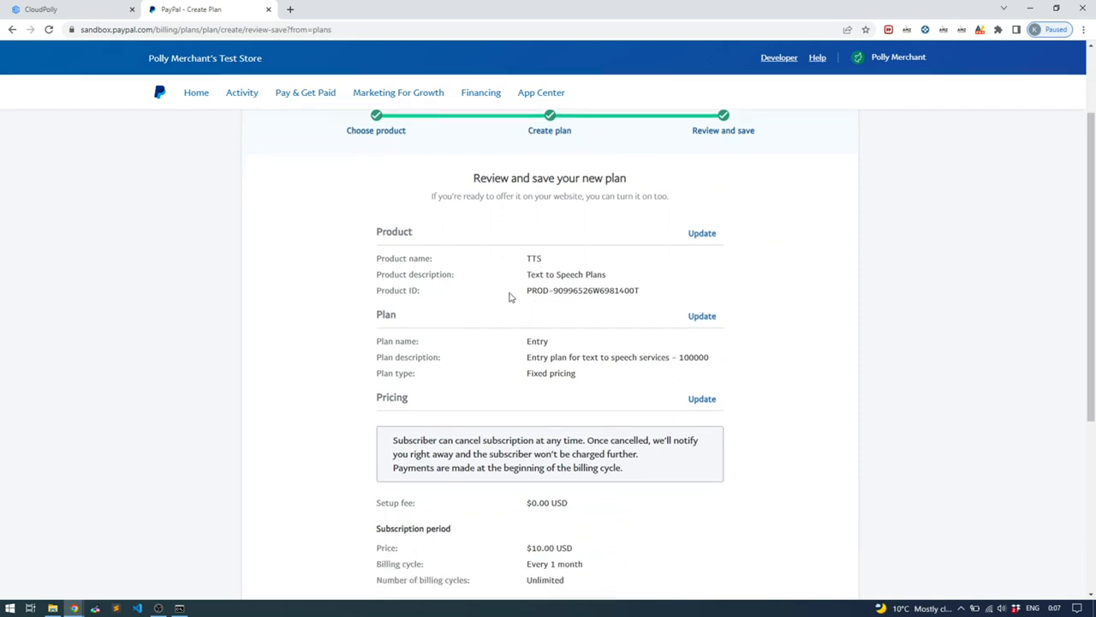
scroll(656, 332, down, 3)
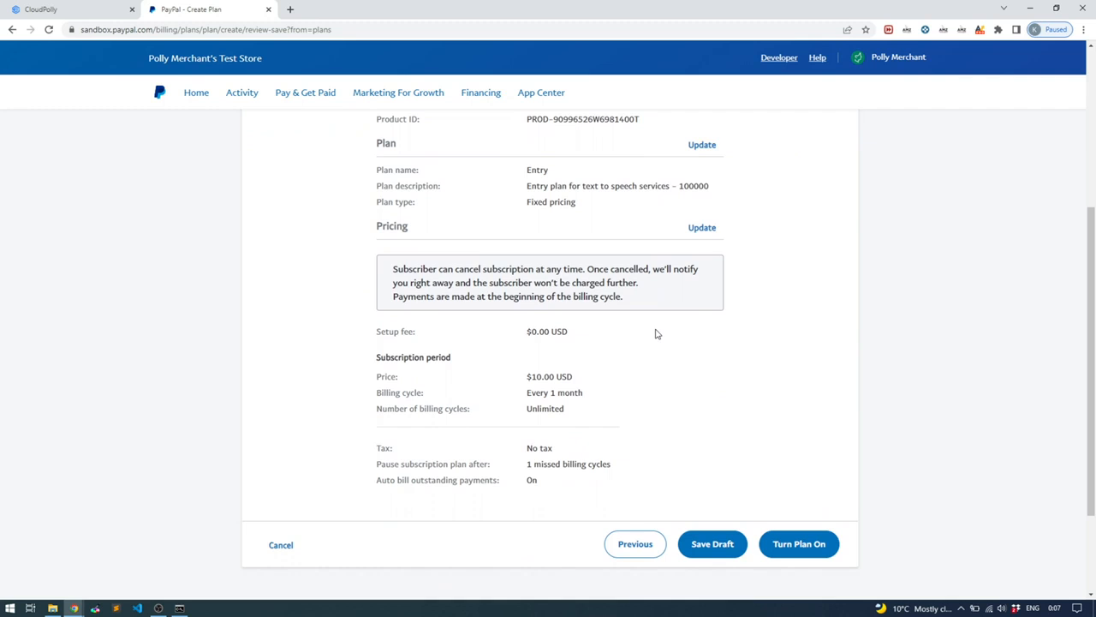
scroll(656, 342, up, 3)
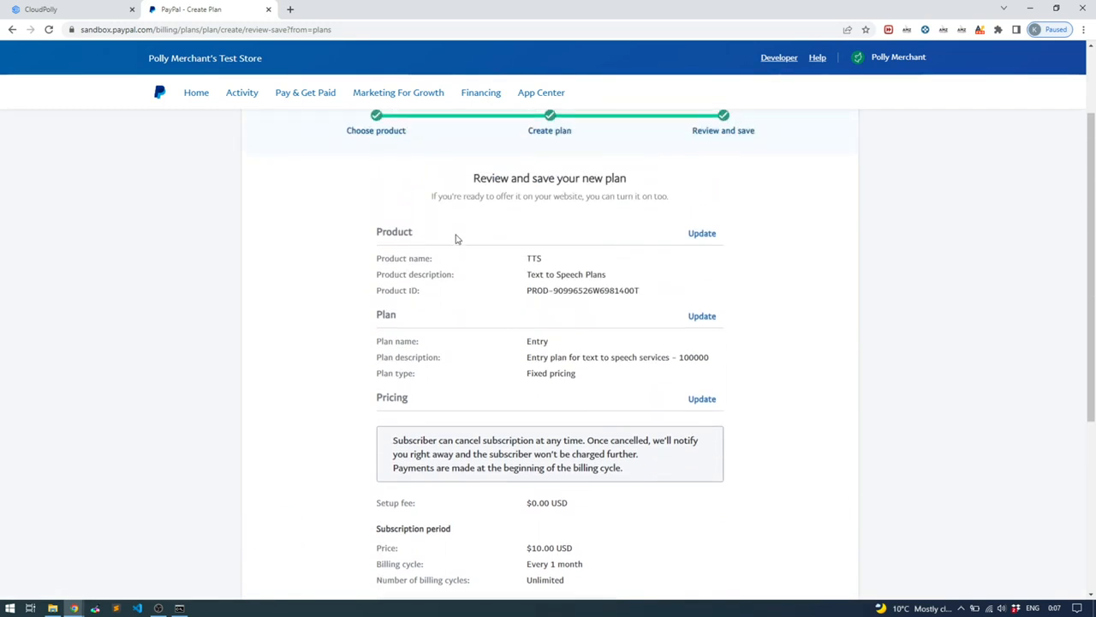
drag(642, 291, 526, 306)
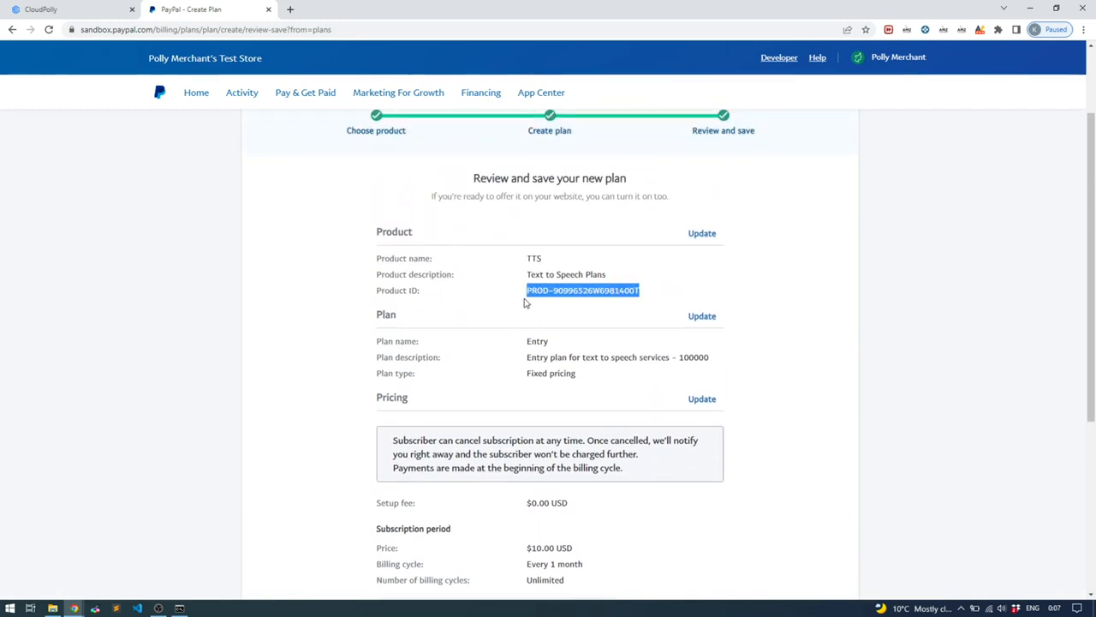
scroll(690, 352, up, 1)
click(788, 347)
scroll(786, 351, down, 3)
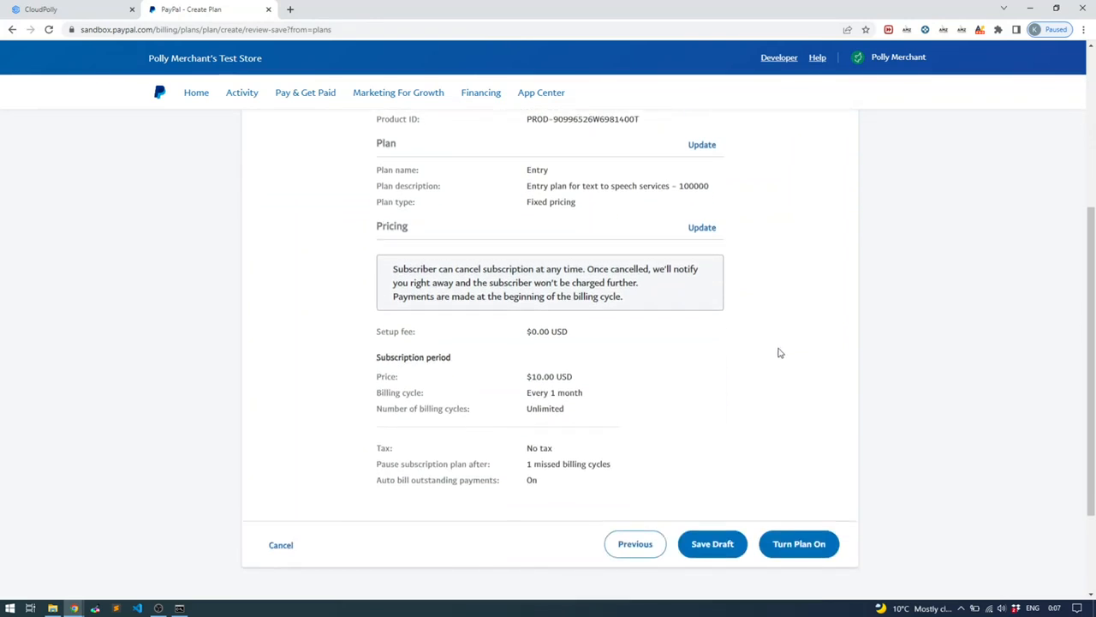
scroll(784, 377, down, 1)
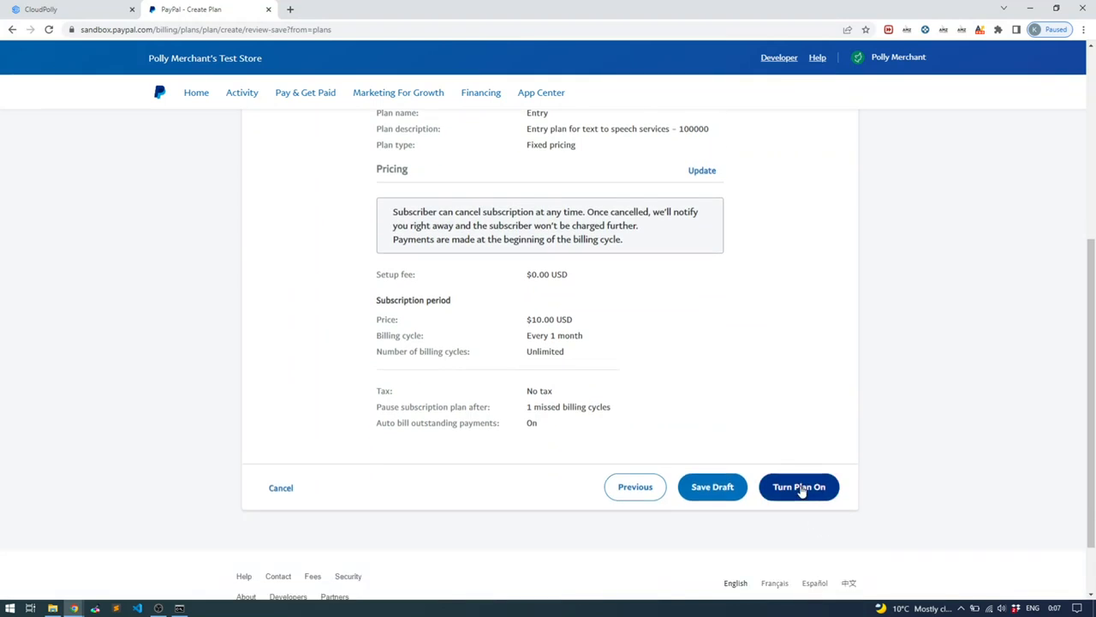
click(799, 487)
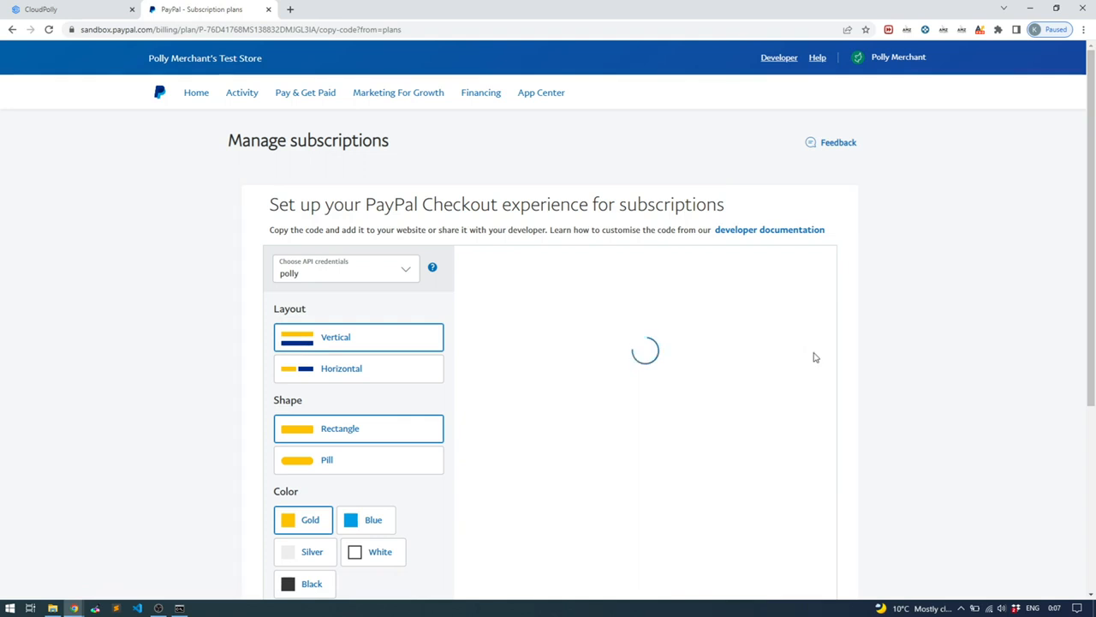
Skip the subscribe button code with 'Do this later' to return to the plans list
scroll(811, 355, down, 5)
scroll(811, 354, up, 3)
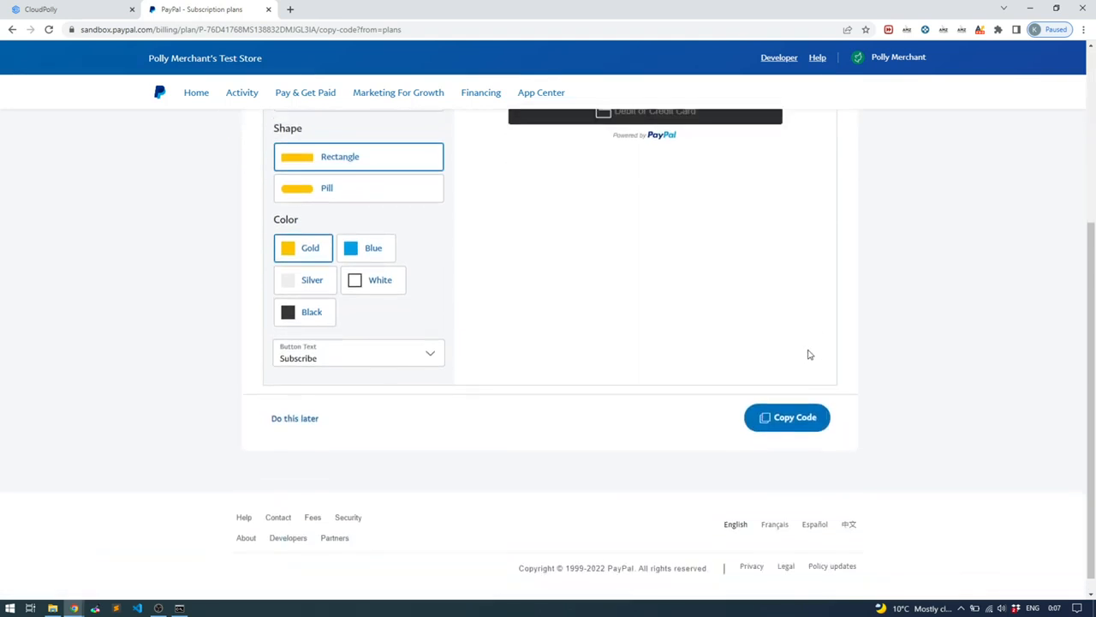
scroll(810, 355, up, 3)
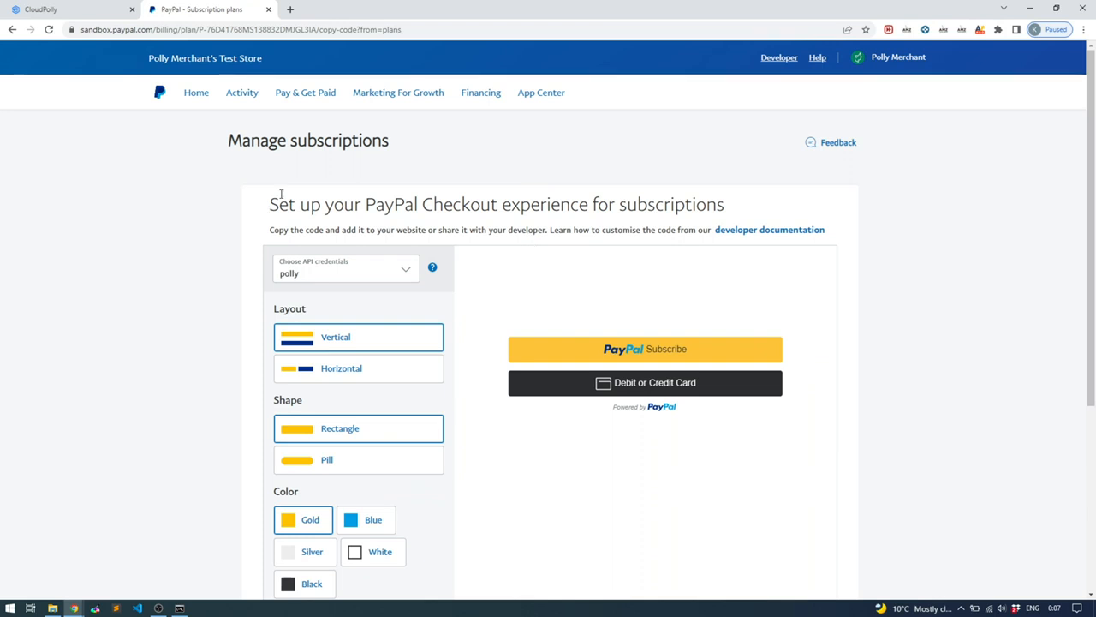
scroll(519, 200, down, 1)
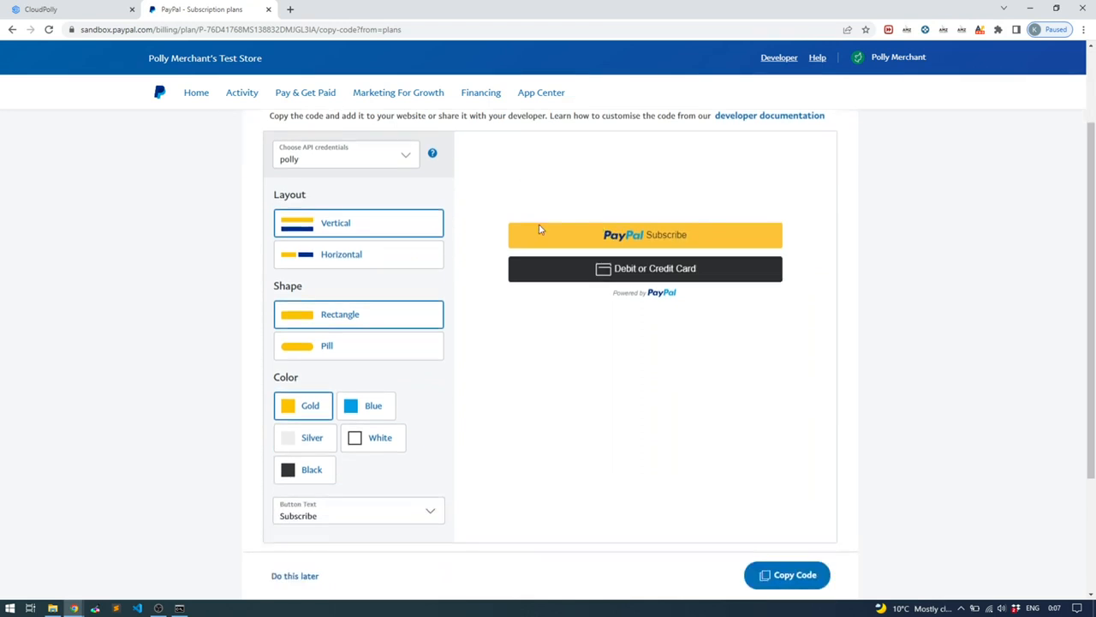
scroll(652, 270, down, 1)
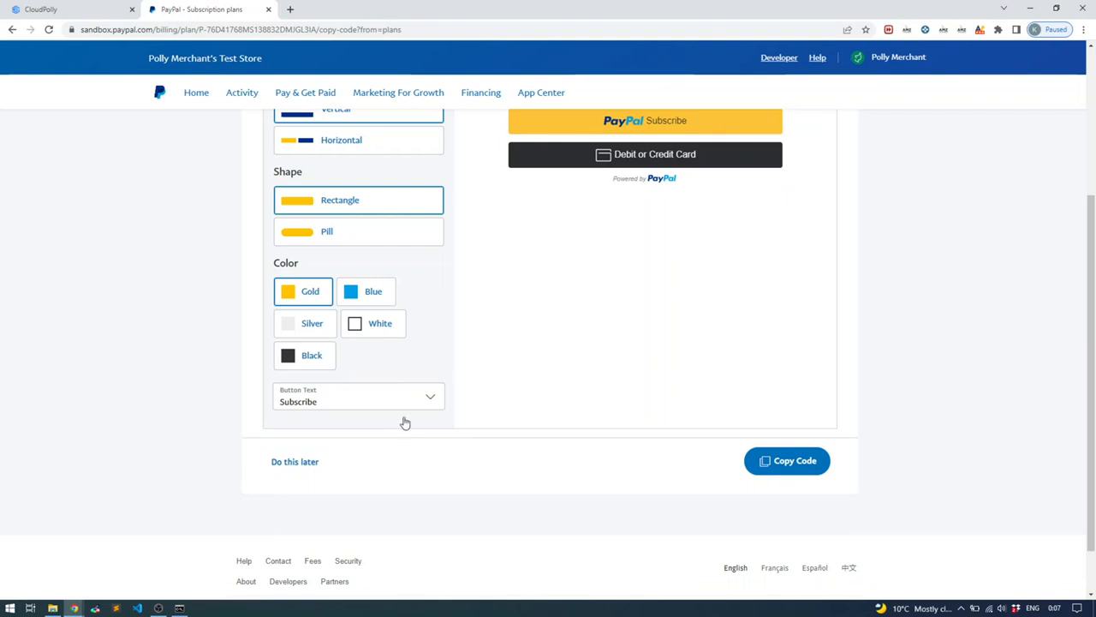
click(295, 462)
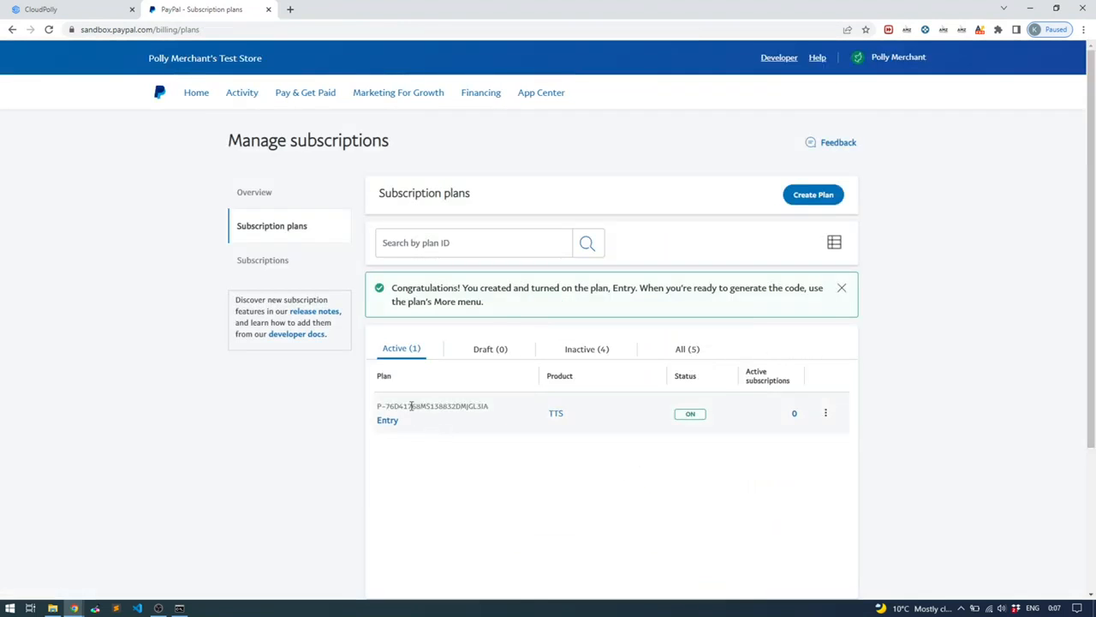
Select and copy the Entry plan's PayPal plan ID for use in CloudPolly
drag(486, 408, 373, 417)
click(455, 416)
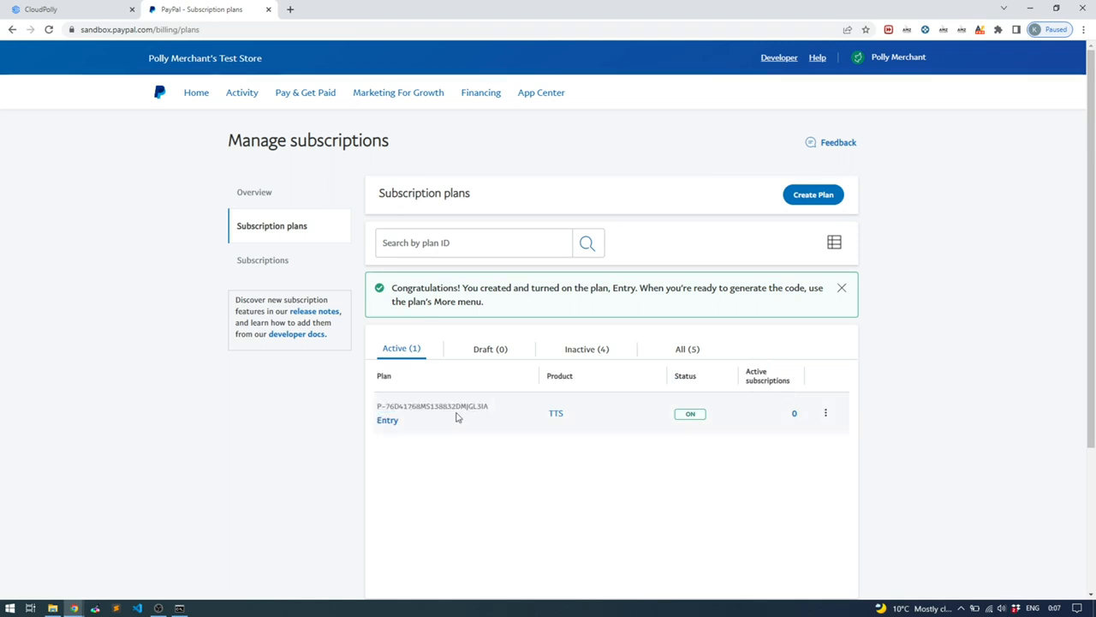
drag(499, 406, 377, 412)
key(ctrl+c)
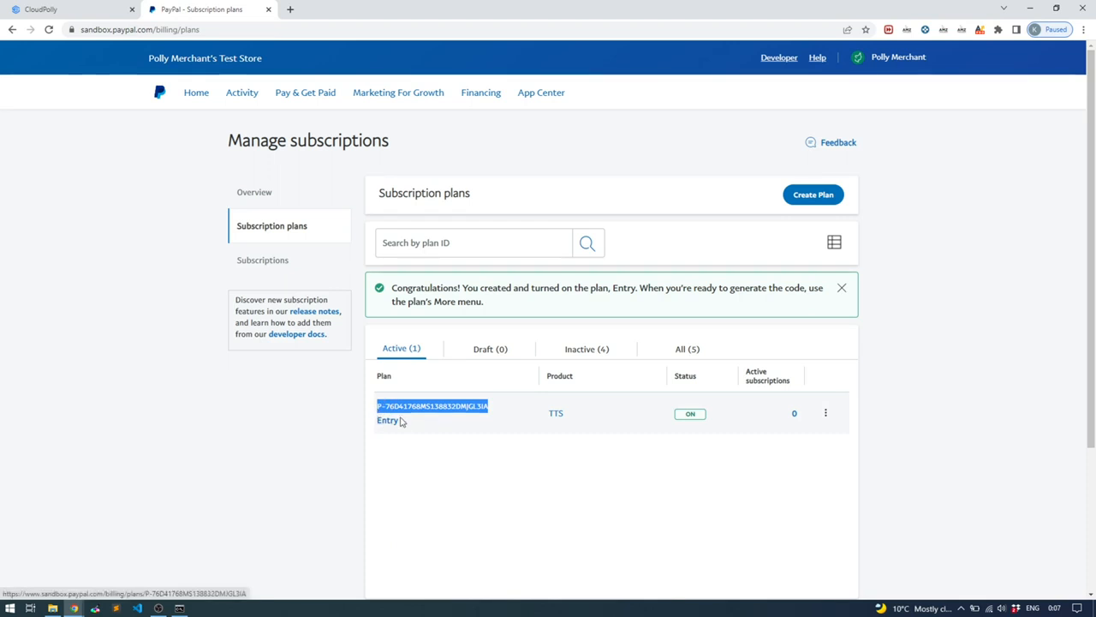
click(58, 10)
Paste the copied PayPal sandbox plan ID into the Entry plan's PayPal Plan ID field
key(ctrl+v)
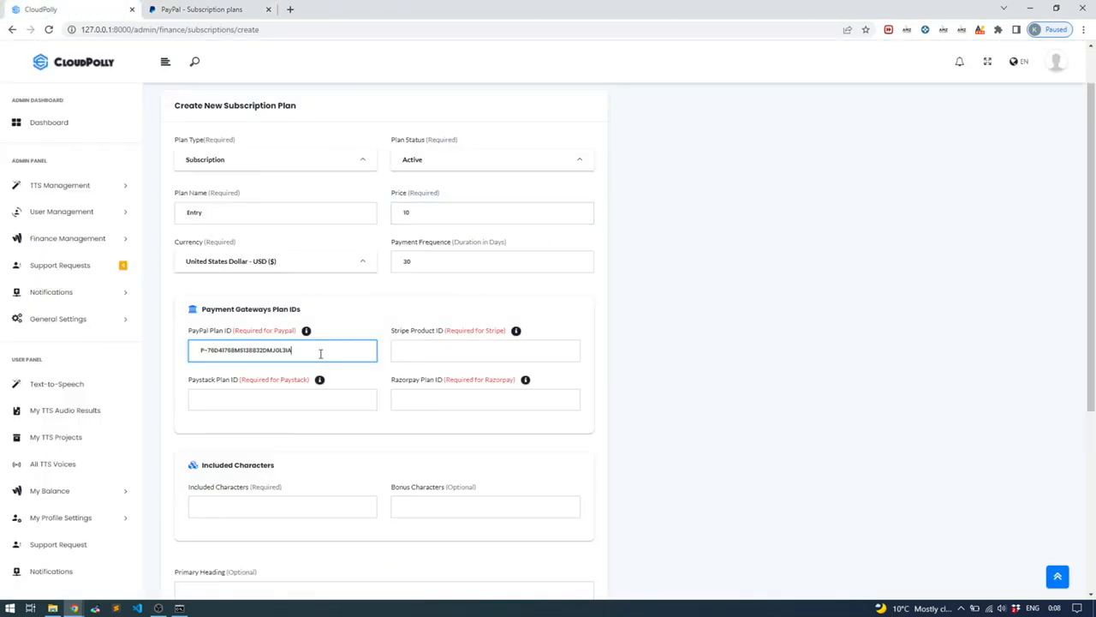
click(543, 314)
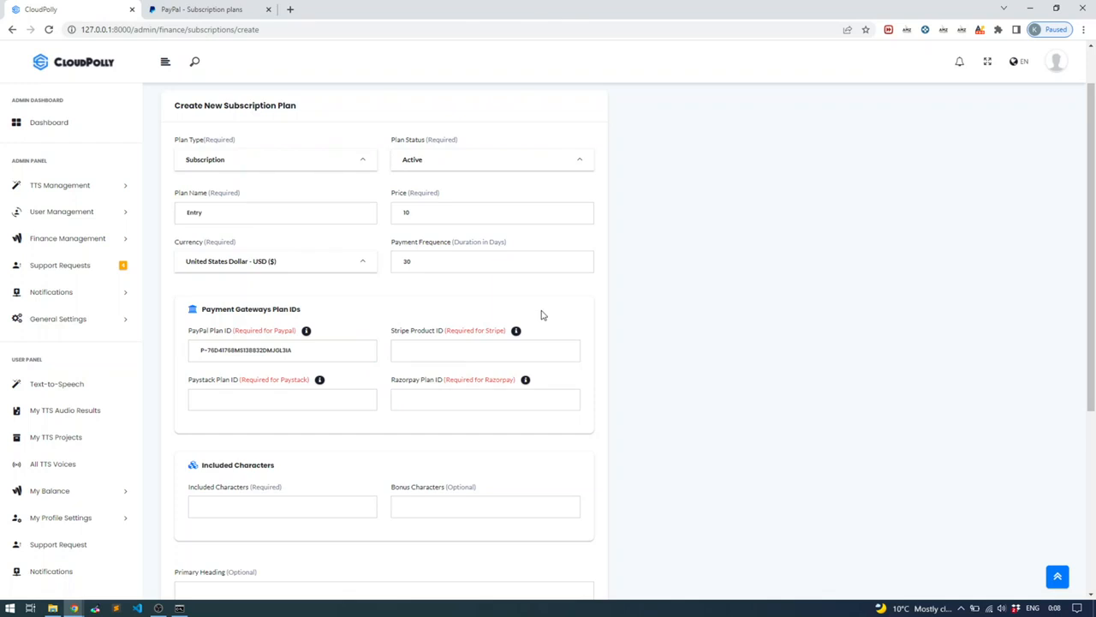
scroll(522, 326, down, 1)
Set the Entry plan's included characters to 100000 and review its 10 USD price
click(255, 452)
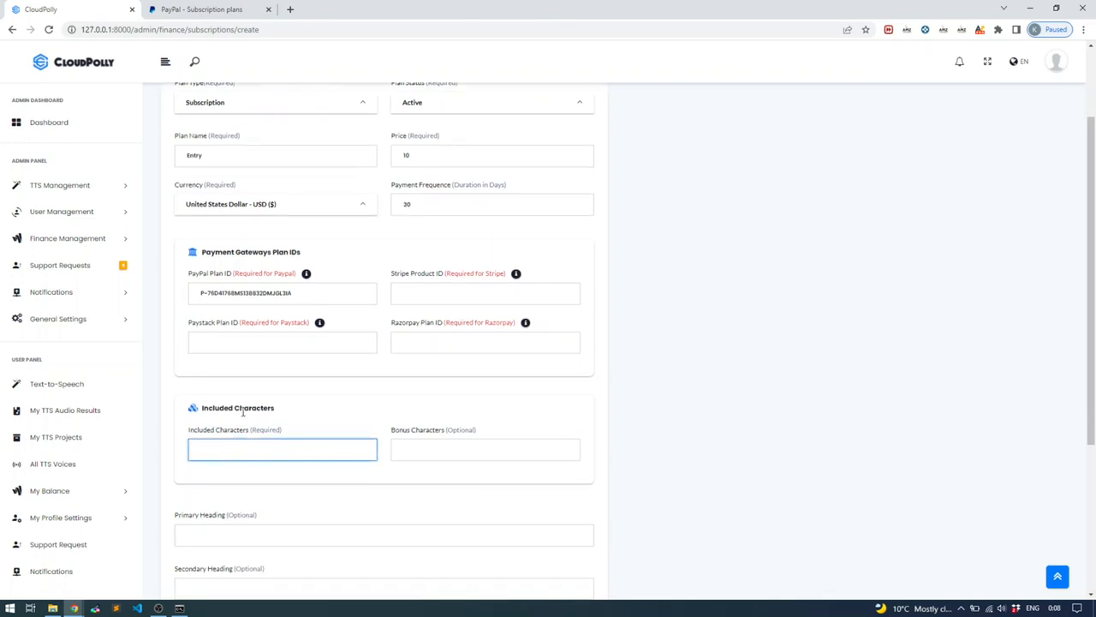
scroll(246, 410, up, 2)
scroll(276, 266, down, 2)
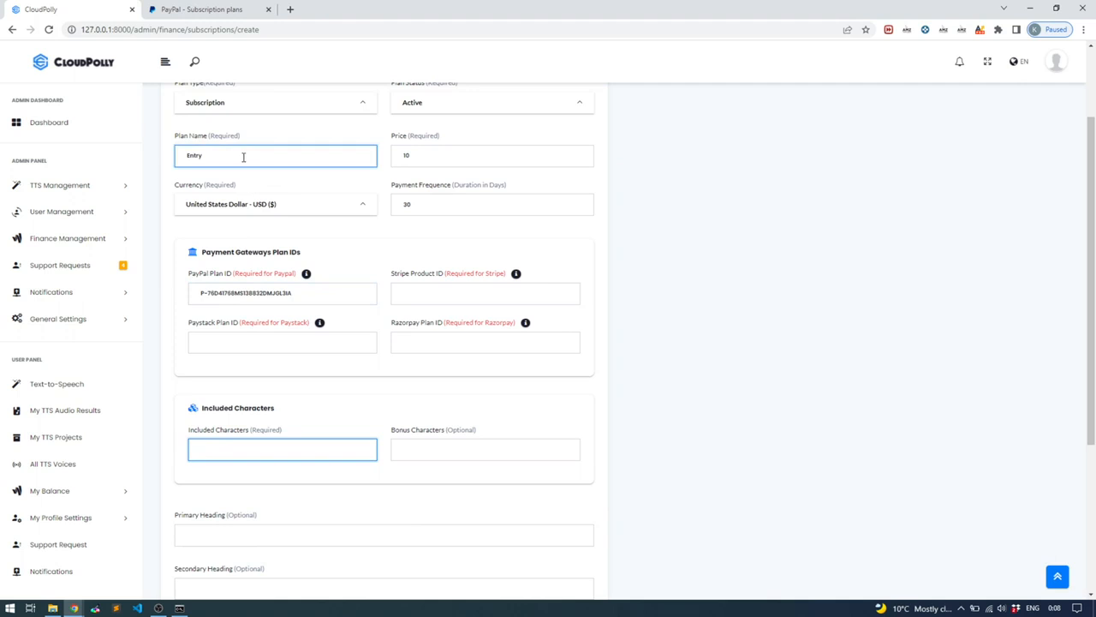
scroll(257, 269, down, 2)
scroll(262, 367, up, 1)
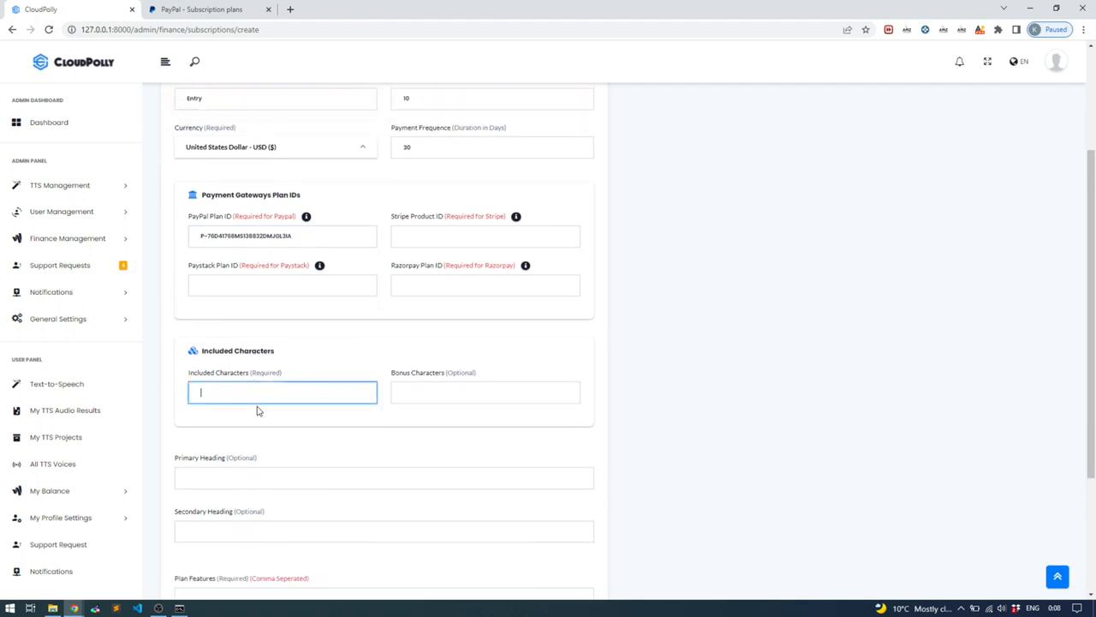
text(100000)
scroll(444, 186, up, 1)
click(425, 155)
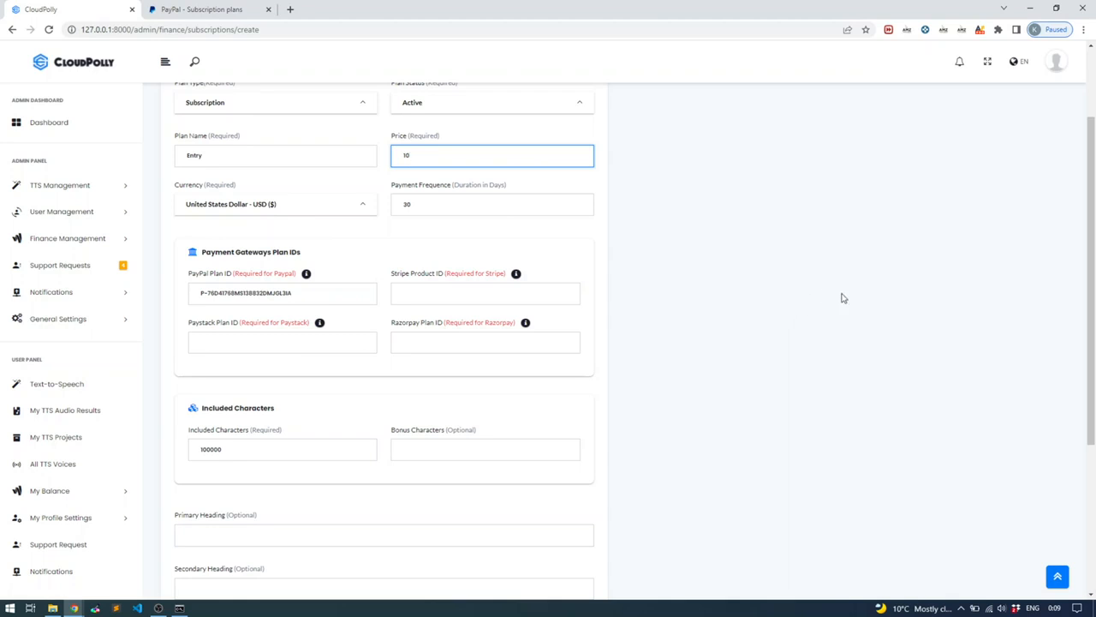
Give the Entry plan 20000 bonus characters
scroll(848, 297, down, 2)
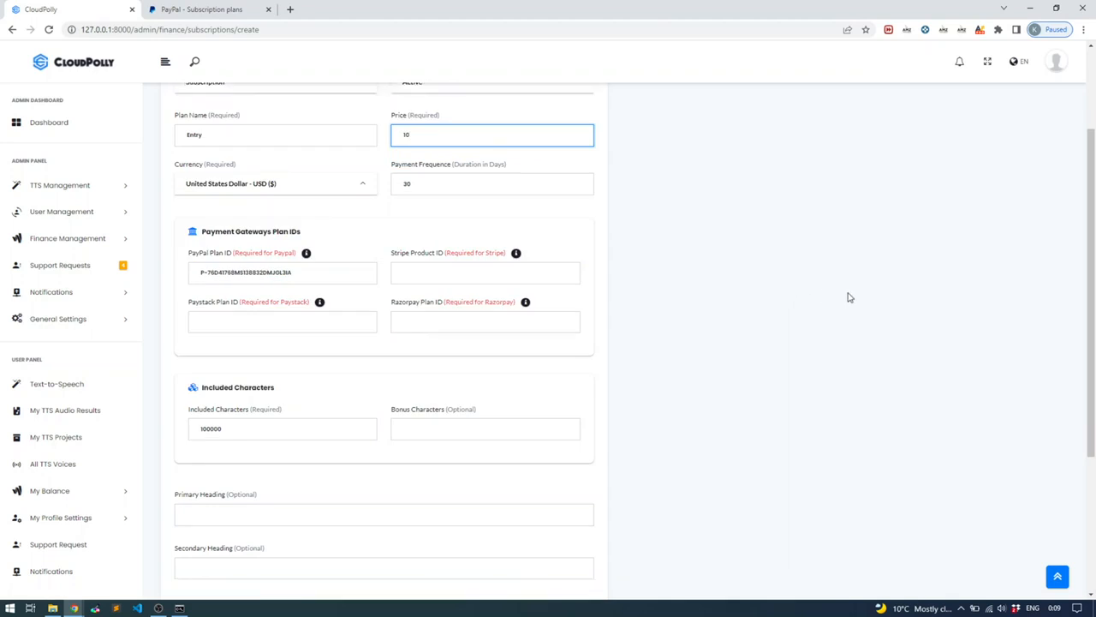
click(463, 338)
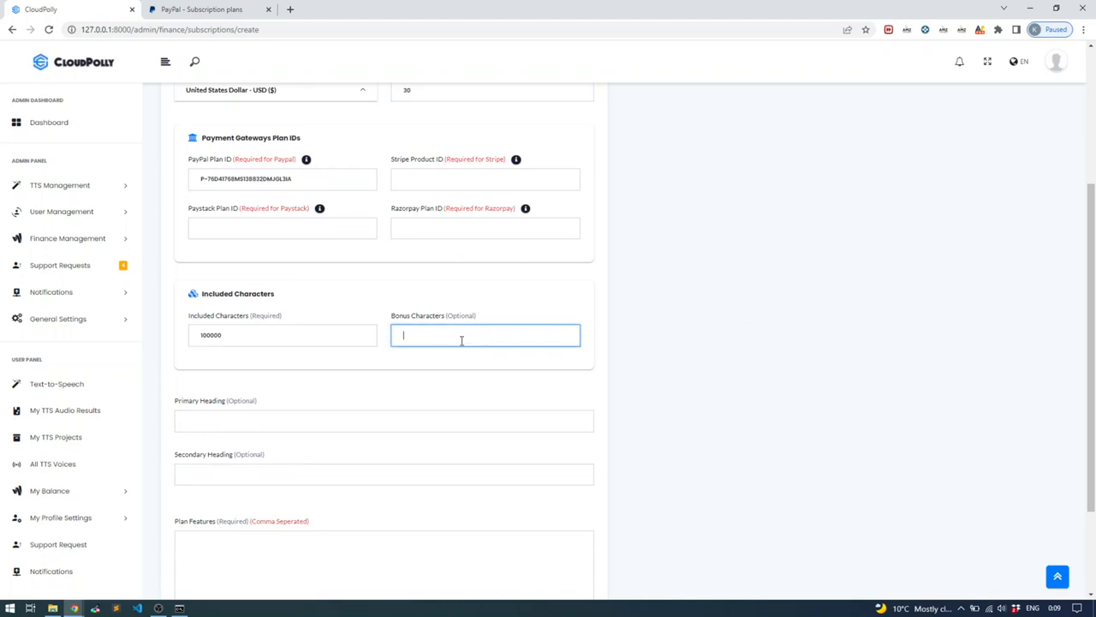
text(20000)
scroll(485, 299, down, 2)
Set the primary heading to 'Heading one' and the secondary heading to 'Heading two'
click(307, 309)
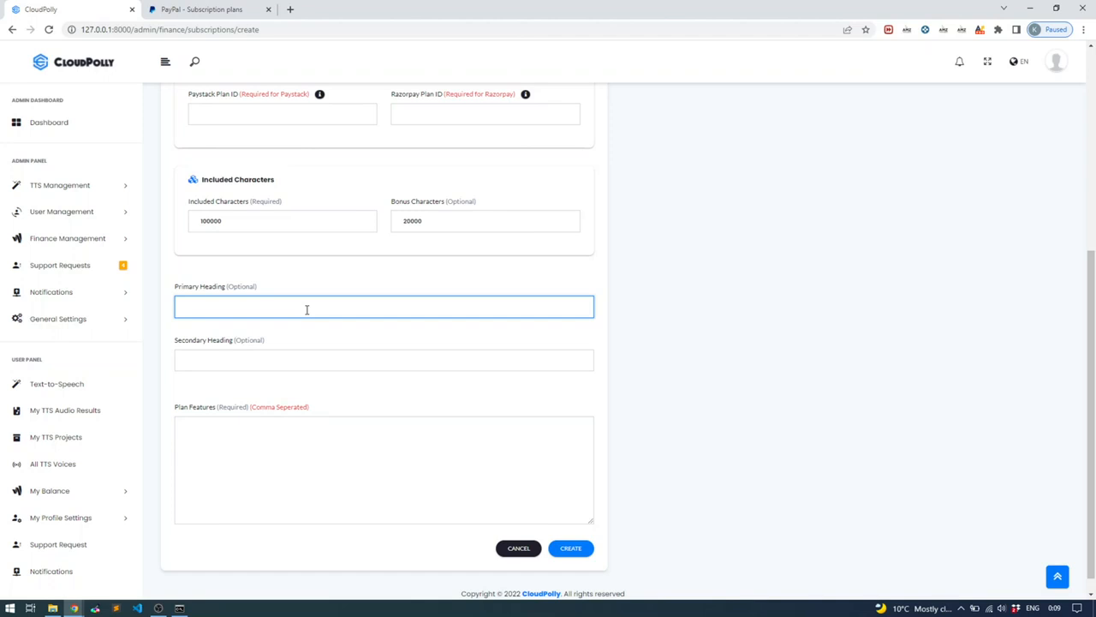
click(280, 433)
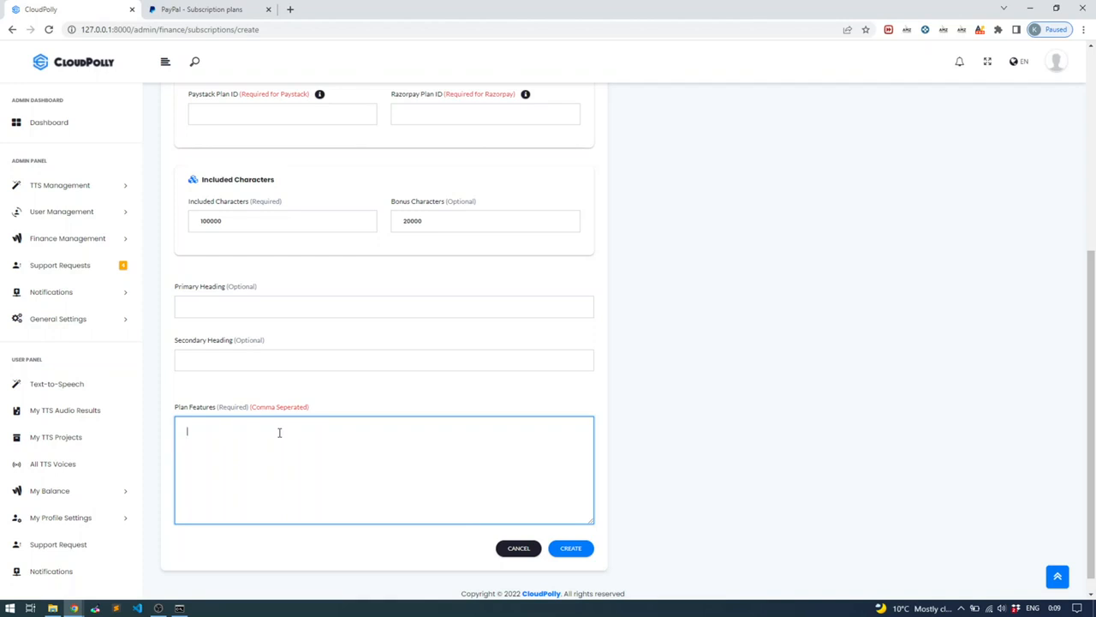
click(274, 308)
text(Heading one)
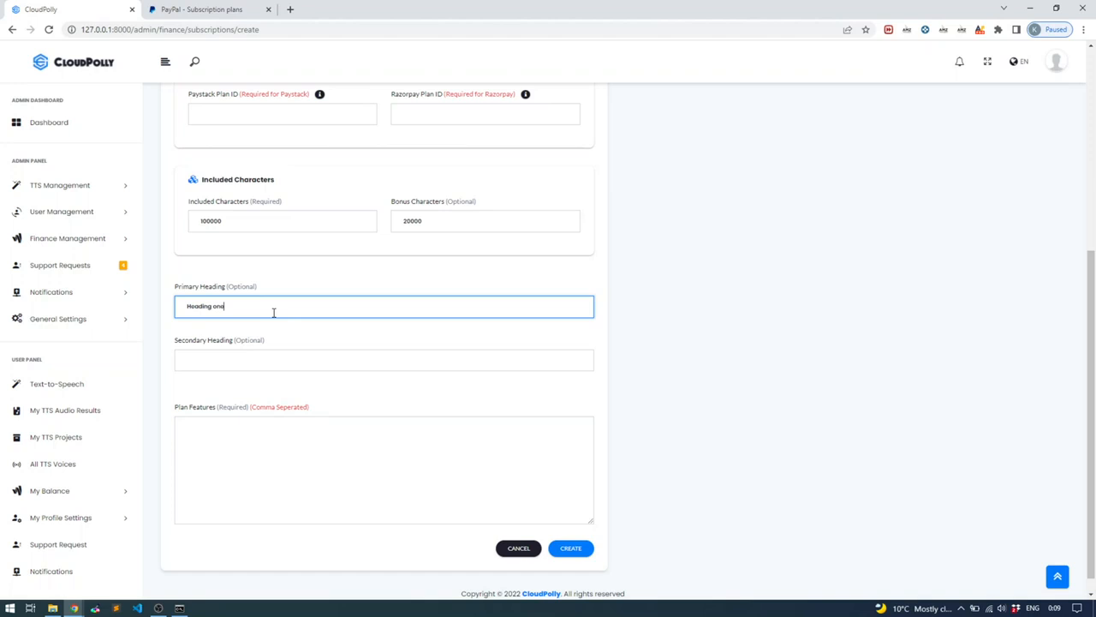
click(199, 359)
text(H)
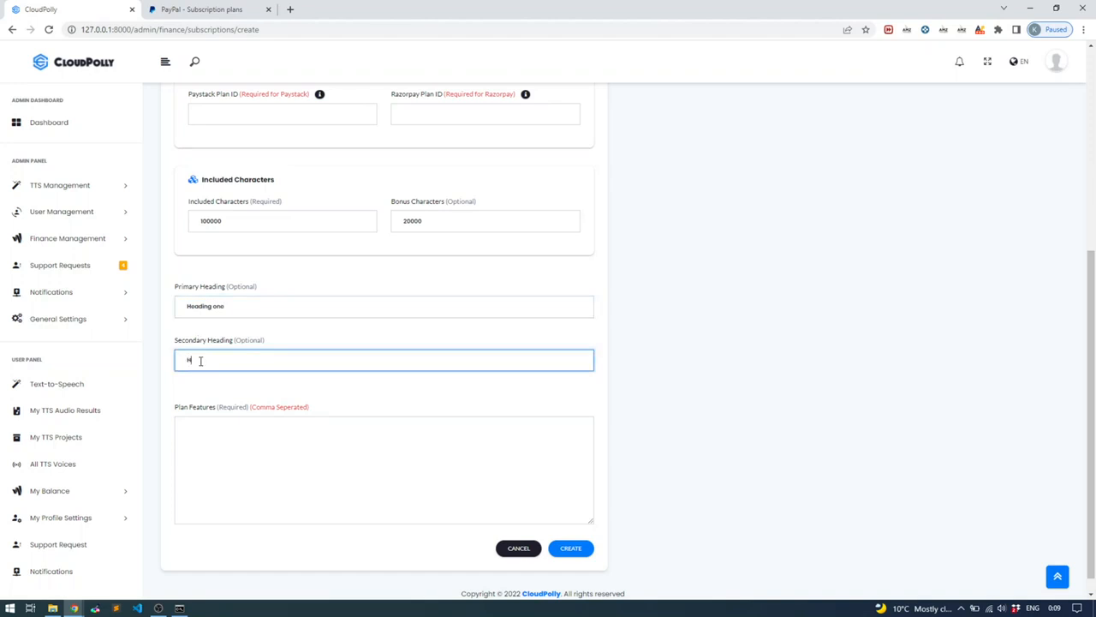
text(eading two)
Enter the plan features 'options one, option two' and create the Entry plan
click(262, 434)
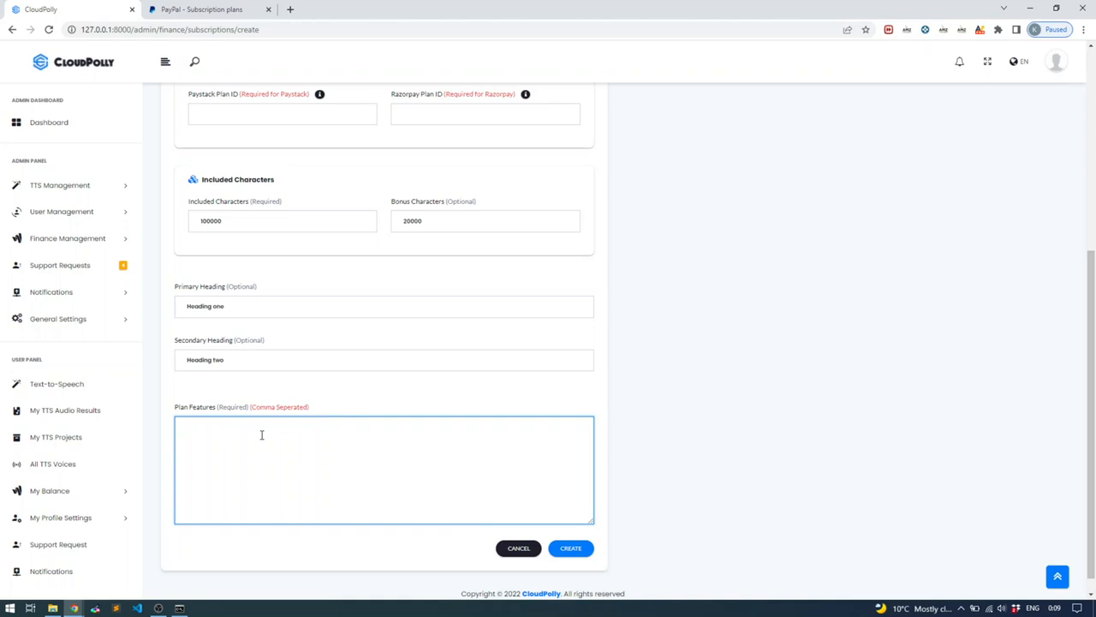
text(options one, option two, option three)
click(571, 548)
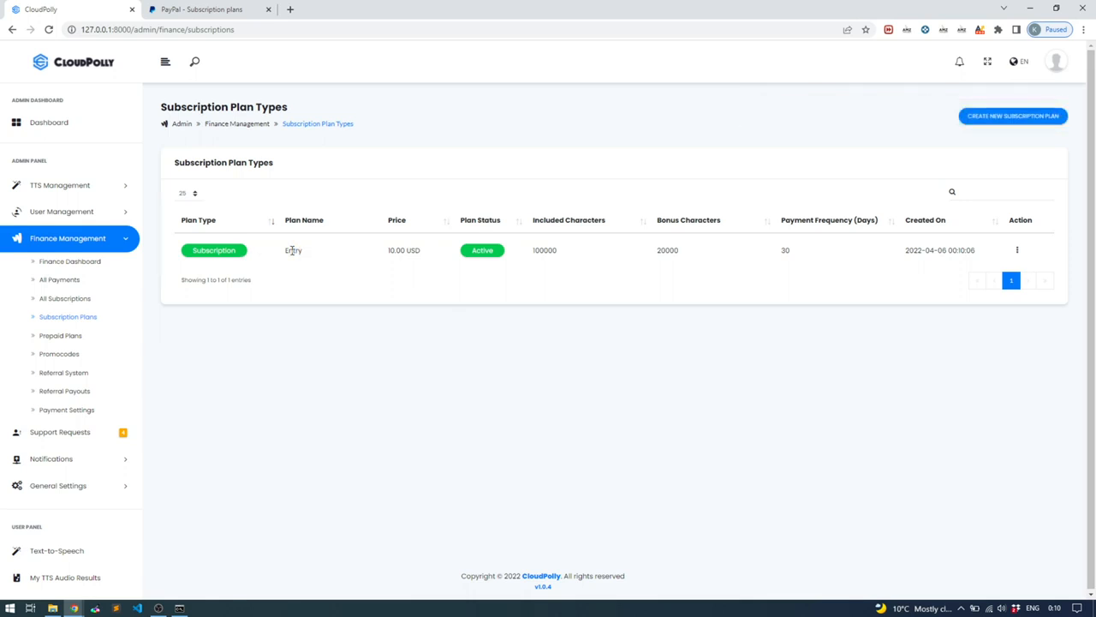
click(1017, 251)
click(1038, 290)
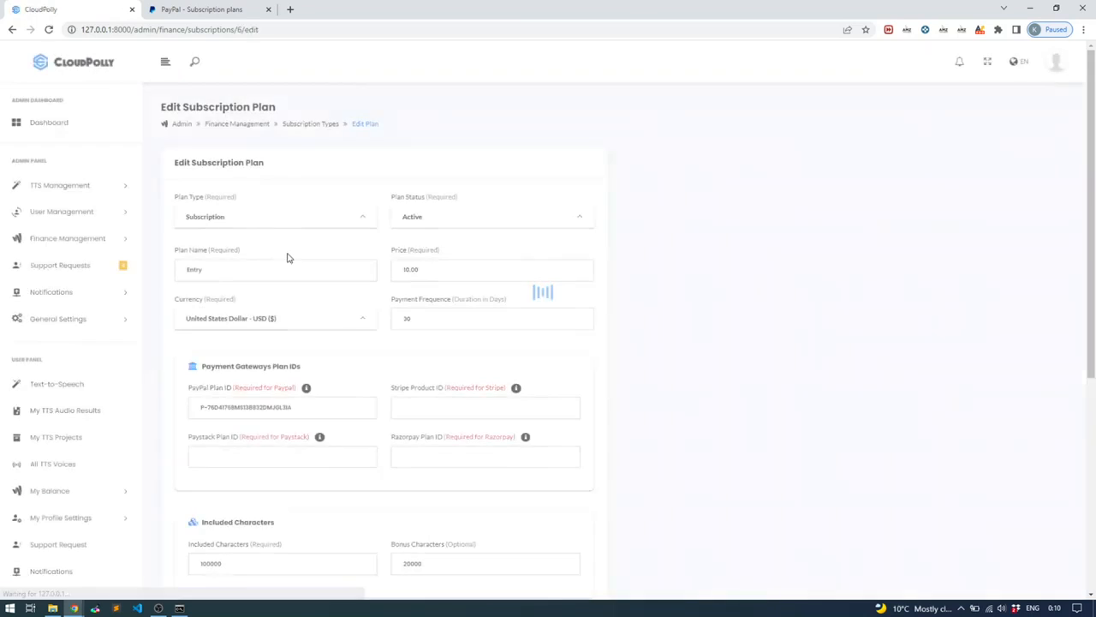
click(225, 272)
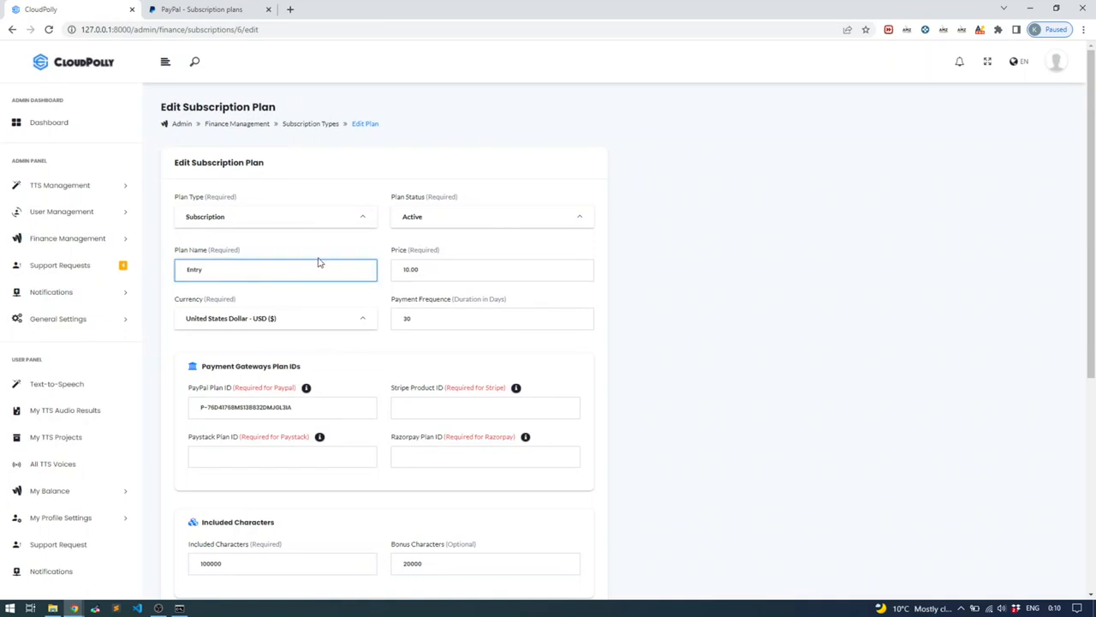
click(430, 403)
click(431, 454)
click(341, 456)
click(447, 409)
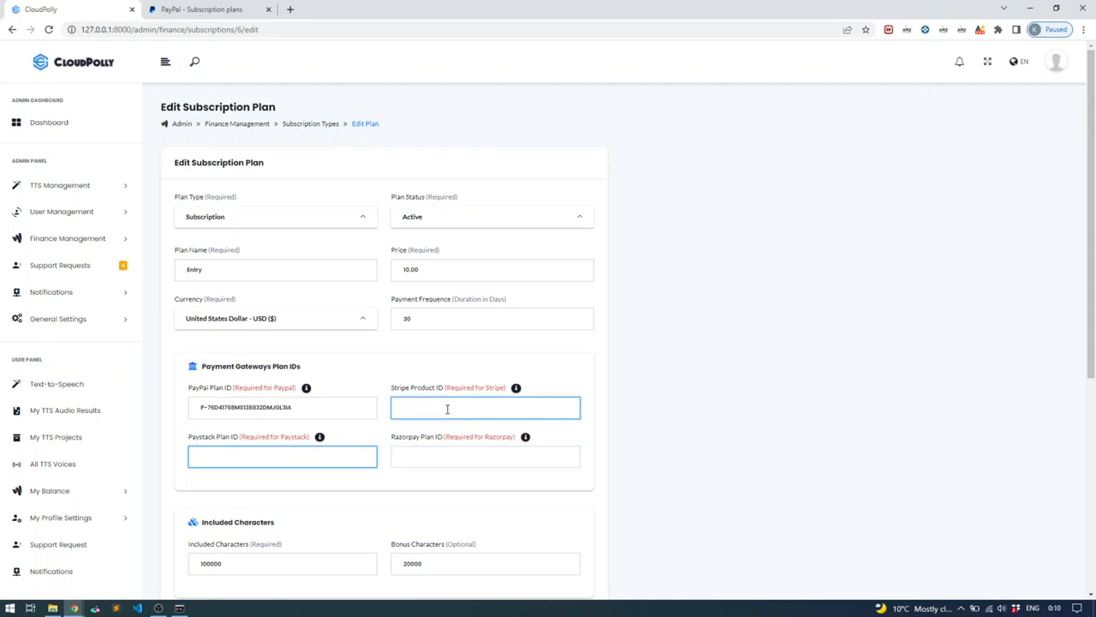
click(445, 408)
click(439, 456)
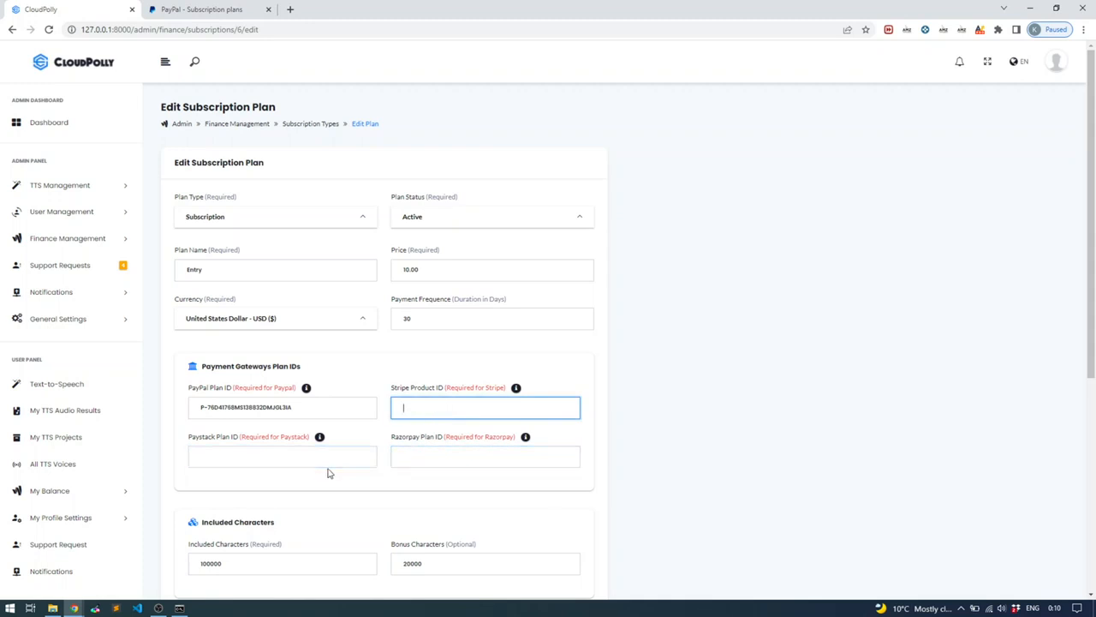
click(427, 370)
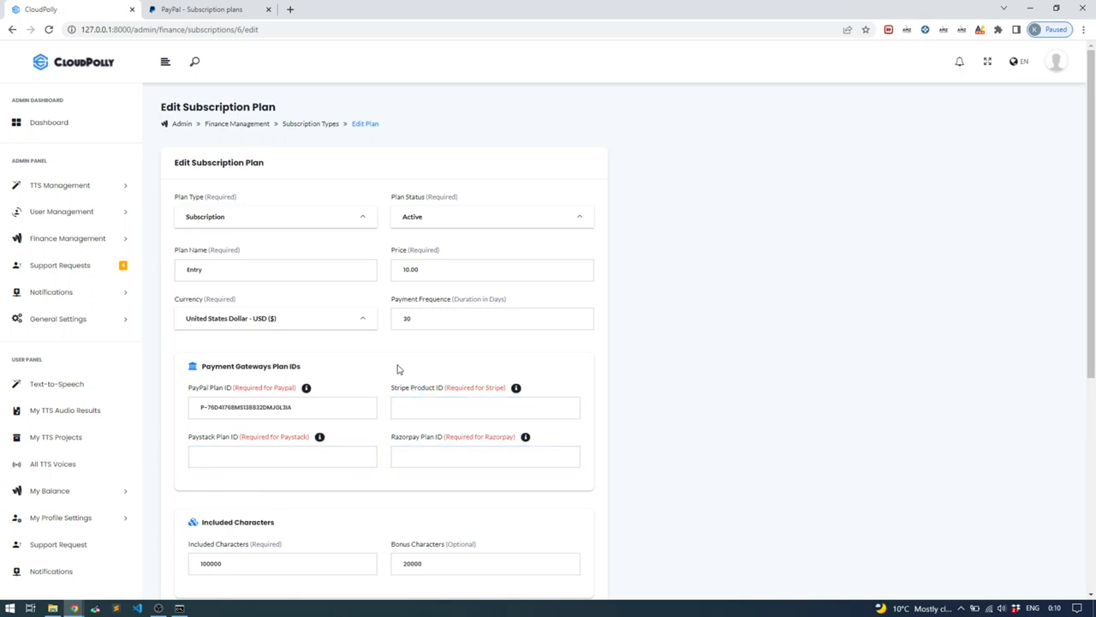
scroll(385, 385, down, 3)
scroll(384, 385, down, 2)
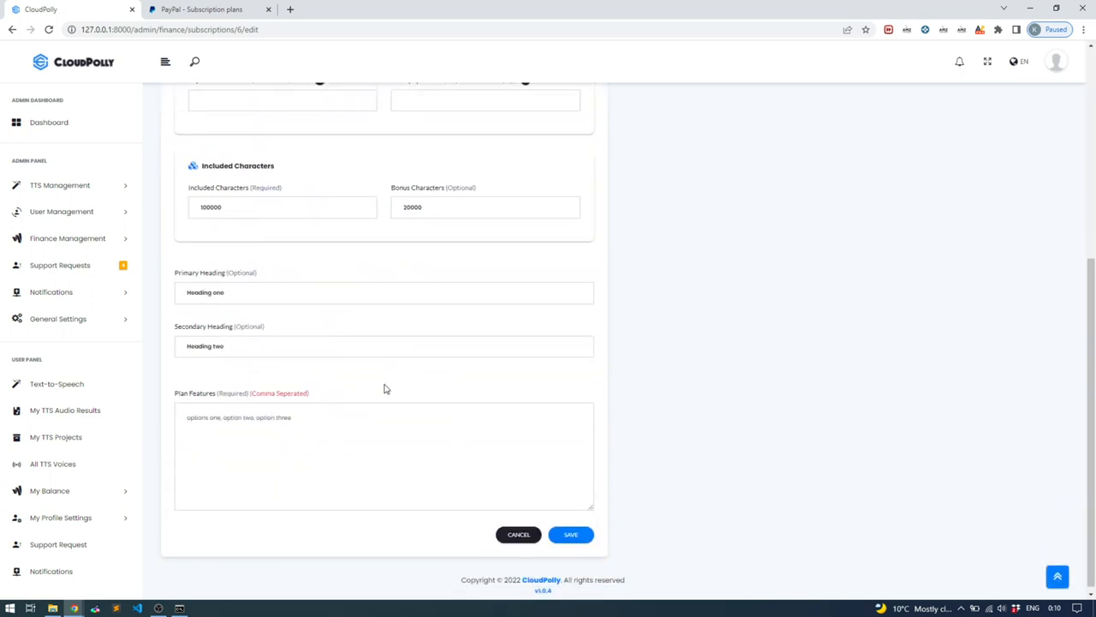
scroll(385, 390, up, 5)
scroll(384, 394, down, 1)
scroll(384, 394, down, 4)
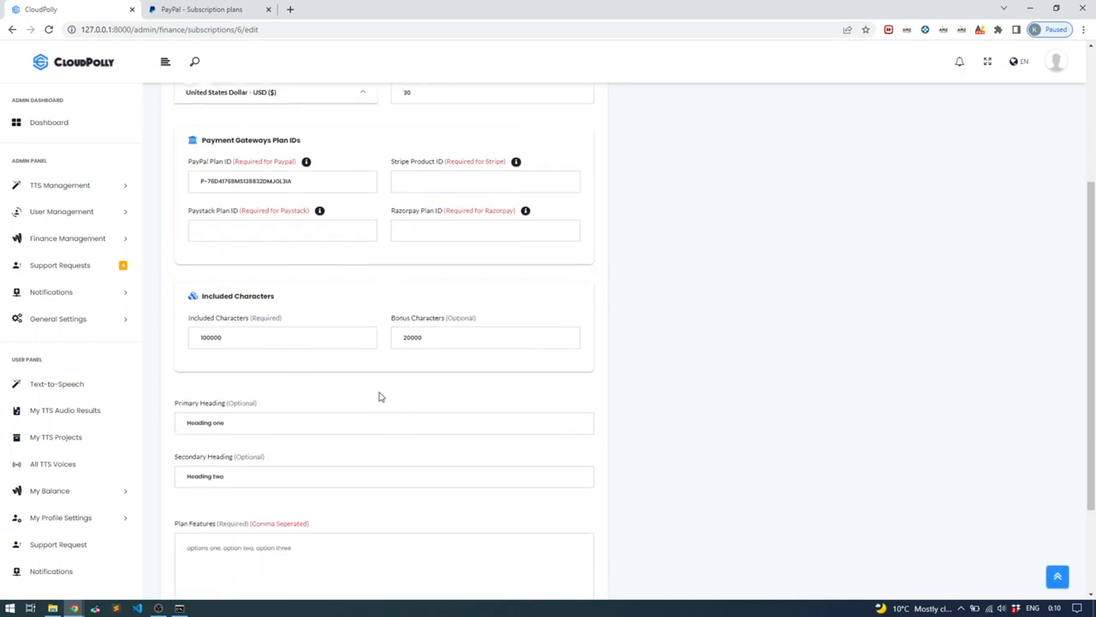
click(516, 531)
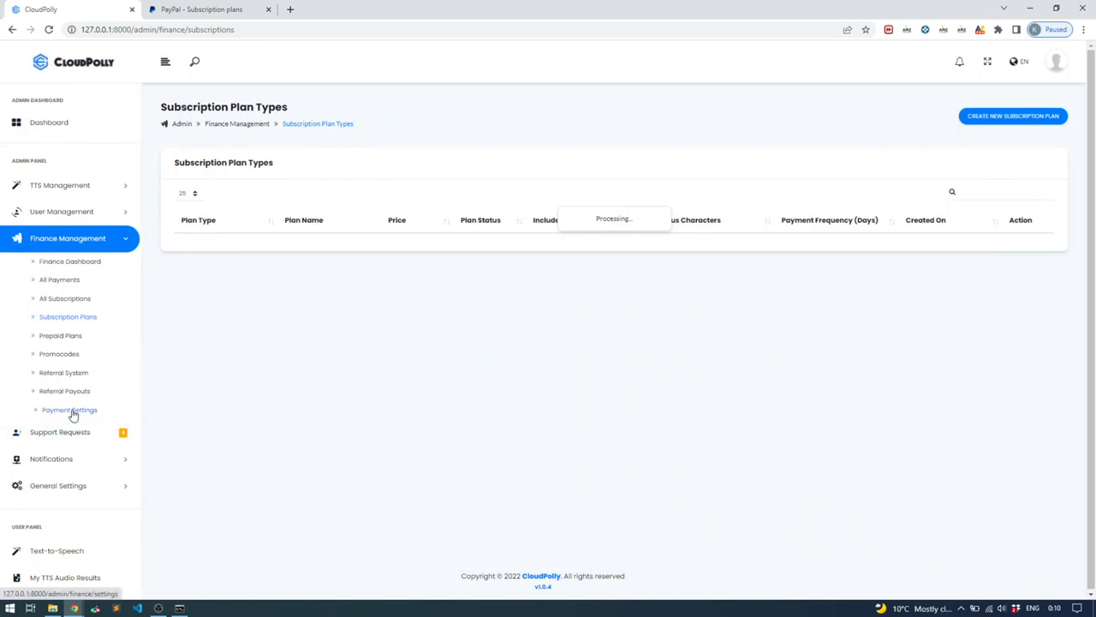
Confirm Use PayPal Subscription is on in Payment Settings, then expand My Balance
click(74, 411)
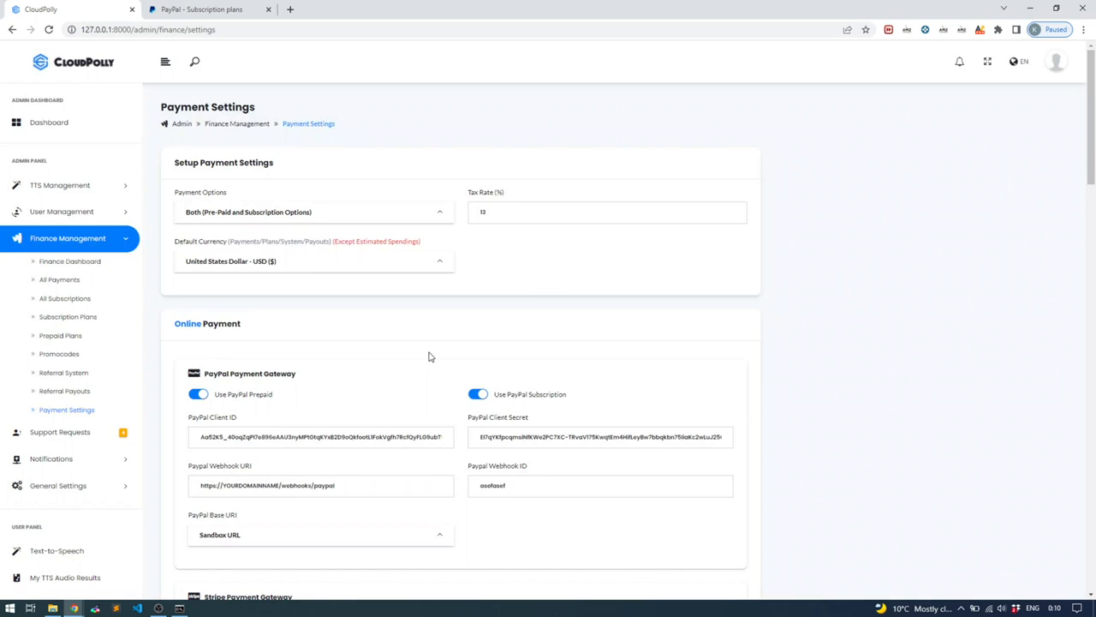
drag(209, 374, 254, 377)
click(257, 378)
drag(496, 395, 576, 402)
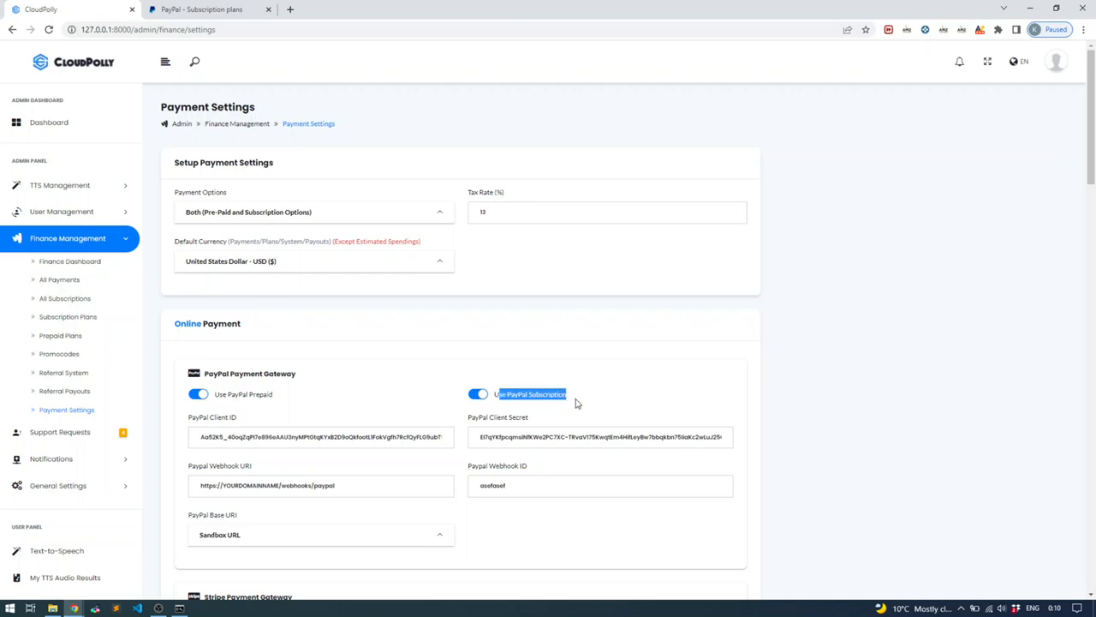
click(566, 400)
click(481, 397)
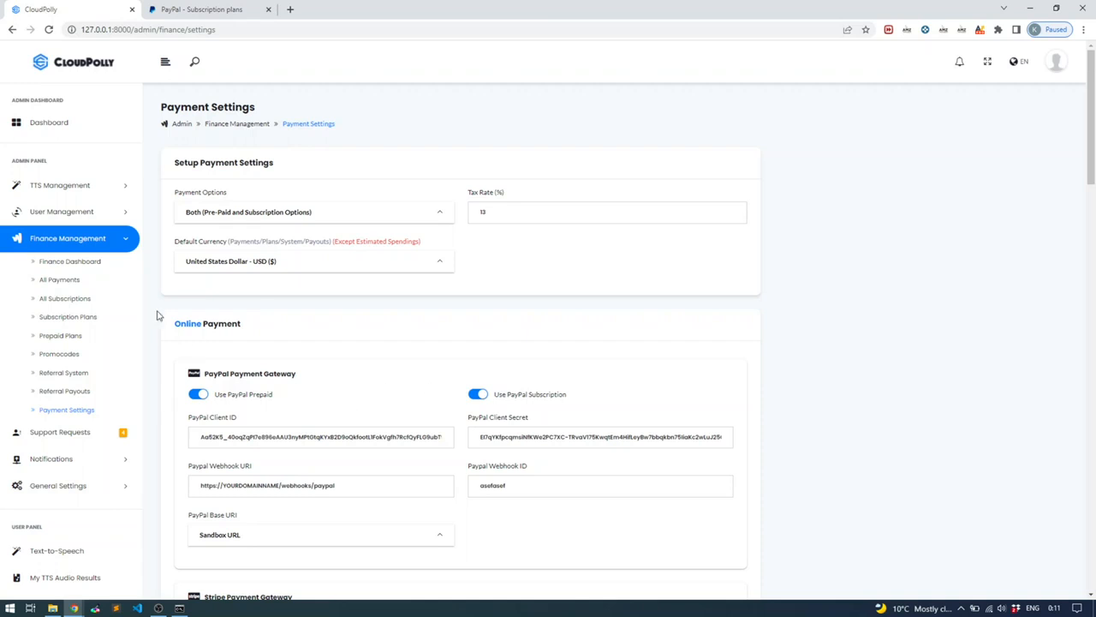
click(74, 241)
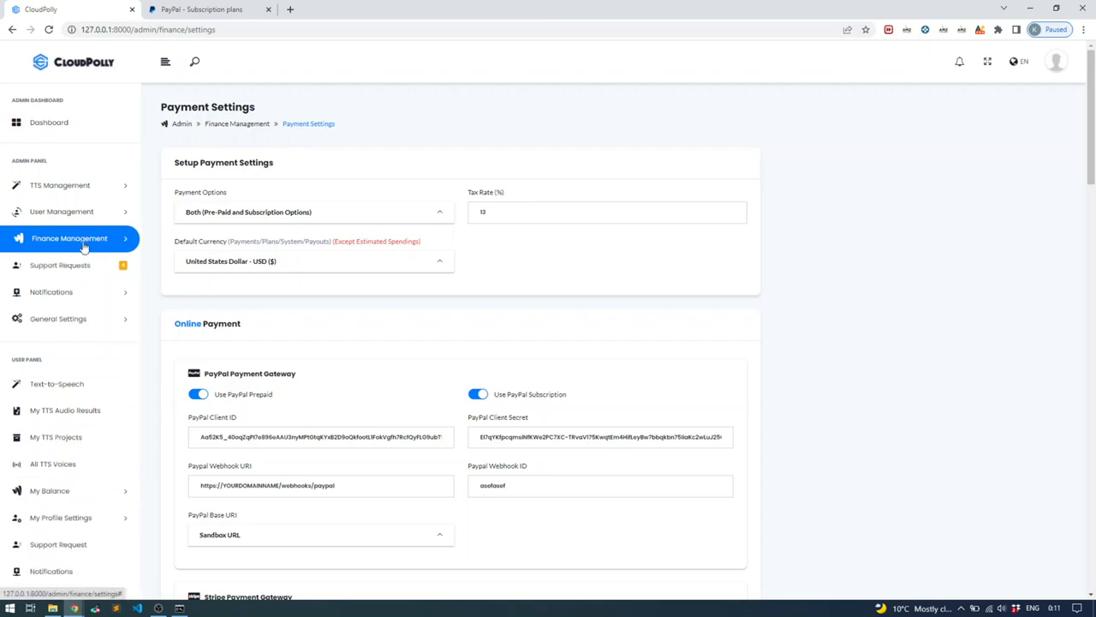
click(67, 480)
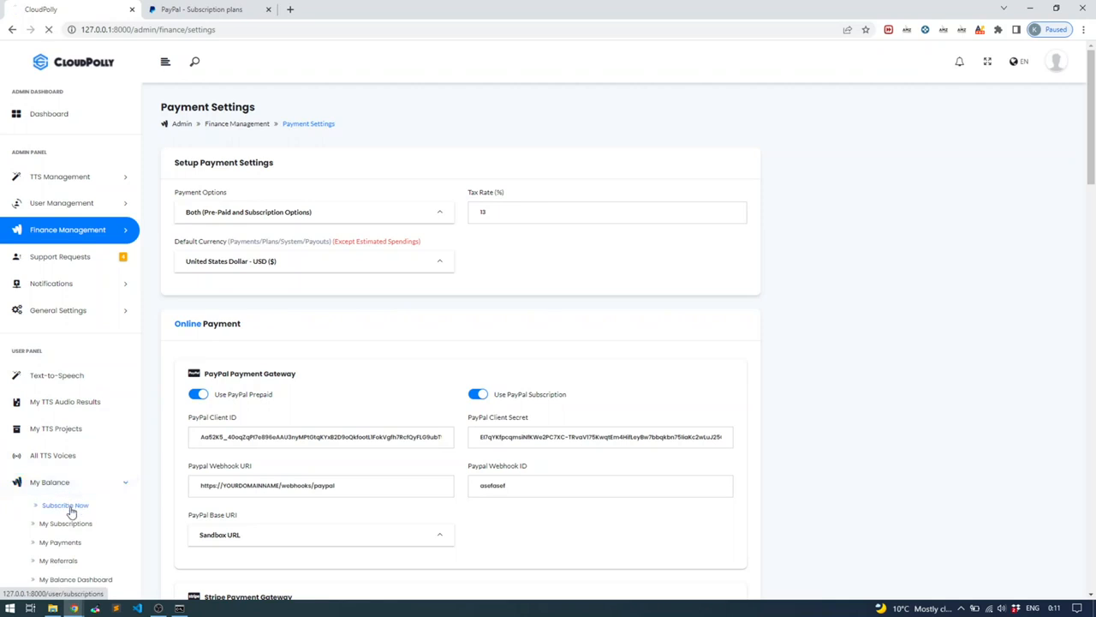
Go to Subscription Plans and subscribe to the $10.00 monthly Entry plan
click(68, 507)
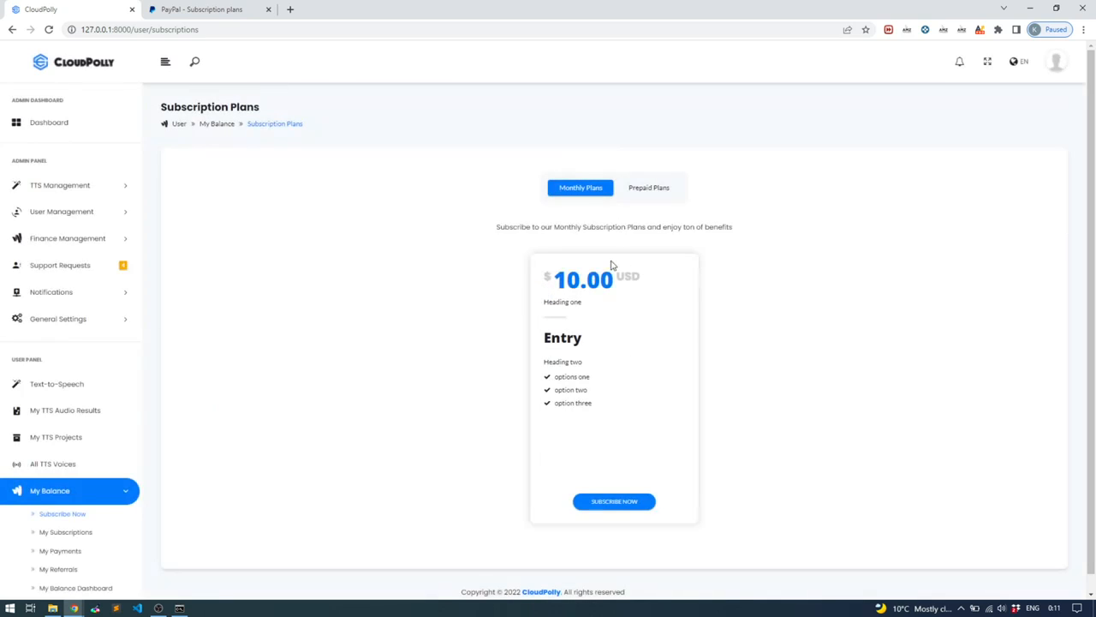
drag(582, 345, 545, 339)
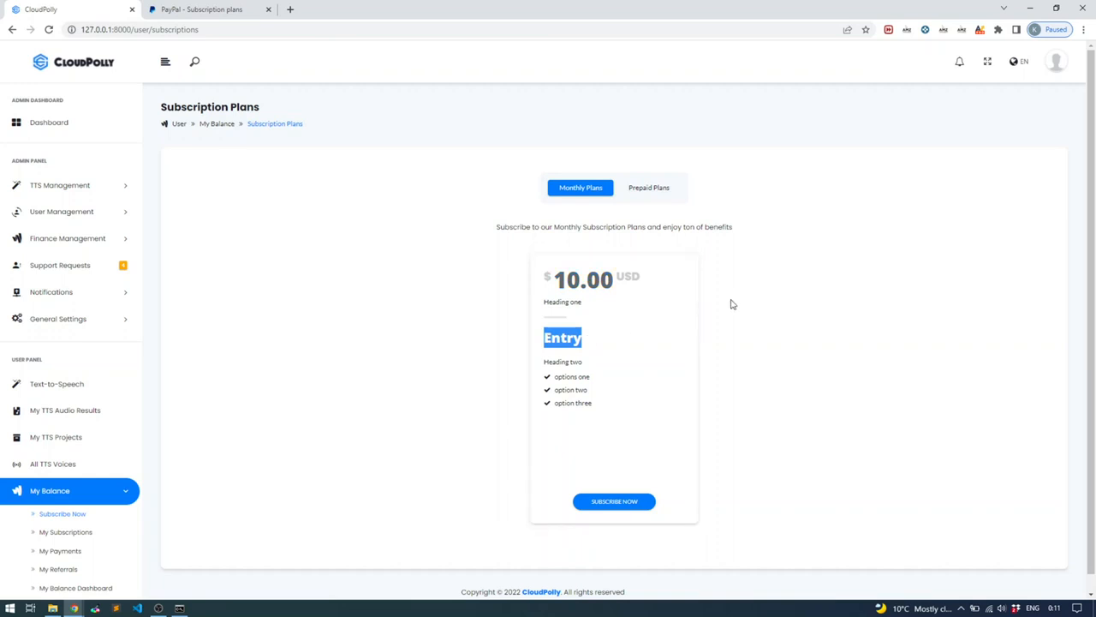
scroll(728, 304, down, 1)
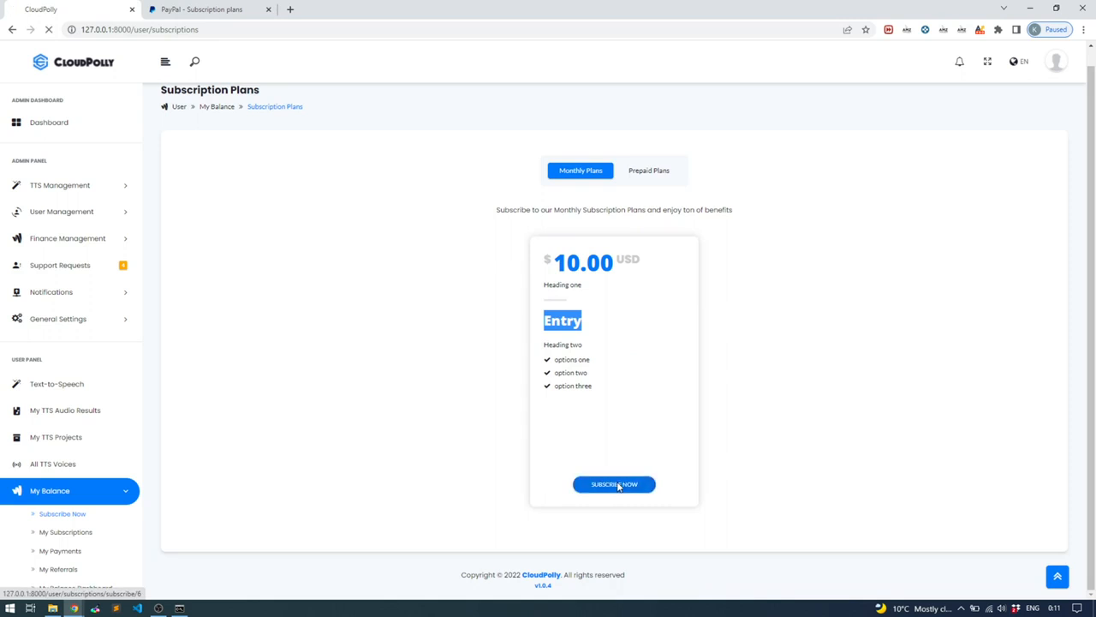
click(644, 171)
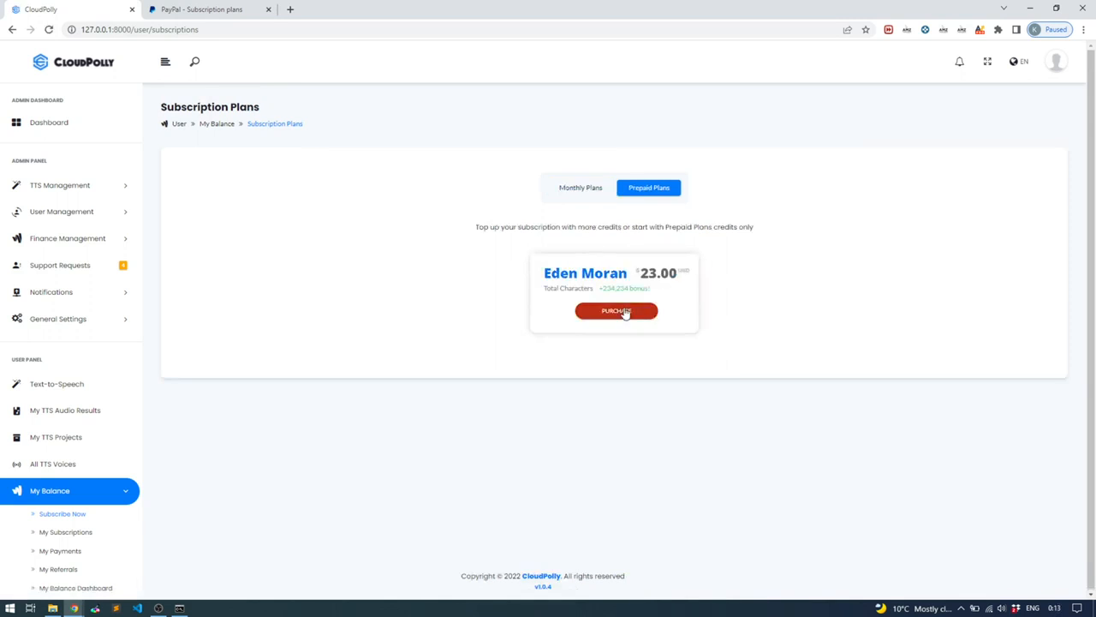
click(578, 187)
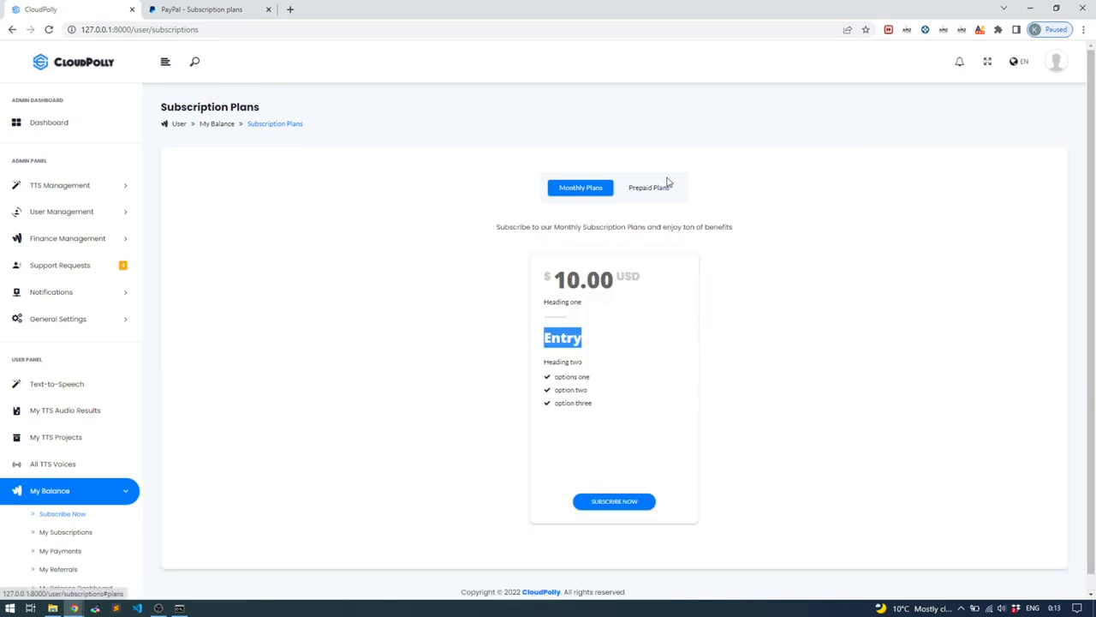
click(619, 503)
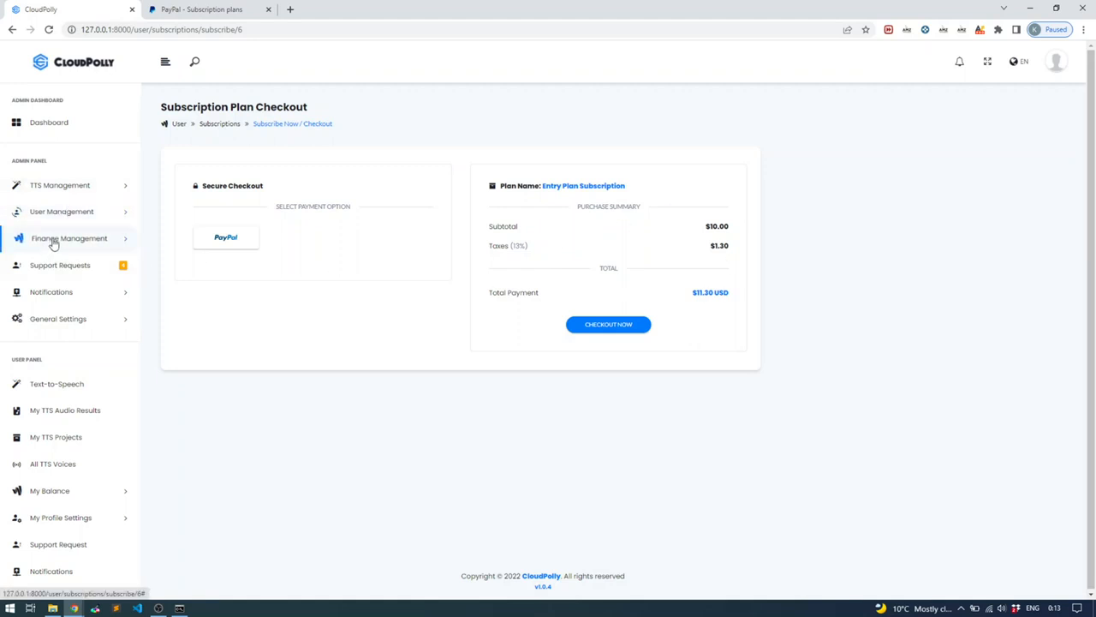
Check the tax rate and US dollar currency in a new tab, then choose PayPal for checkout
click(54, 241)
right_click(72, 412)
click(86, 418)
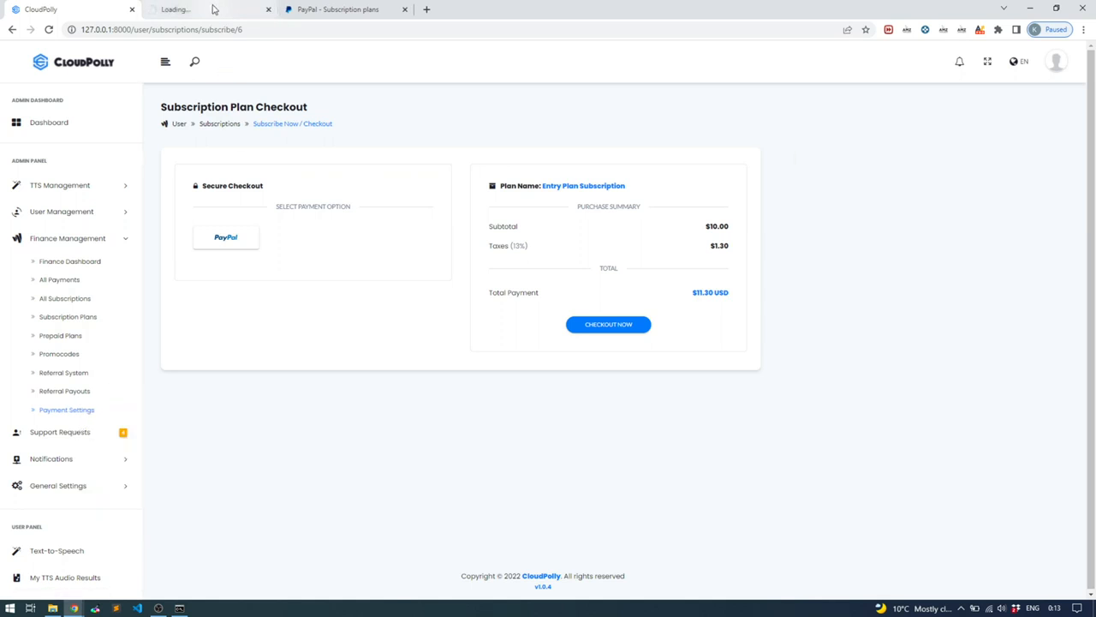
click(214, 8)
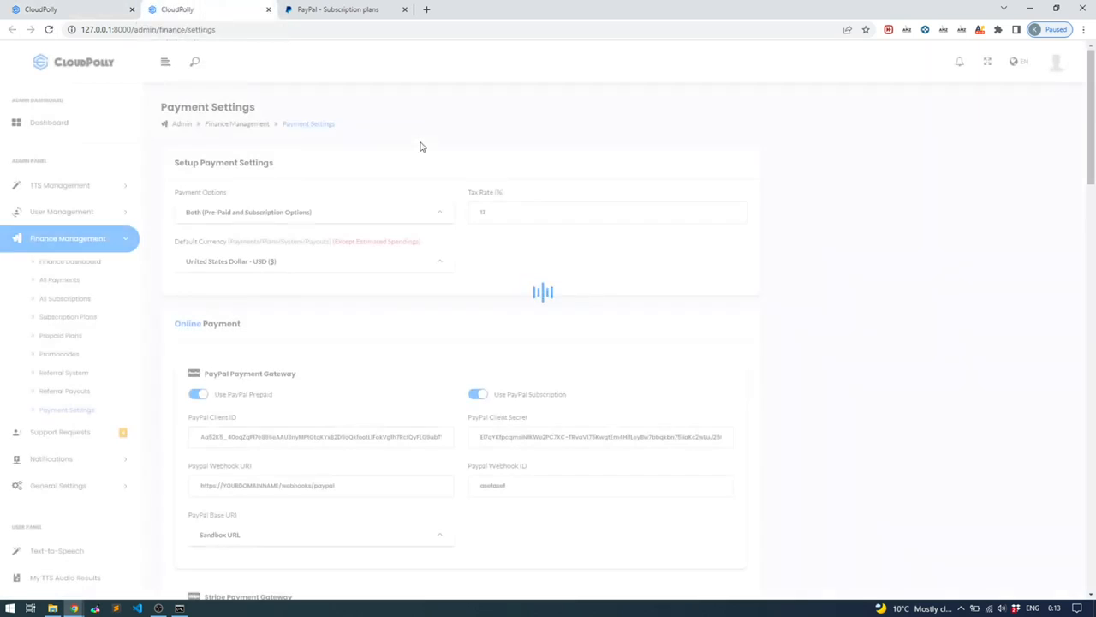
click(512, 216)
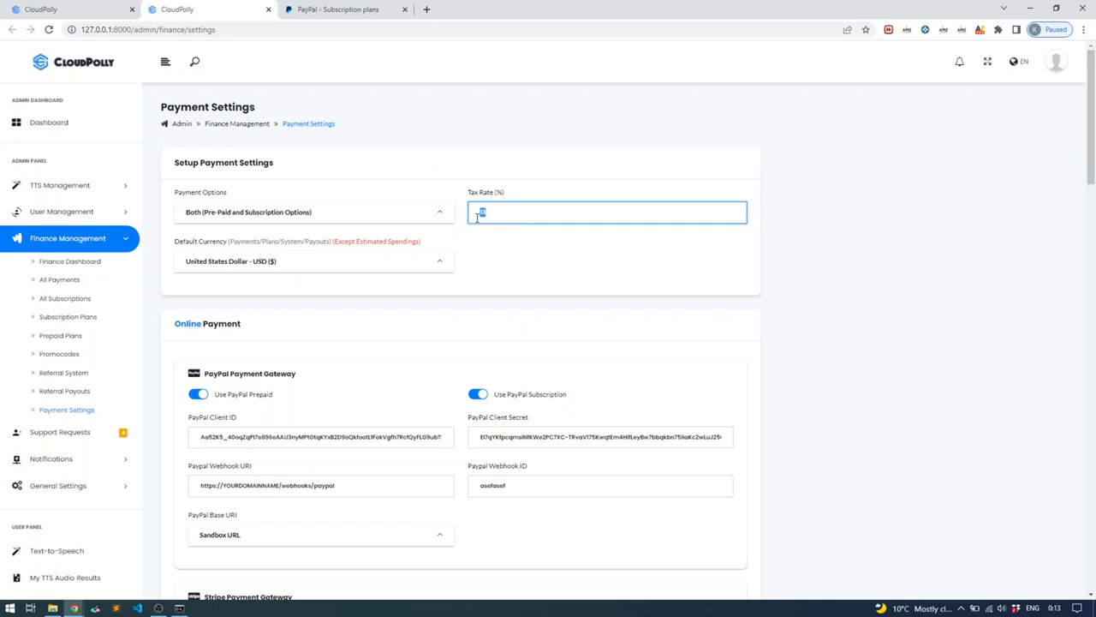
click(416, 268)
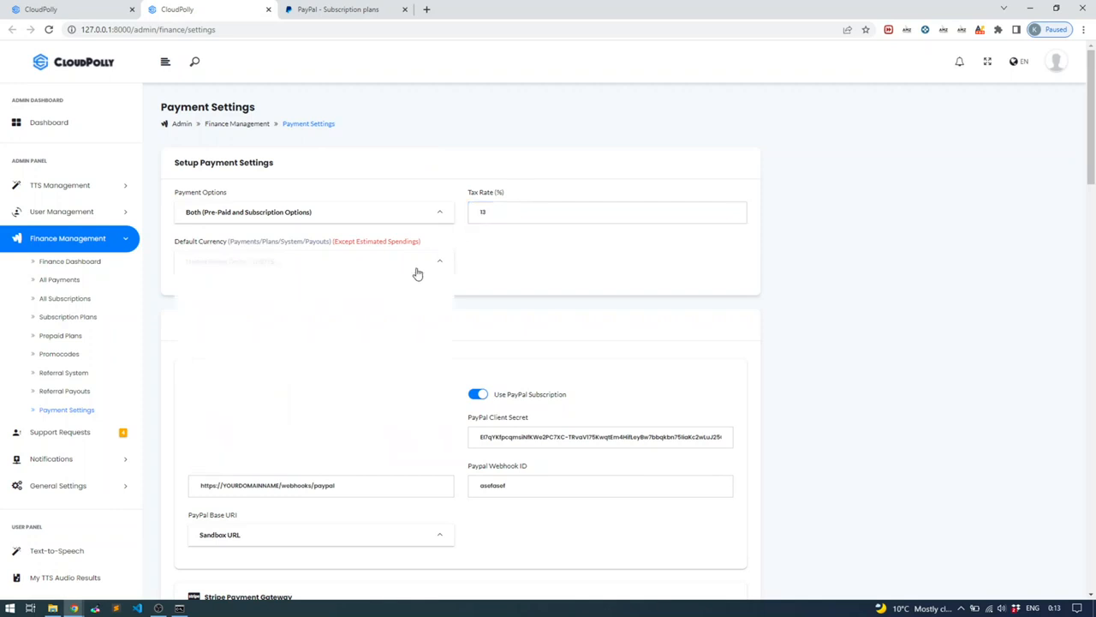
click(483, 268)
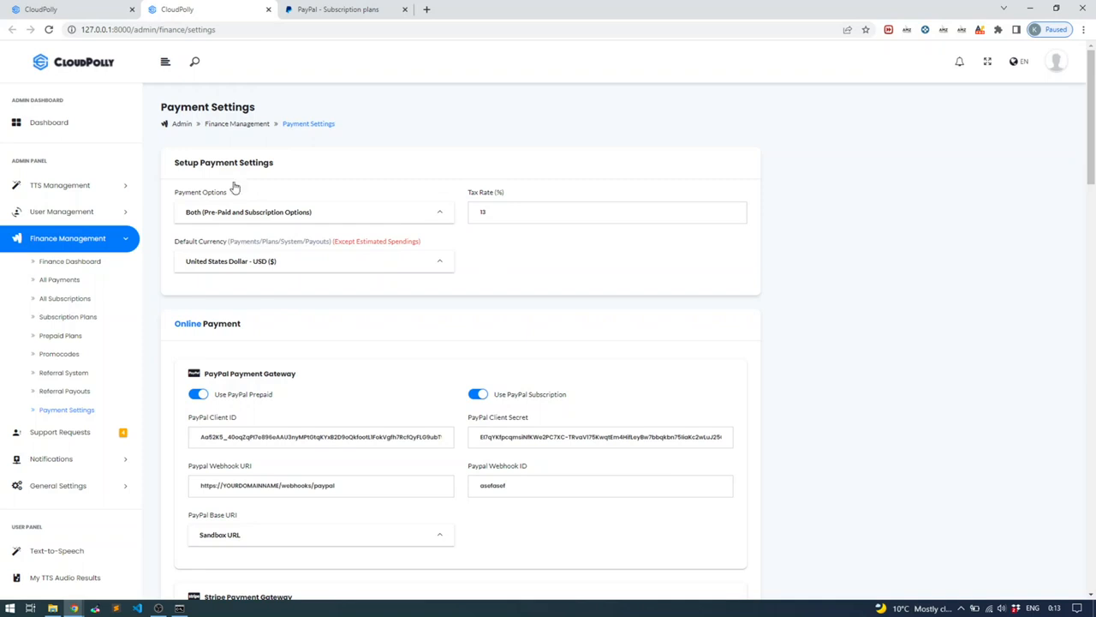
click(64, 10)
click(222, 241)
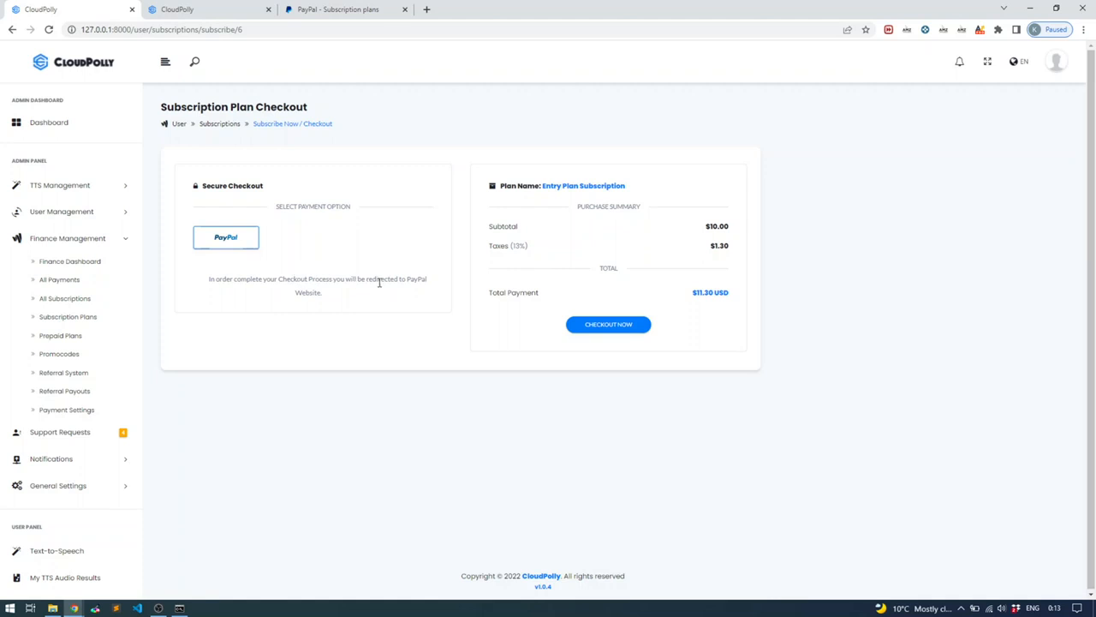
Proceed to PayPal checkout and log in with the buyer sandbox account's e-mail and password
click(608, 330)
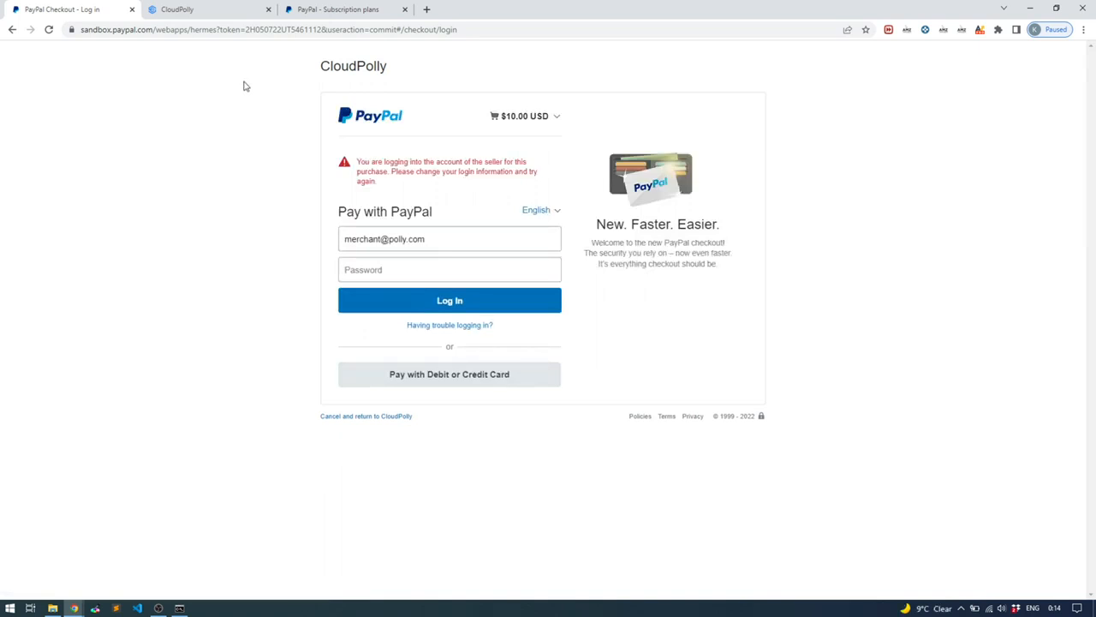
drag(99, 29, 135, 34)
click(134, 32)
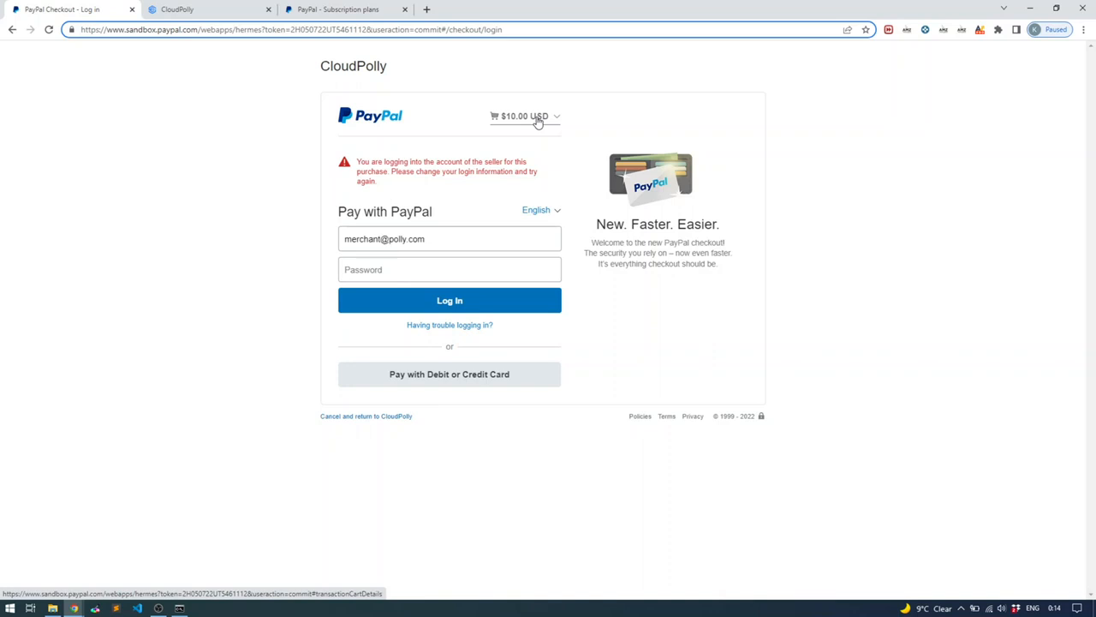
drag(381, 239, 328, 238)
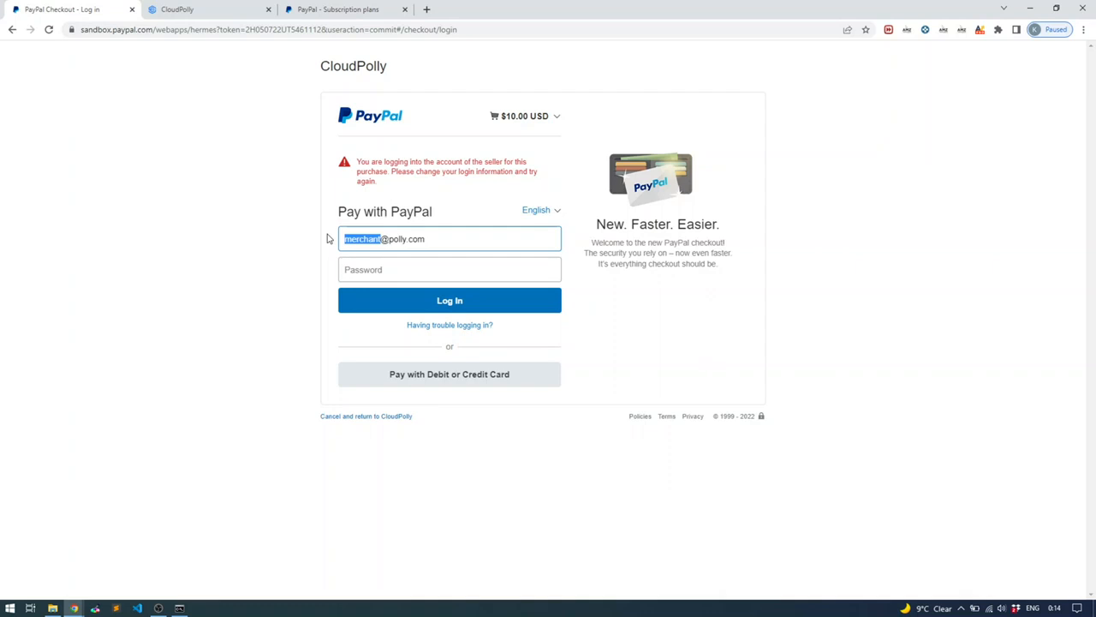
text(buyer)
key(Tab)
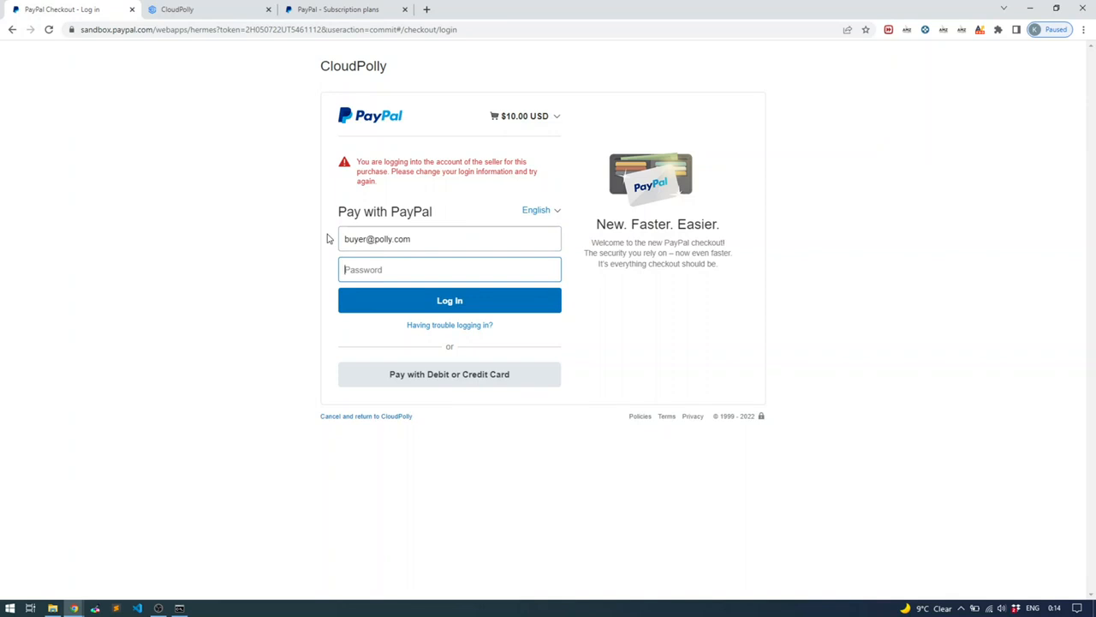
text(12)
click(477, 301)
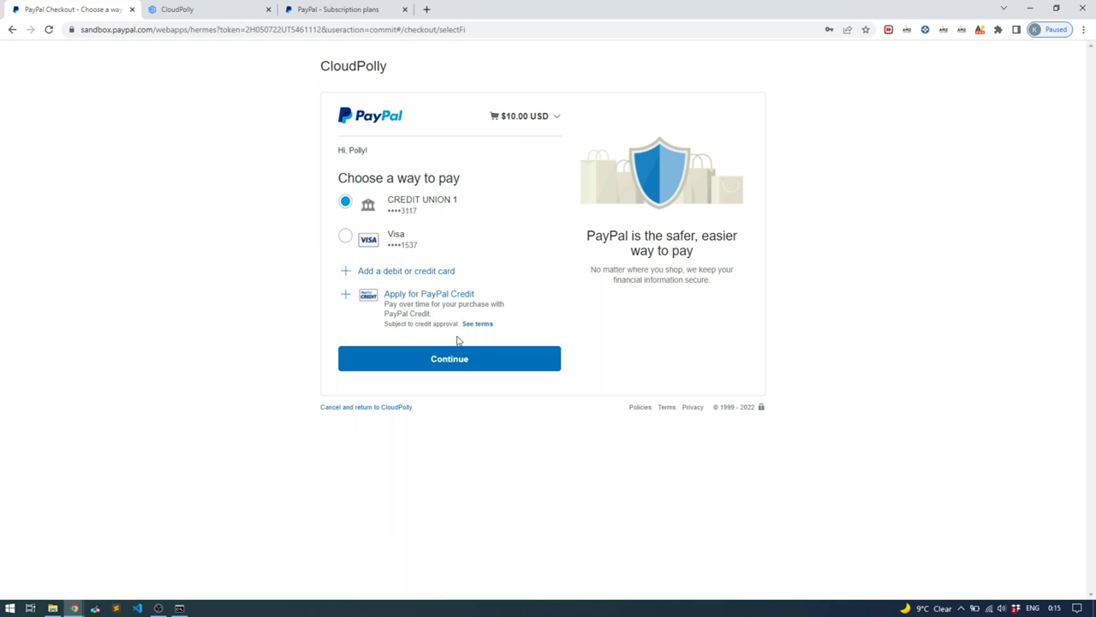
Pay with the CREDIT UNION 1 bank account and agree to the recurring subscription
click(450, 363)
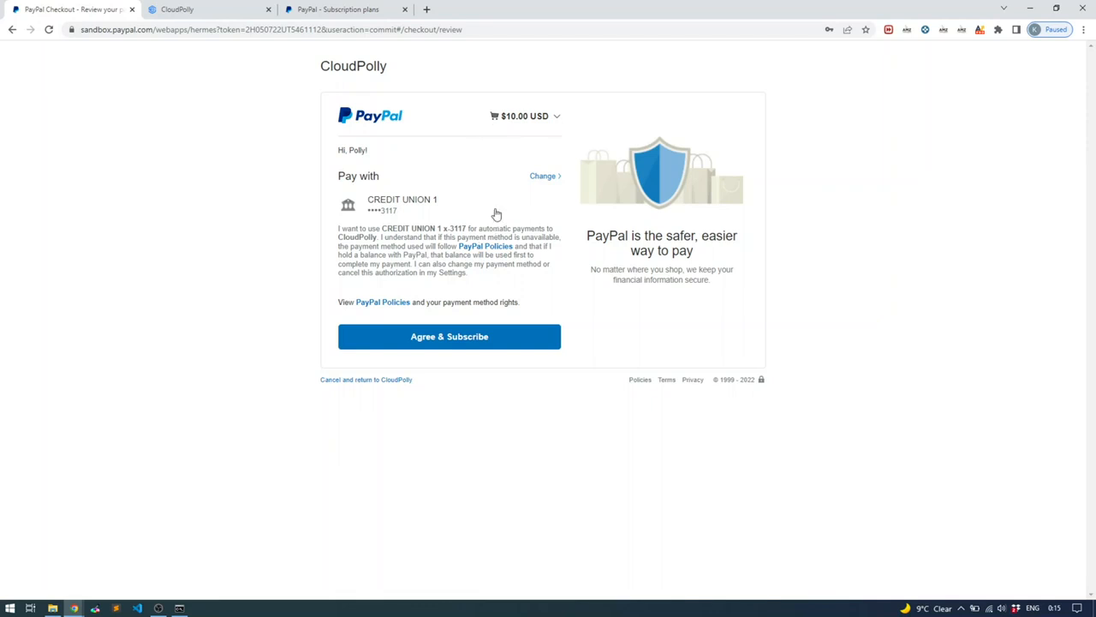
click(453, 336)
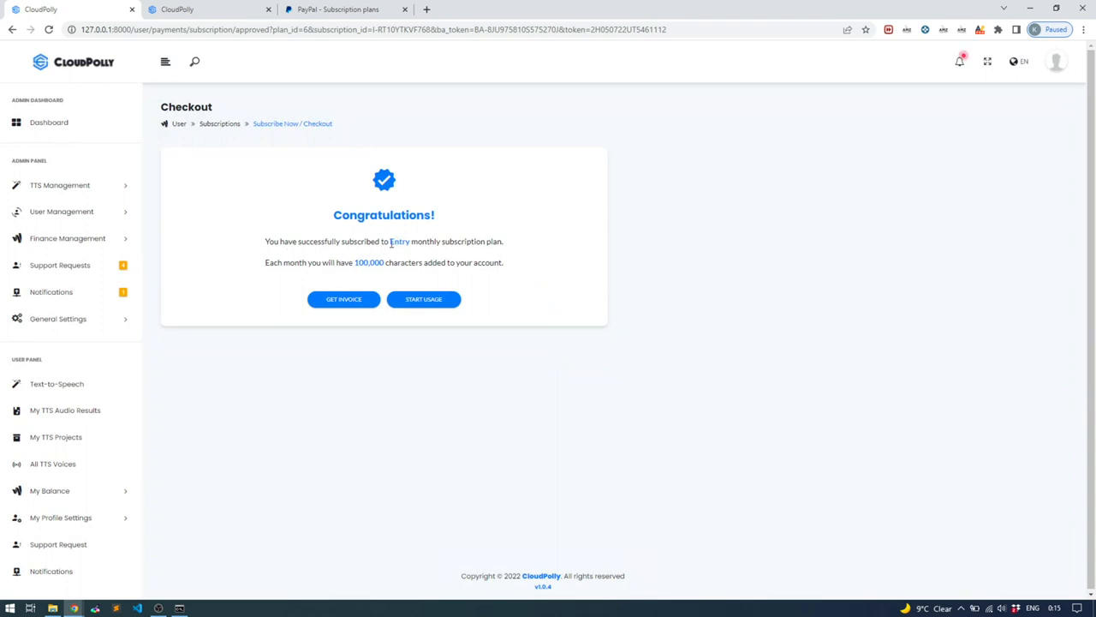
Note the 100,000 monthly characters confirmation, then verify the Entry card shows Subscribed
drag(354, 262, 387, 262)
click(397, 261)
drag(398, 261, 418, 262)
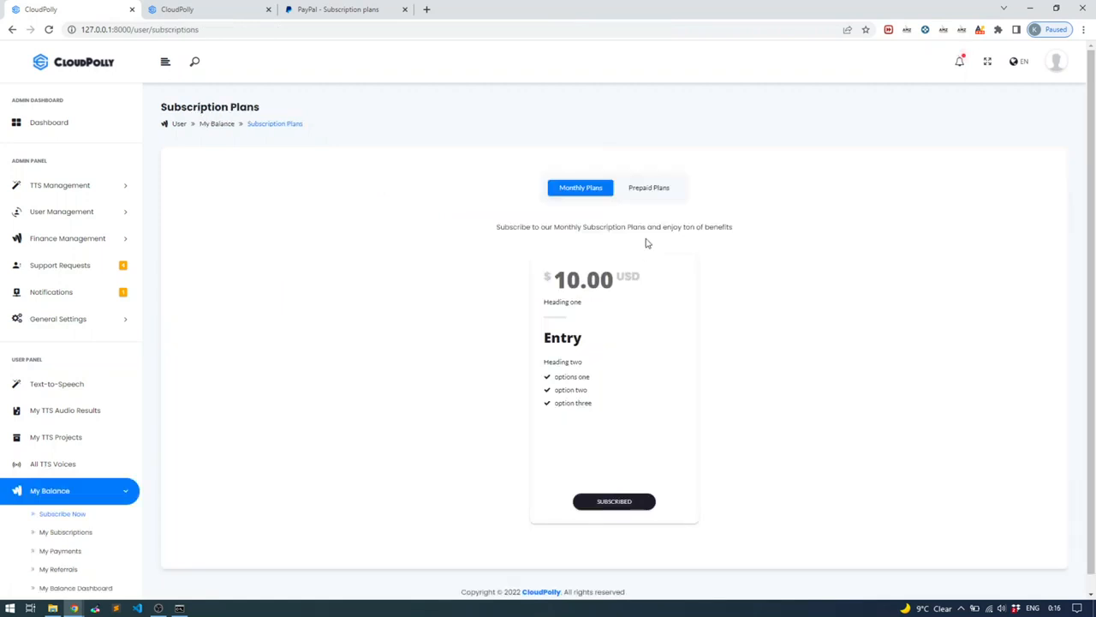
scroll(425, 291, down, 1)
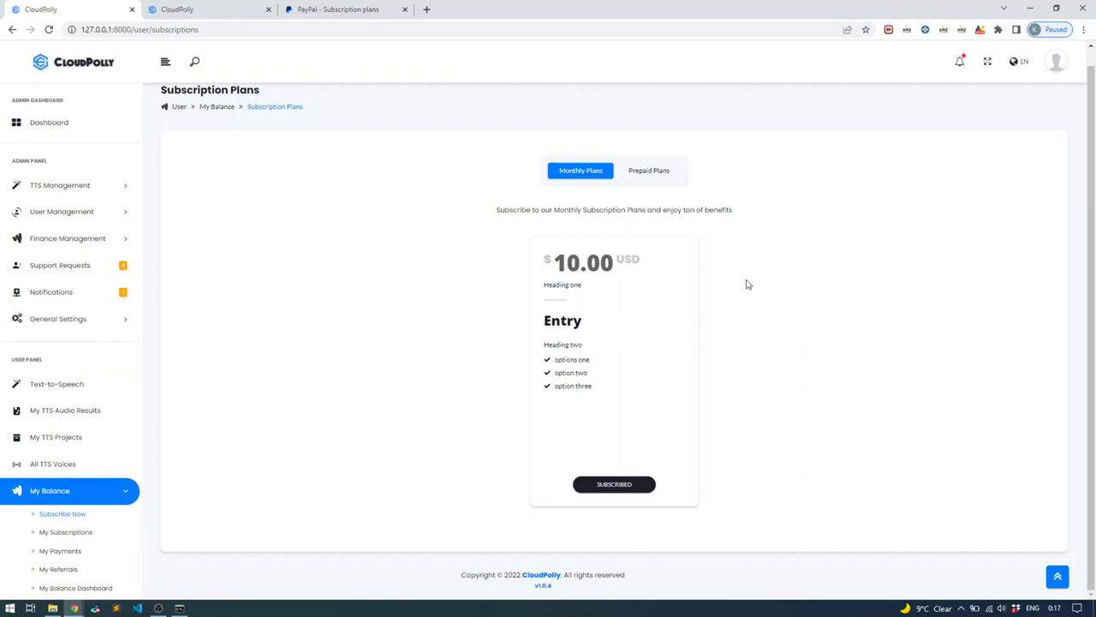
click(650, 174)
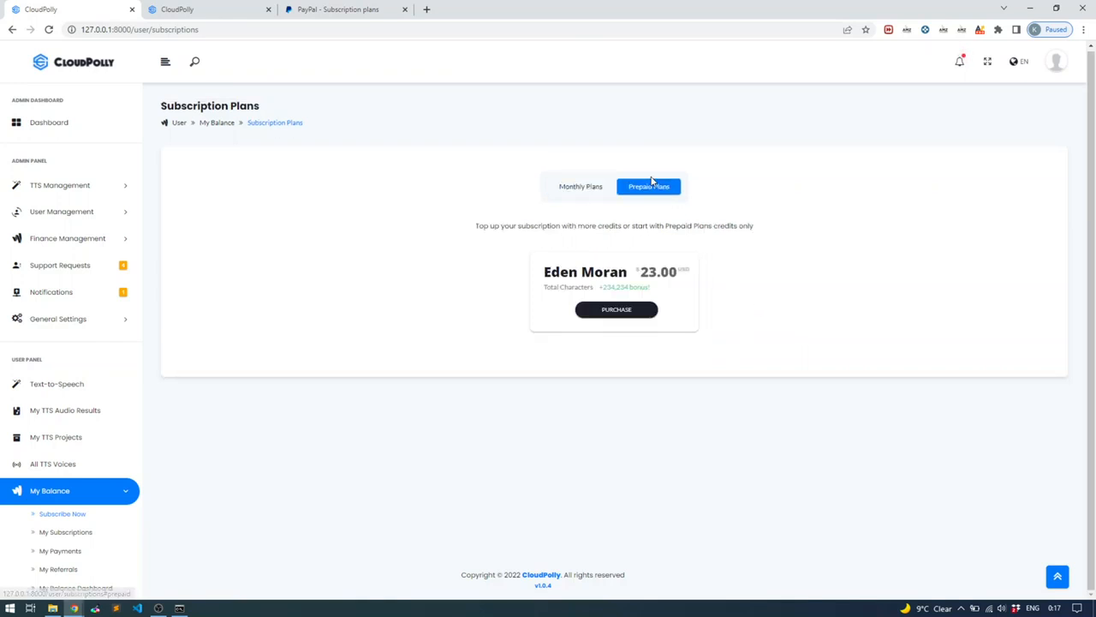
click(580, 190)
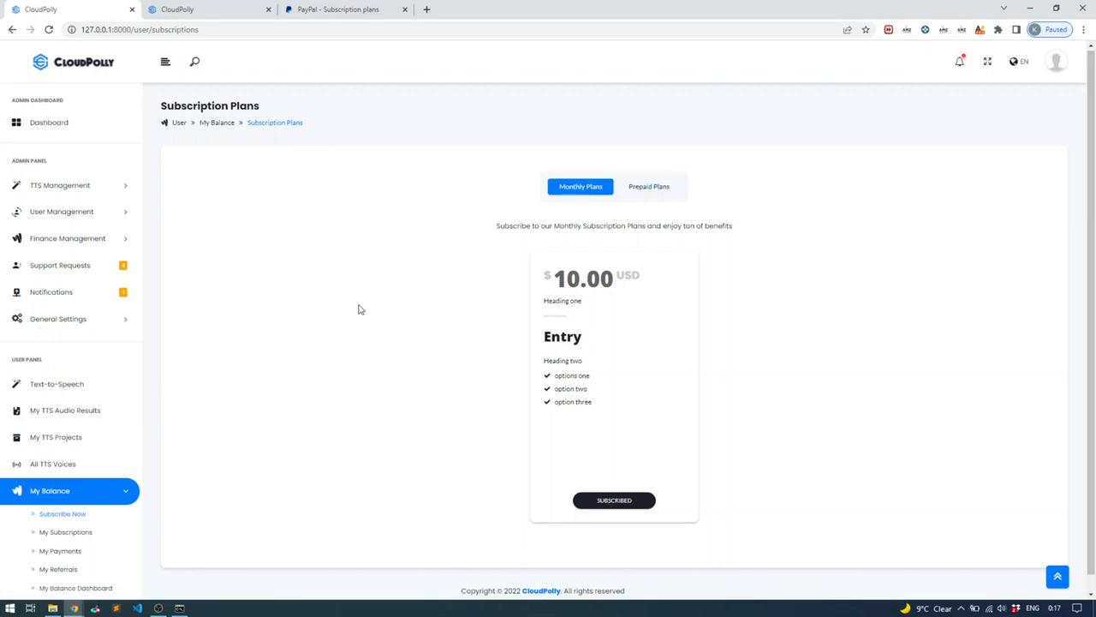
Open Synthesize Text from the User Panel's Text-to-Speech entry
click(58, 382)
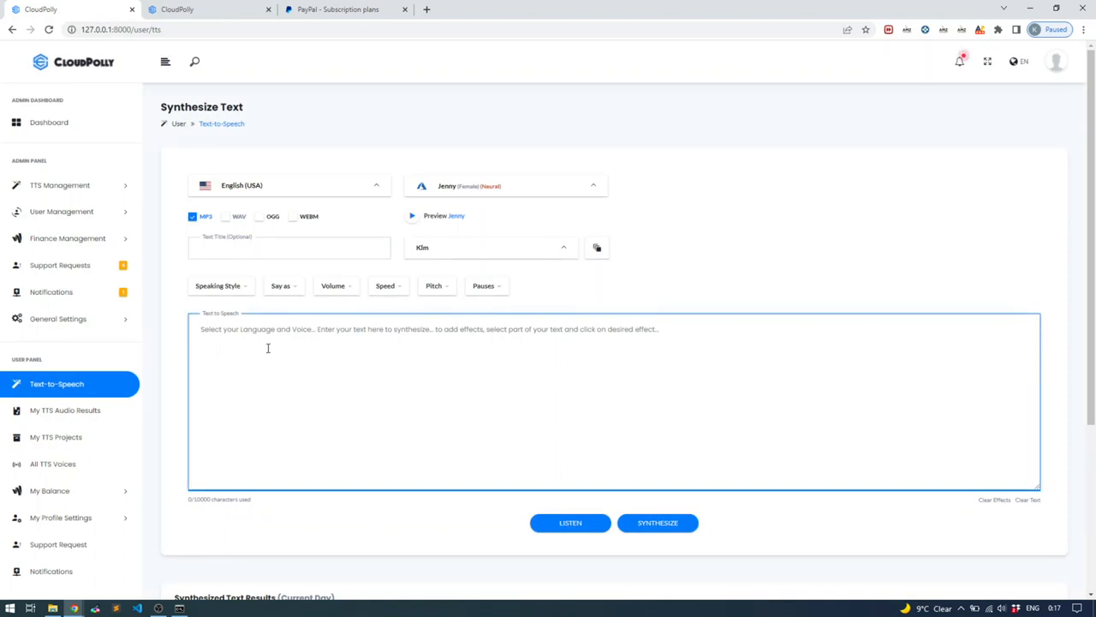
click(261, 503)
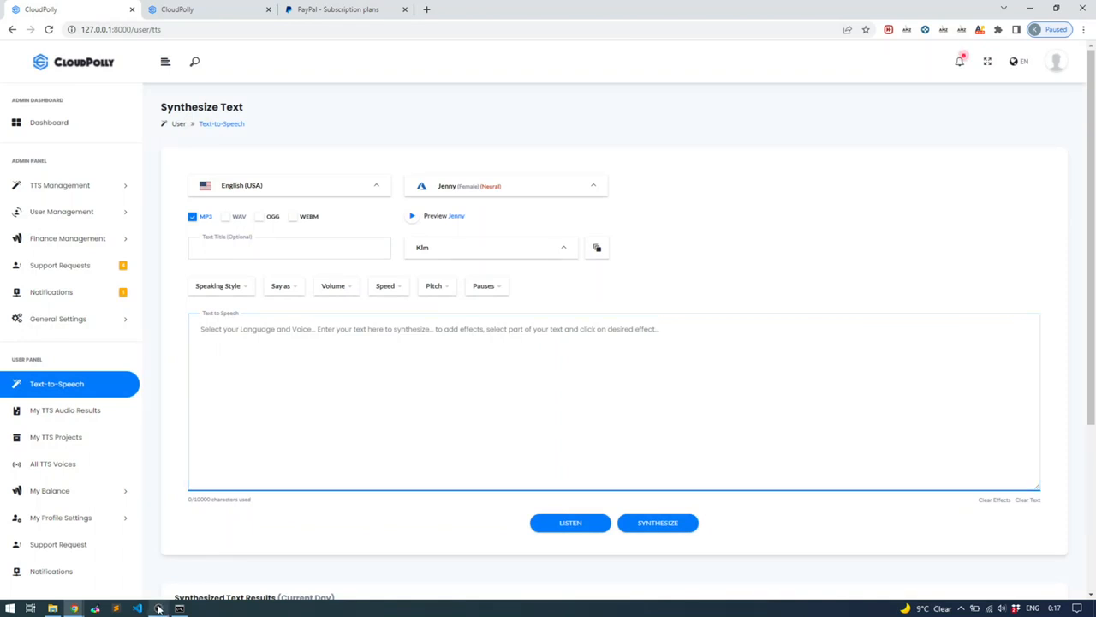